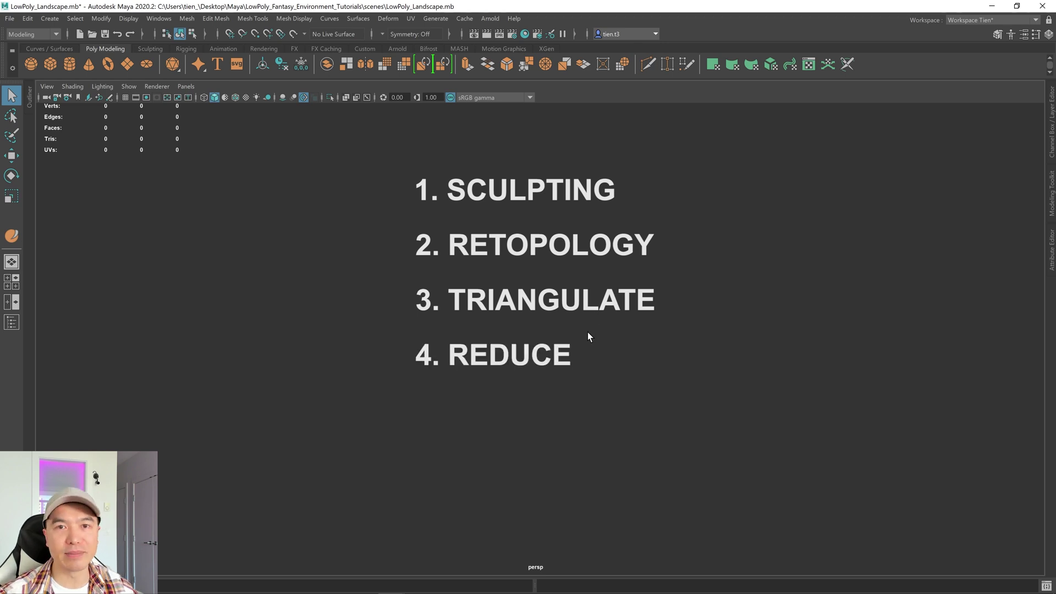
- Create a polygon plane and set its Scale X and Scale Z to 24
left_click(127, 64)
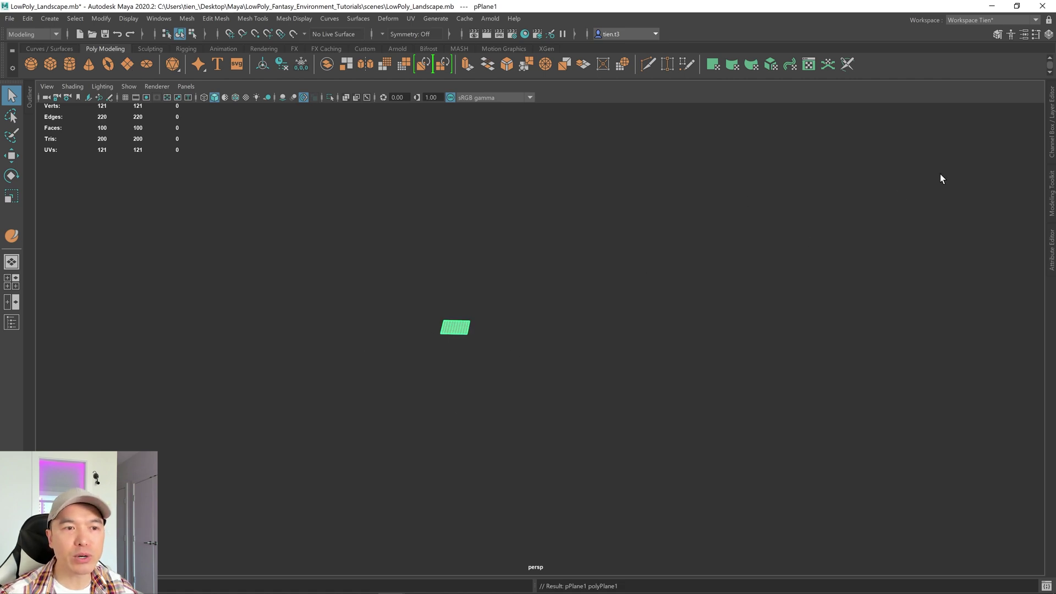
left_click(1050, 134)
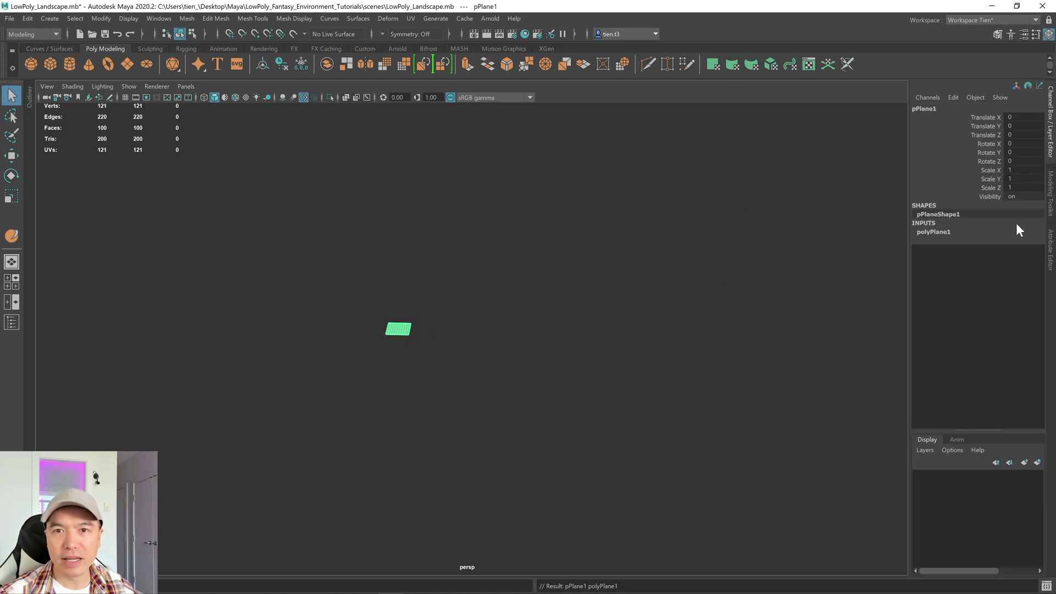
double_click(1016, 170)
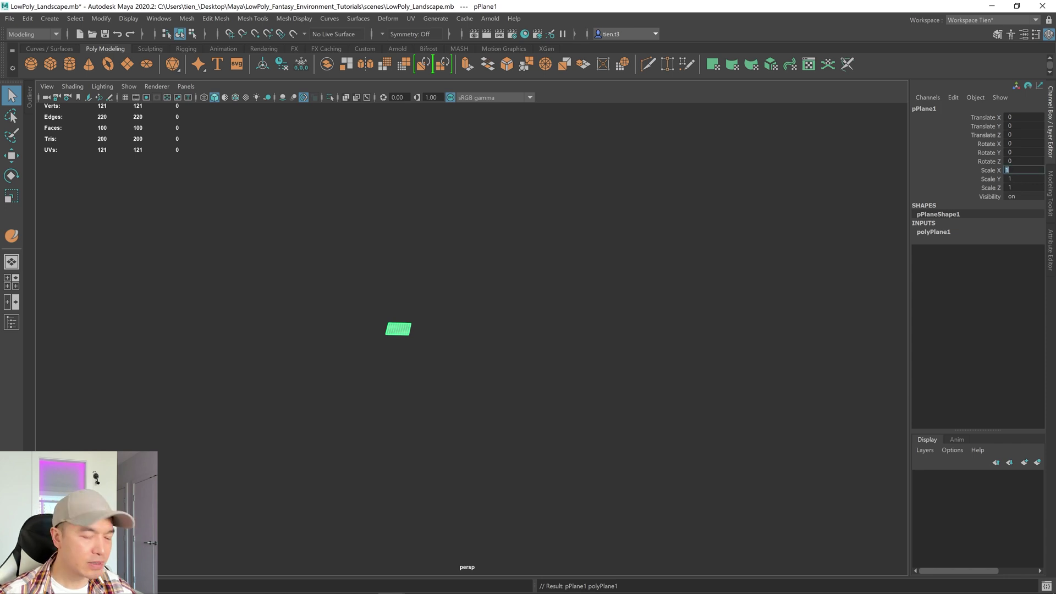
type("24")
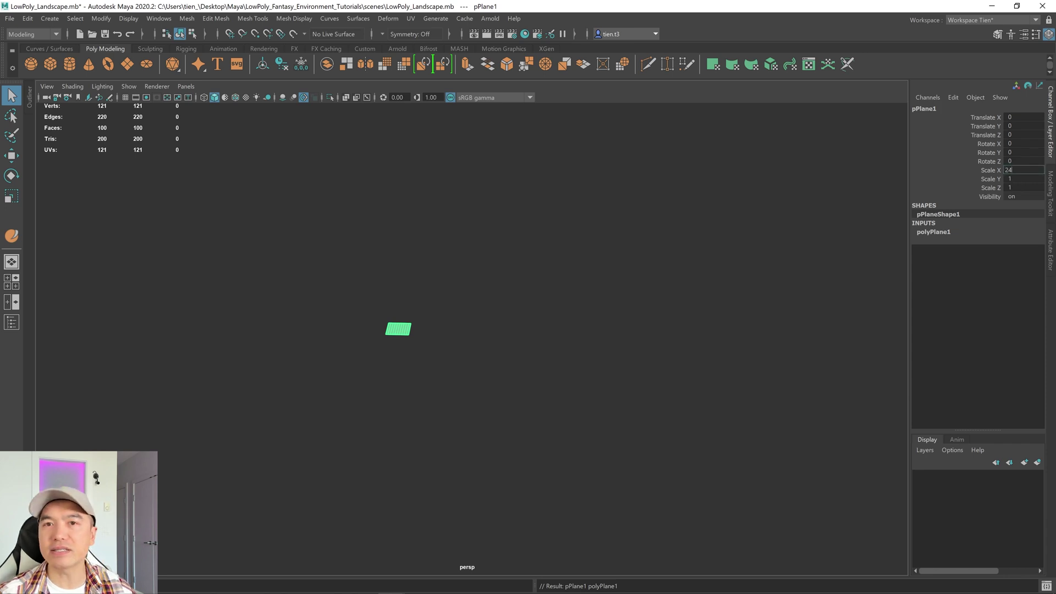
left_click(1016, 187)
type("24")
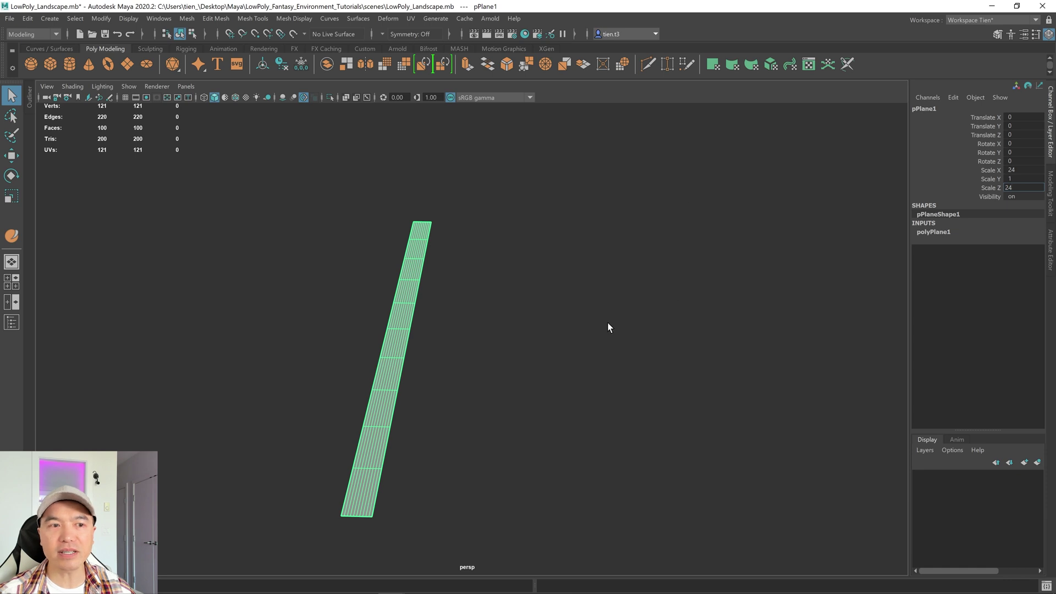
key("Return")
- Subdivide the whole plane by applying Add Divisions four times with 1 division each, and reselect the plane as an object
right_click_drag(617, 323, 576, 333, "alt")
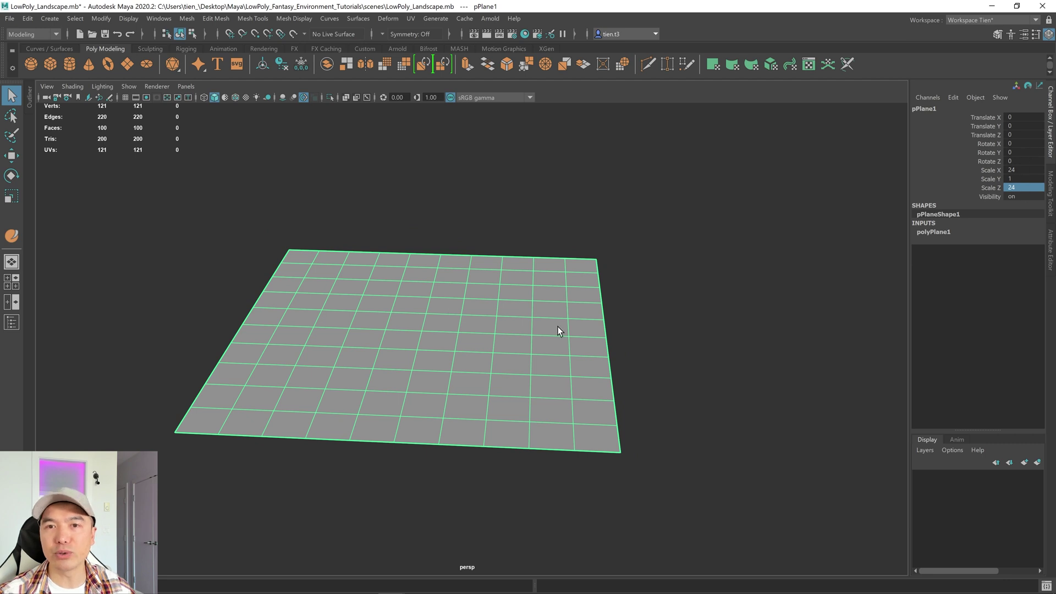
left_click(1051, 204)
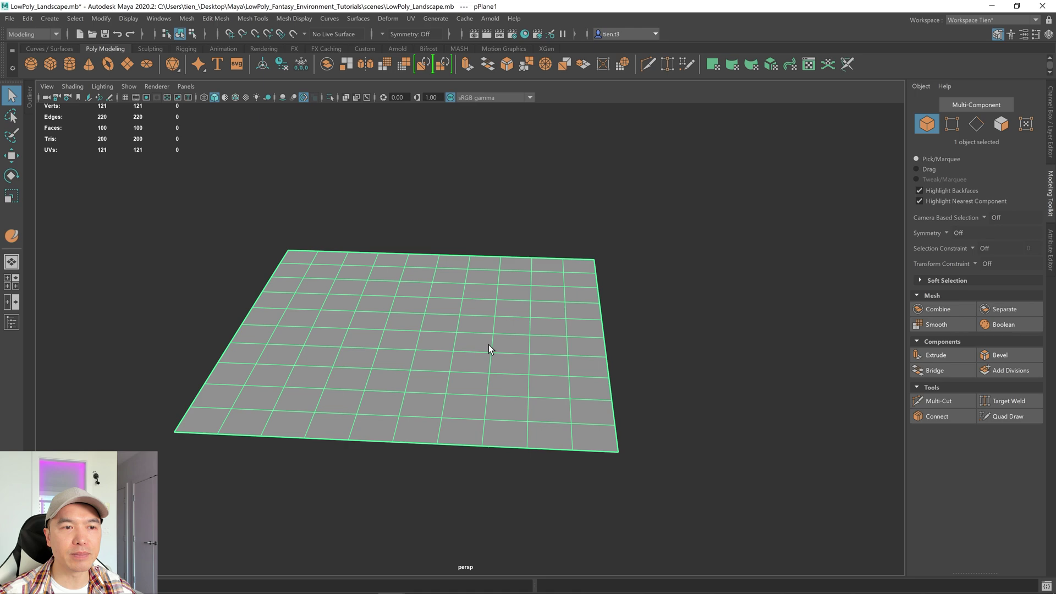
left_click(1012, 369)
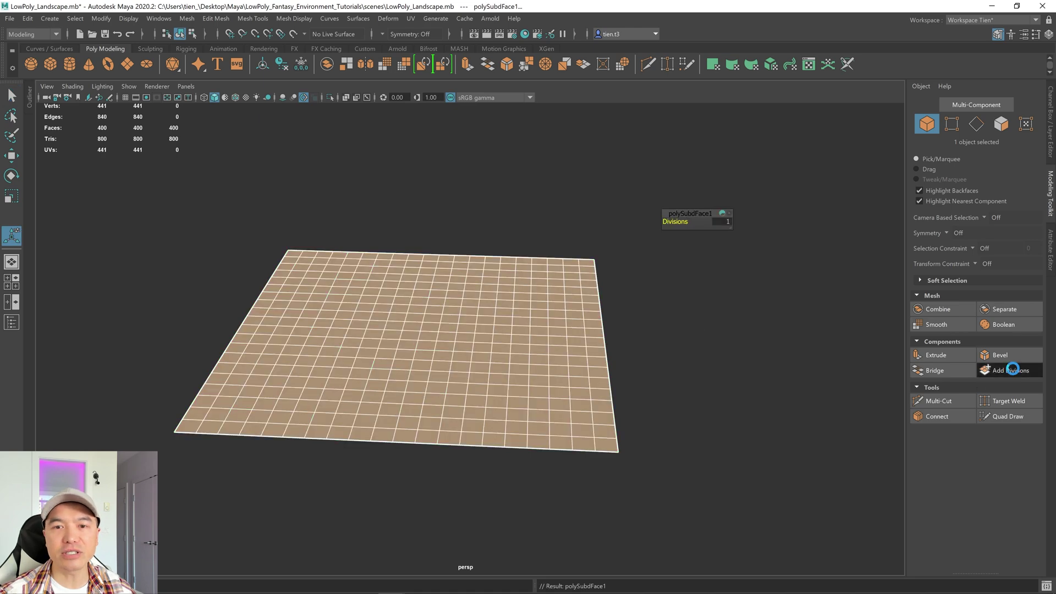
left_click(1012, 369)
left_click(1012, 368)
left_click(1012, 370)
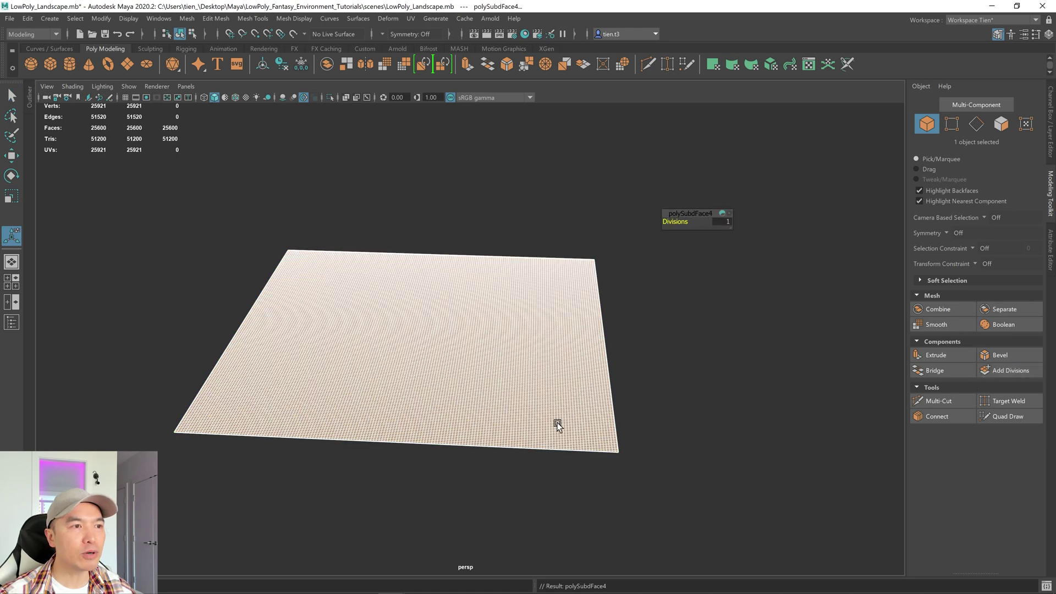
scroll(459, 412, "up", 5)
middle_click_drag(436, 395, 487, 381, "alt")
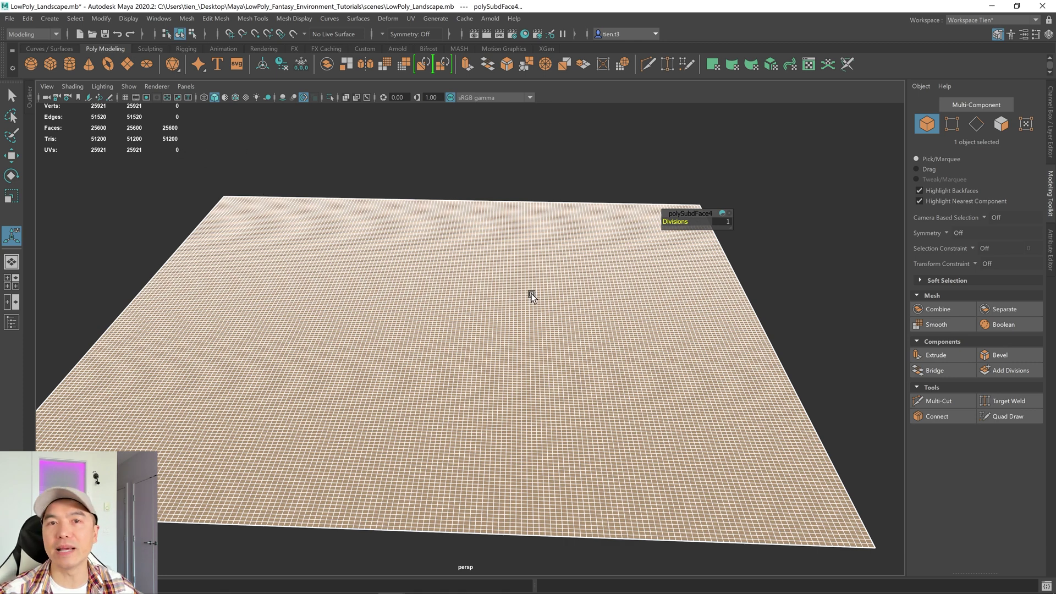
key("q")
left_click(465, 339)
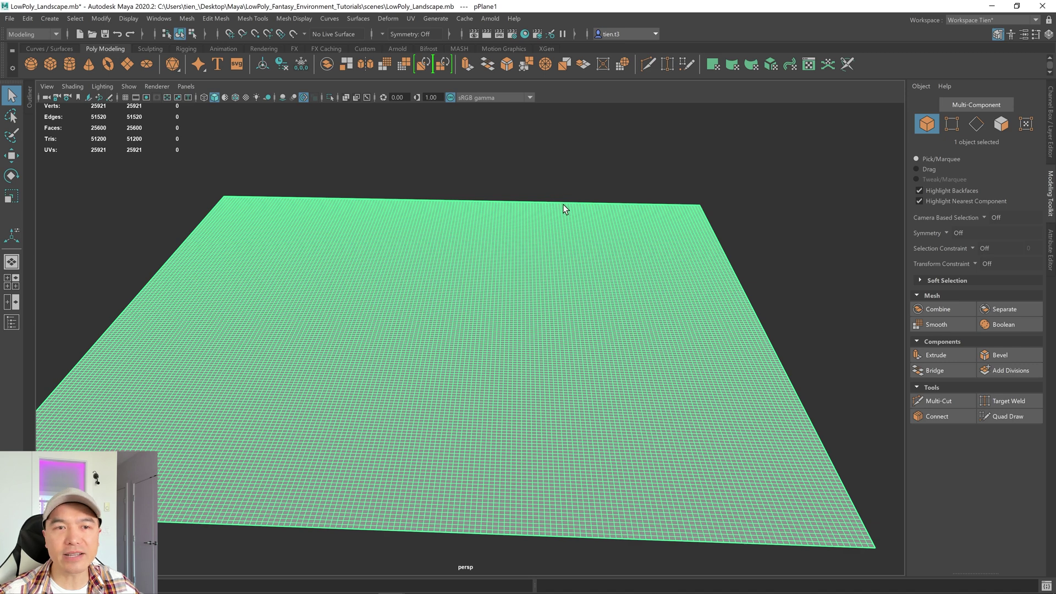
- Delete the plane's construction history and freeze its transformations
left_click(1050, 121)
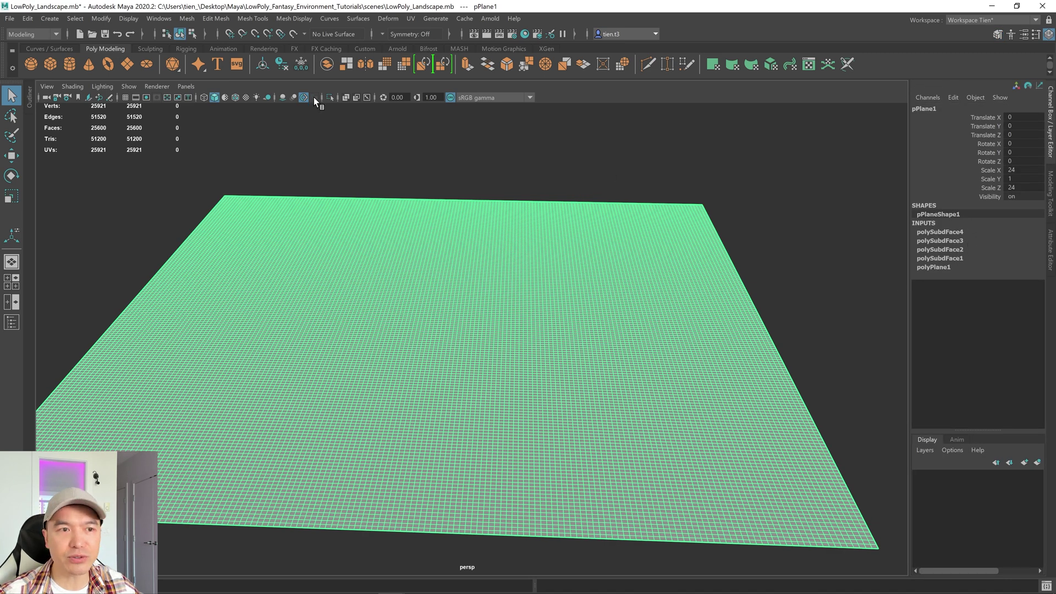
left_click(282, 64)
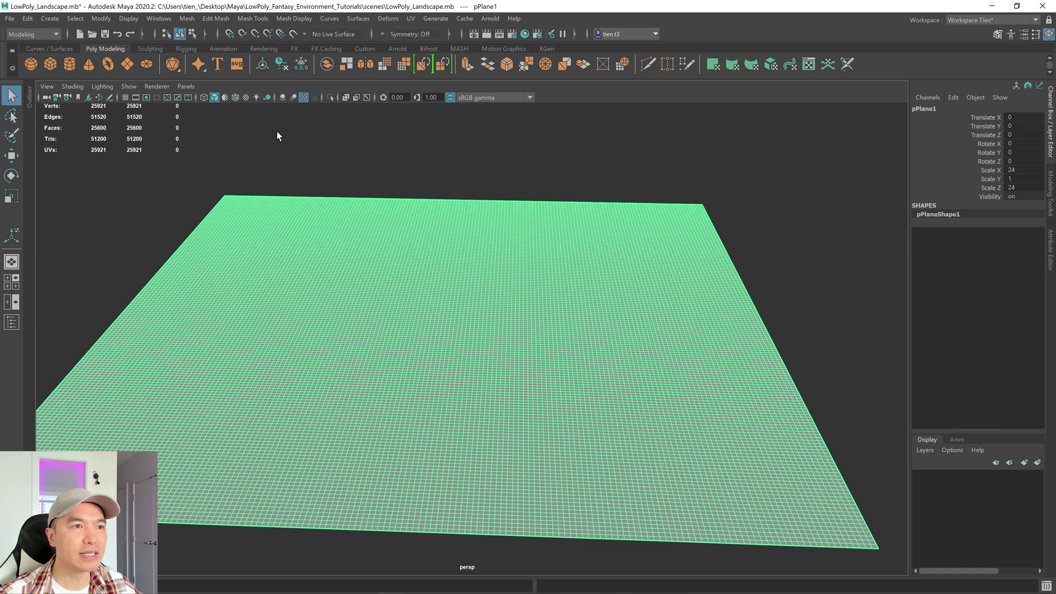
left_click(302, 64)
- Activate the Sculpt tool with the subdivided plane as the mesh to sculpt on
left_click_drag(482, 298, 445, 309, "alt")
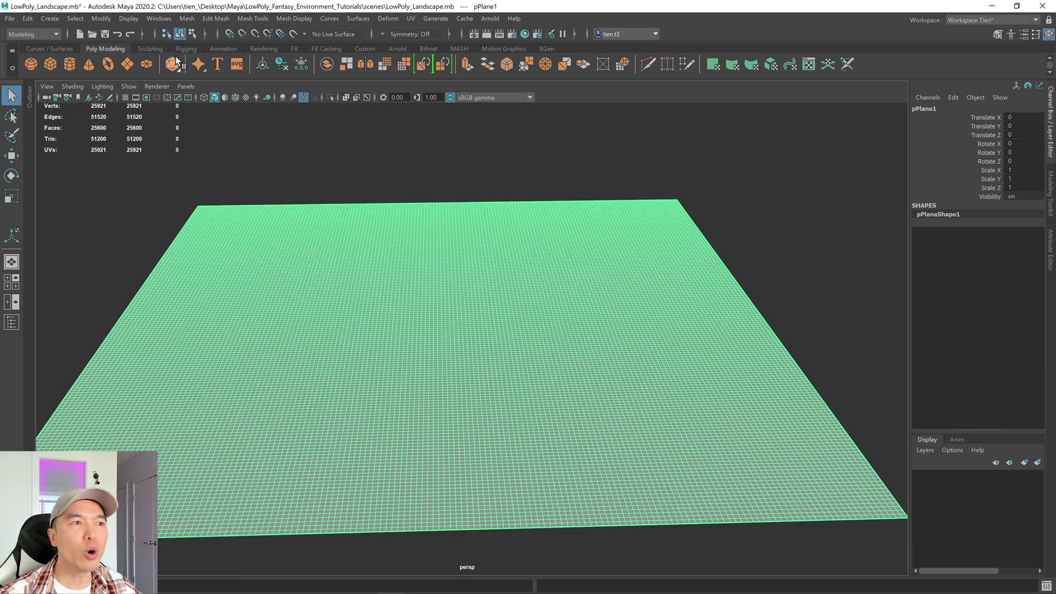
left_click(153, 48)
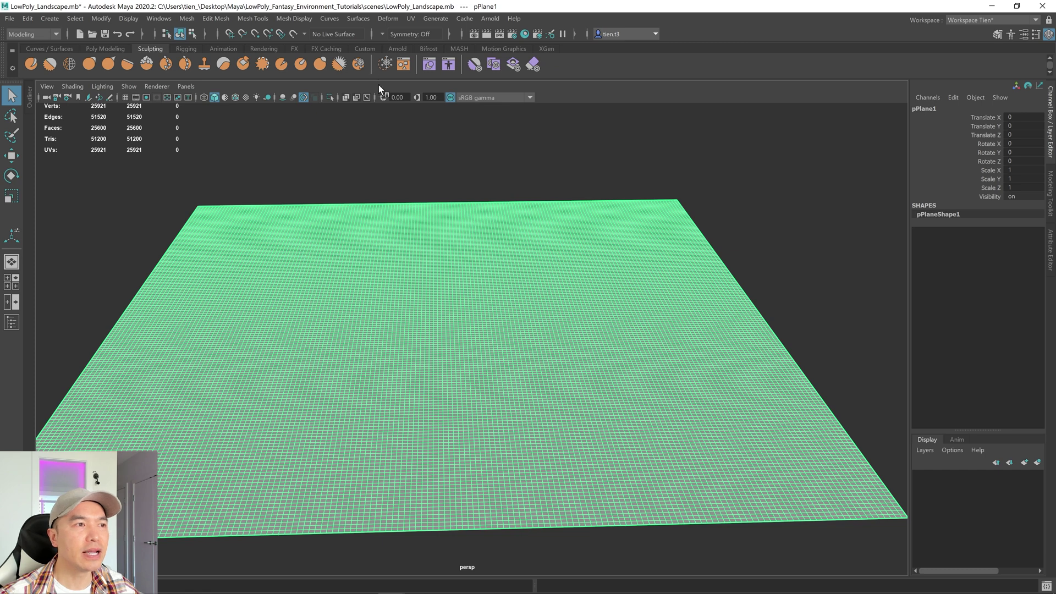
left_click_drag(402, 159, 403, 183, "alt")
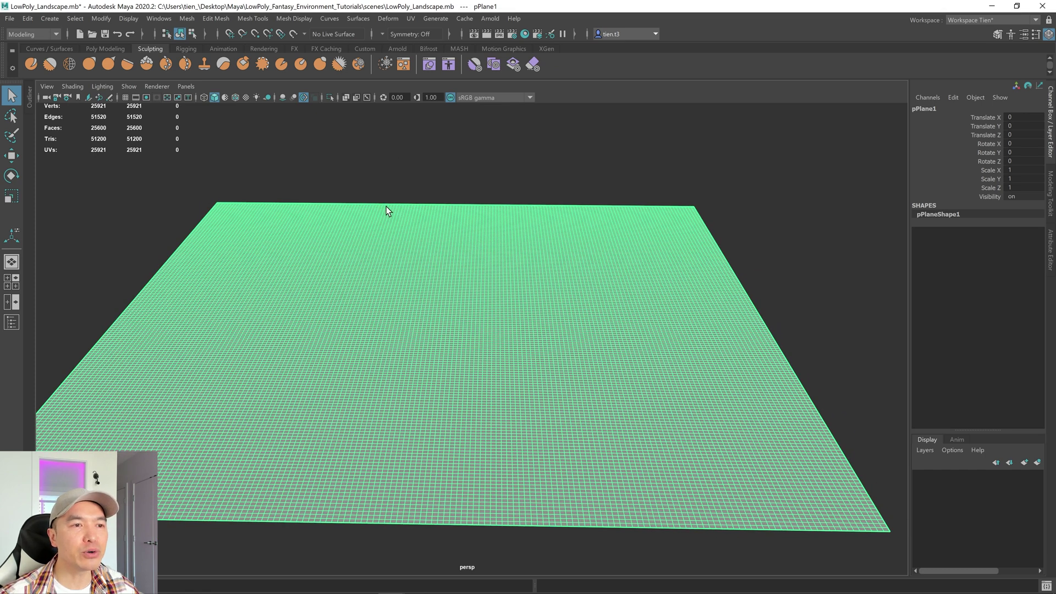
left_click(455, 167)
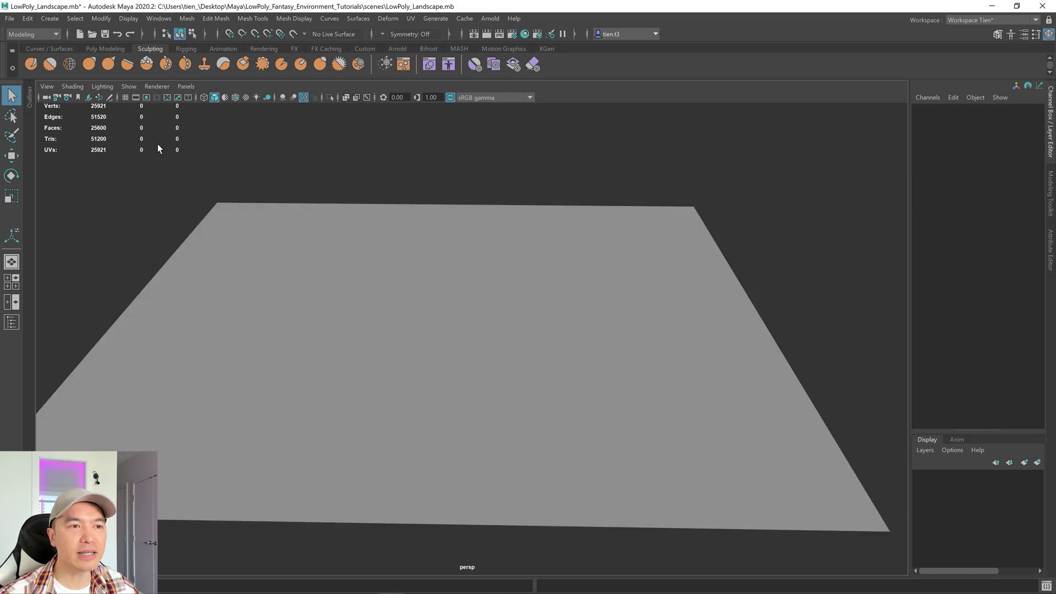
left_click(31, 64)
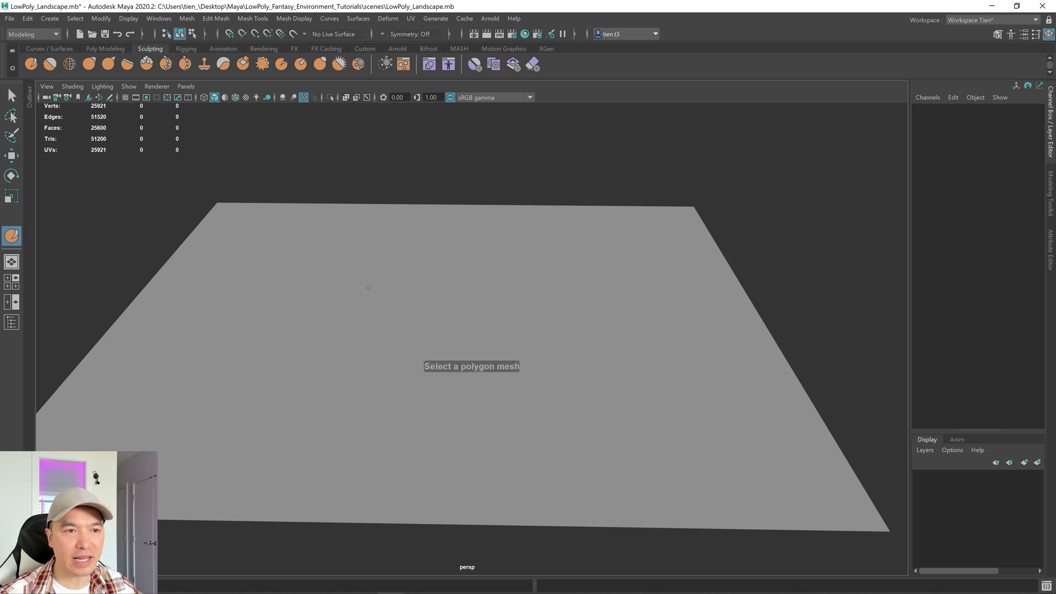
left_click(367, 287)
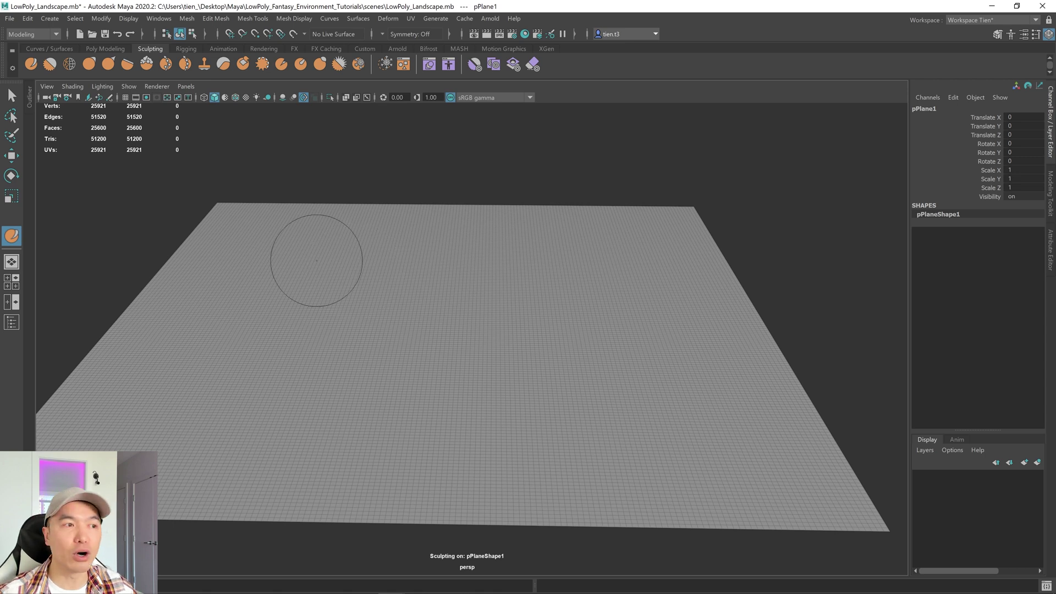
- Reset the Sculpt tool's settings and set its brush size to about 2.93 and its strength to about 1.70
double_click(15, 237)
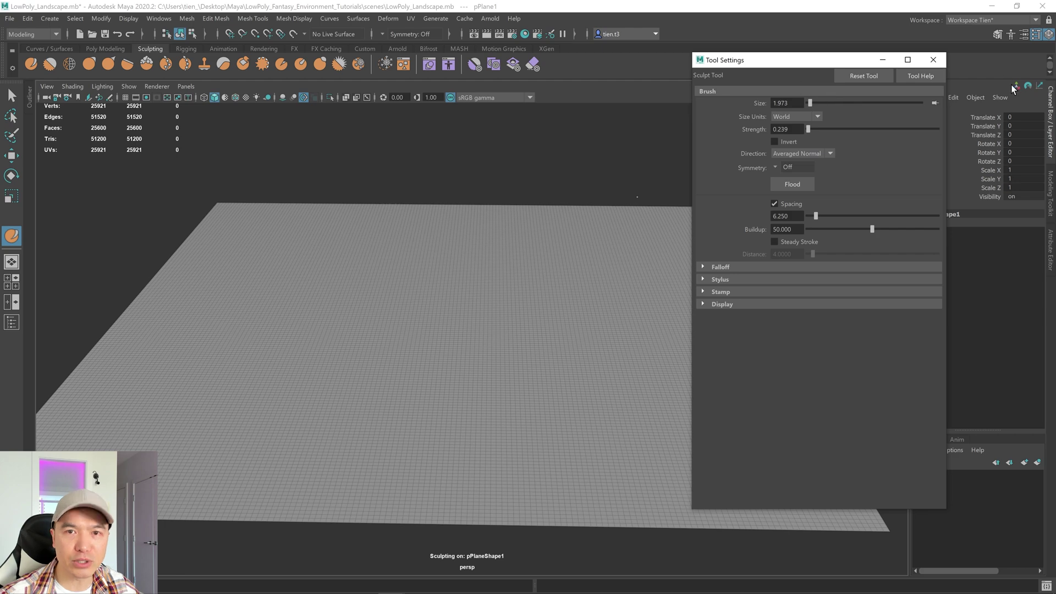
left_click(1051, 113)
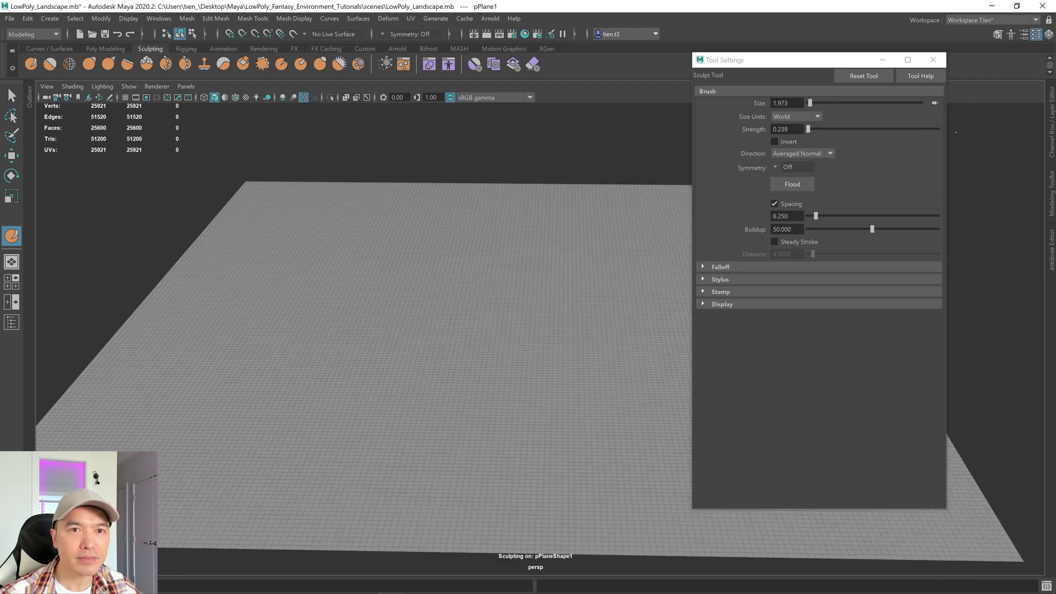
middle_click_drag(483, 199, 426, 190, "alt")
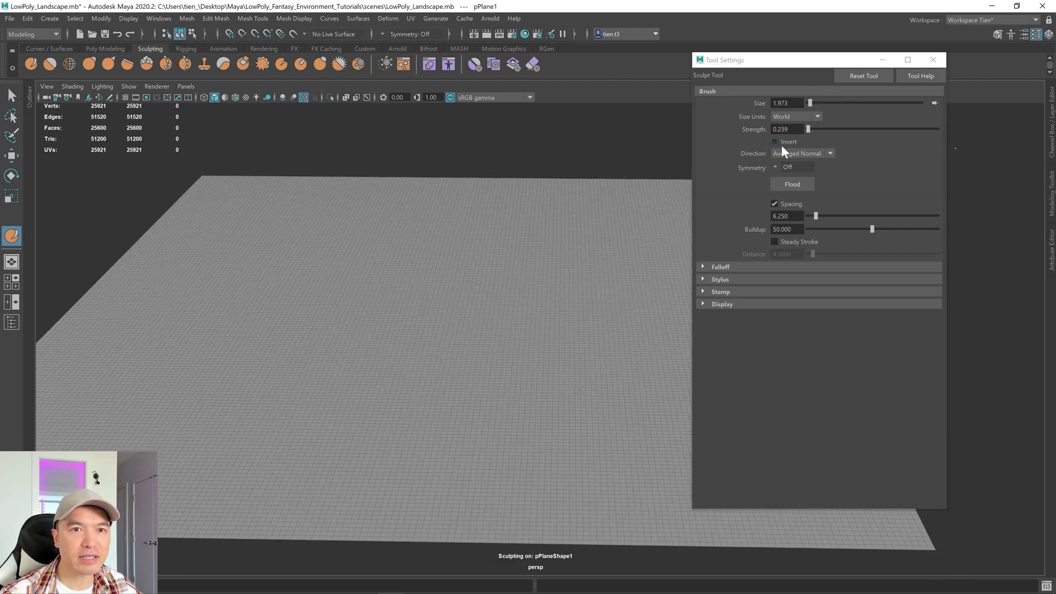
left_click(857, 75)
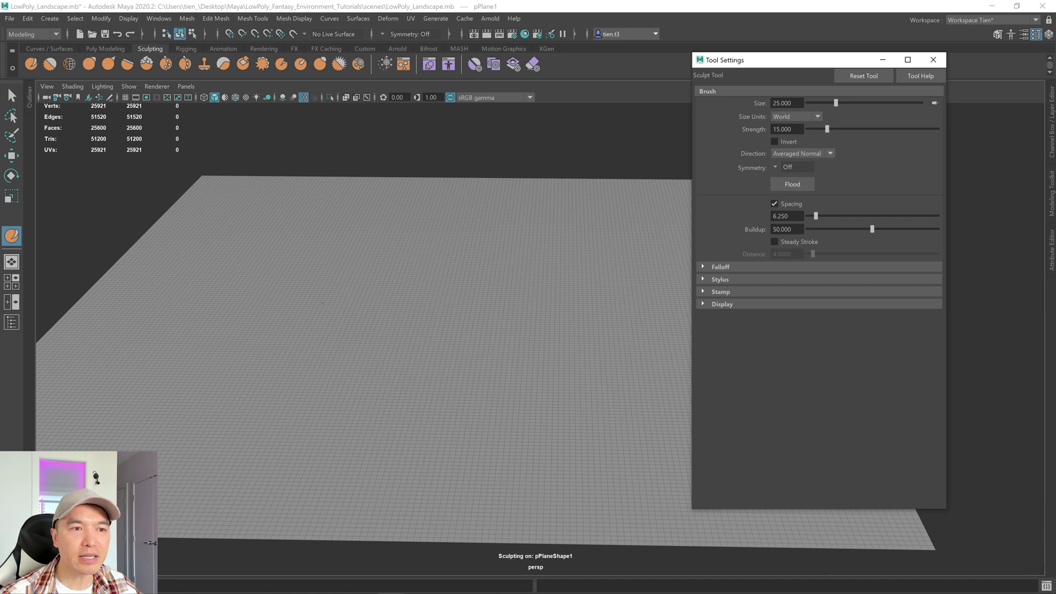
left_click_drag(833, 101, 817, 105)
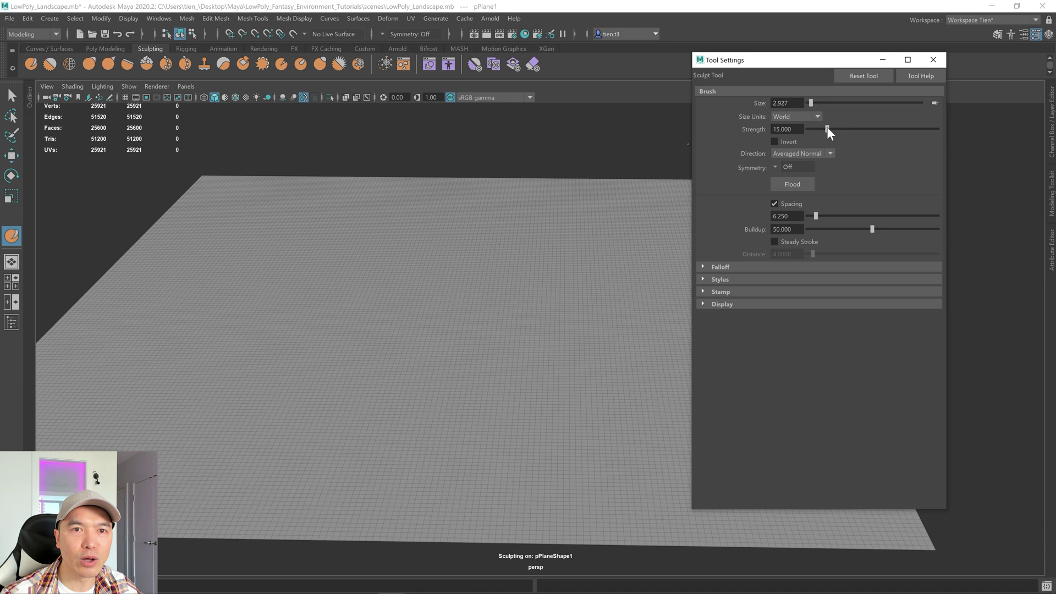
left_click_drag(826, 127, 818, 129)
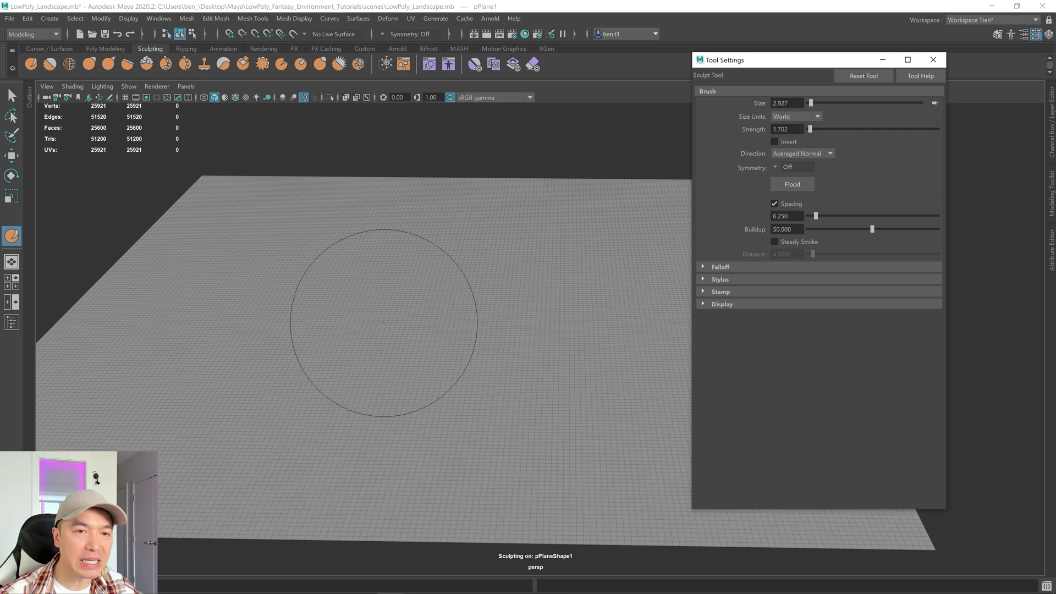
- Shrink the sculpt brush to a size of about 1.03 and reduce its strength to about 0.55 directly over the plane
key("b")
mouse_move(401, 327)
left_mouse_down()
mouse_move(440, 328)
mouse_move(340, 328)
left_mouse_up()
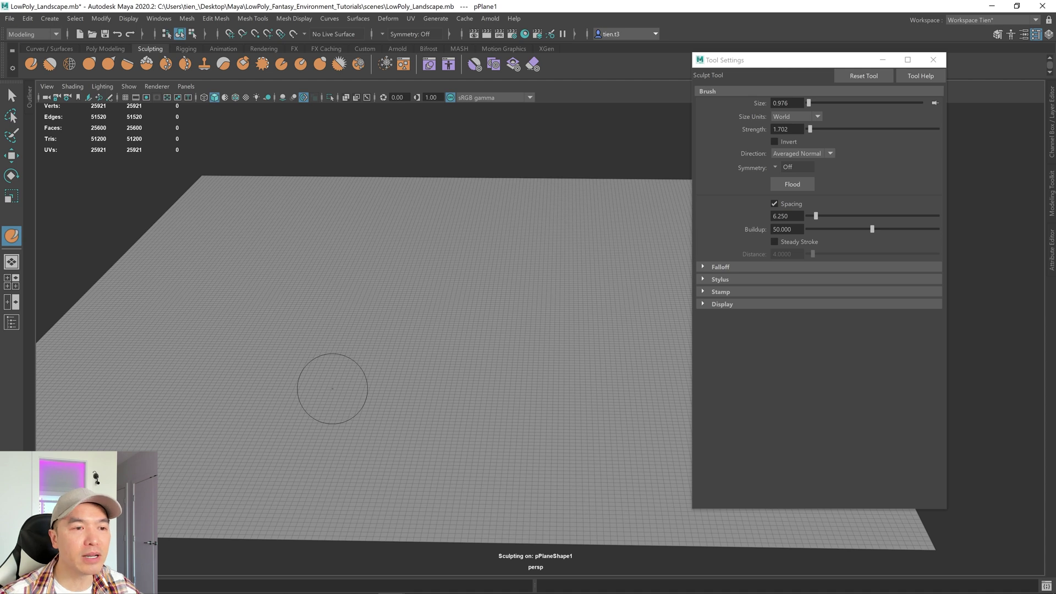
key("m")
left_click_drag(332, 388, 353, 388)
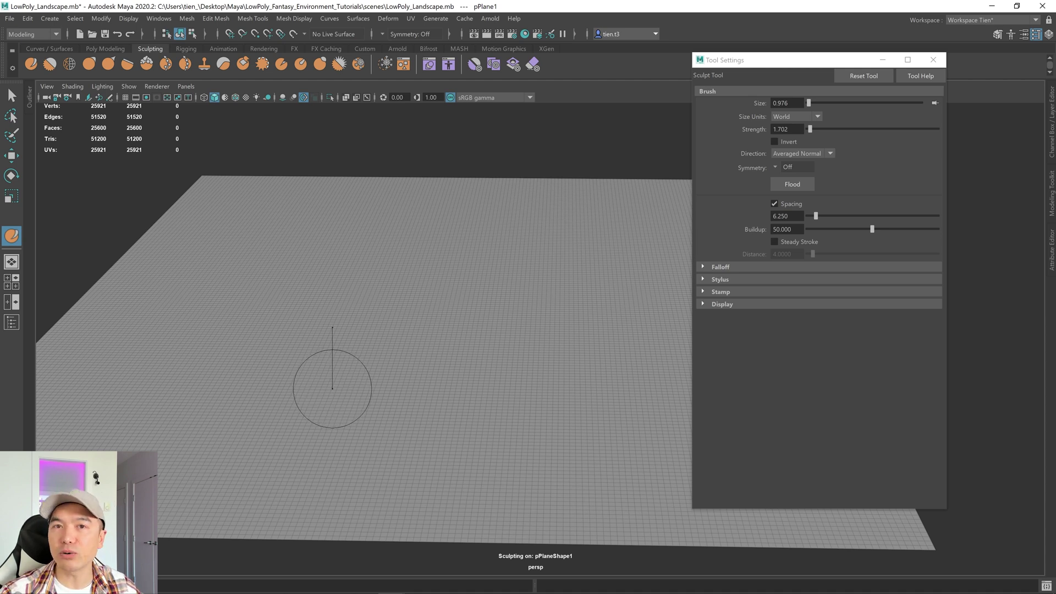
left_click_drag(332, 388, 355, 388)
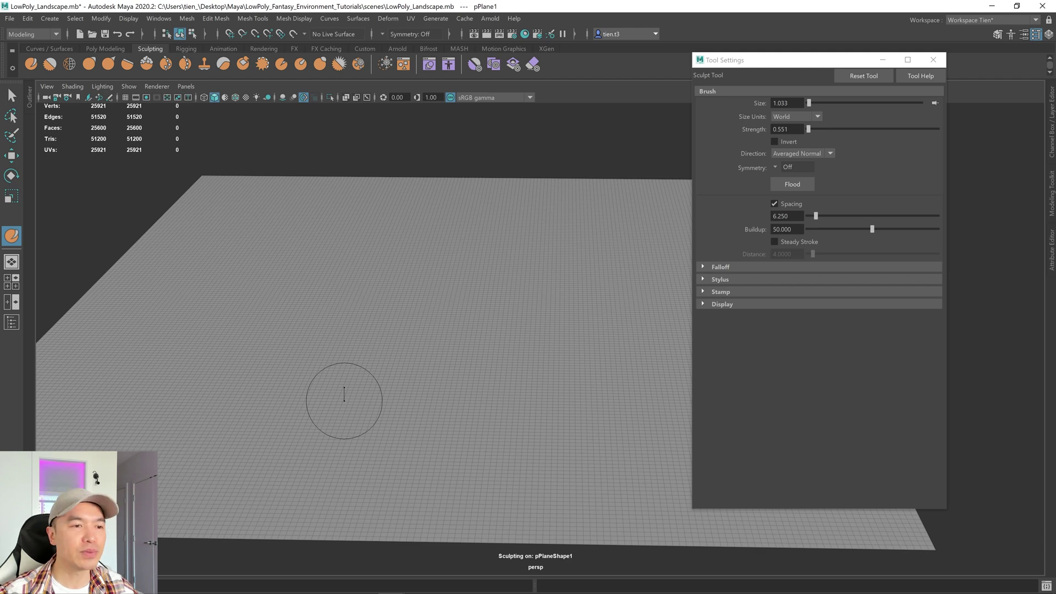
- Sculpt a low curved ridge near the plane's front corner with a brush strength of about 0.37
left_click_drag(428, 339, 406, 347, "alt")
scroll(407, 336, "down", 3)
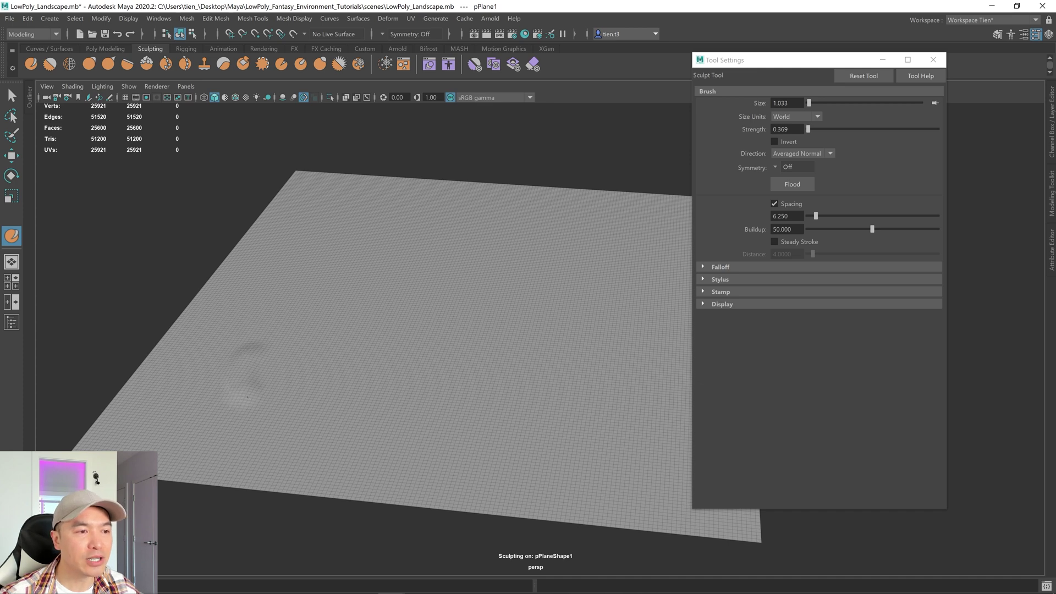
left_click_drag(247, 397, 300, 414)
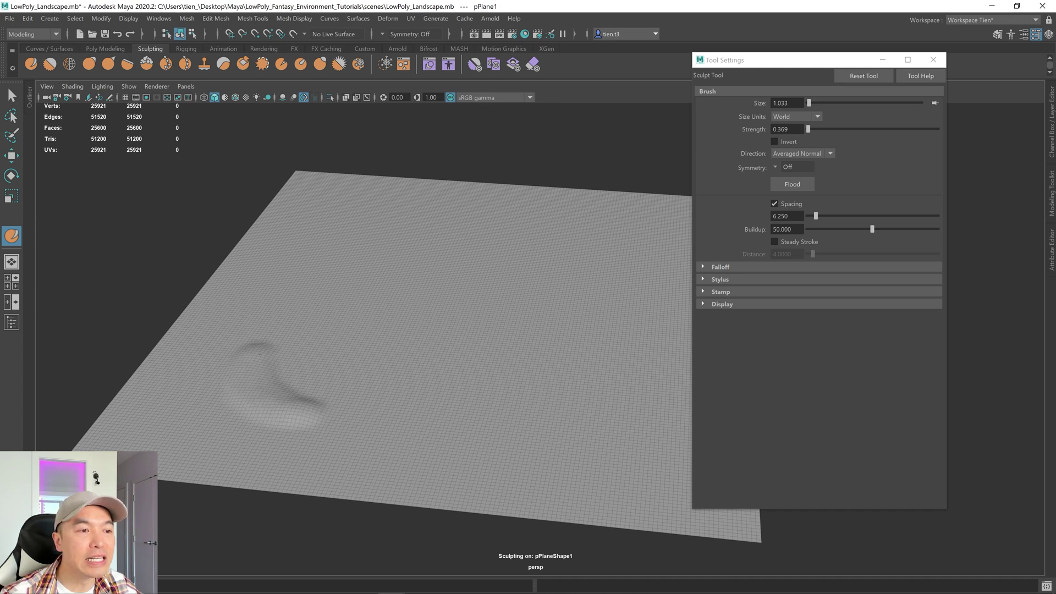
- Set the brush size to about 1.11 and strength to about 1.17, and sculpt two higher hills at the end of the curved ridge
scroll(302, 385, "up", 3)
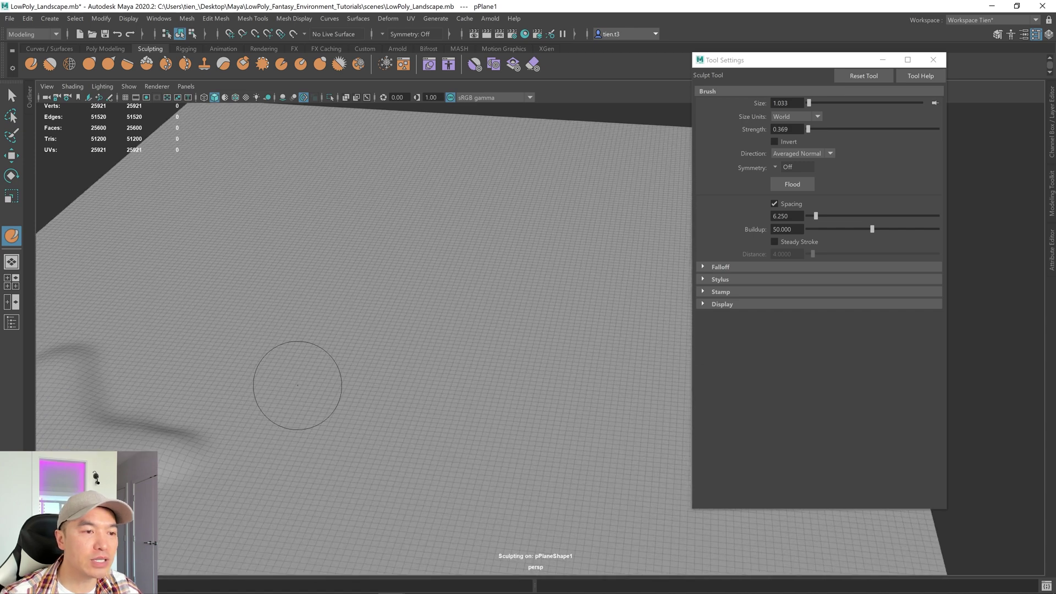
middle_click_drag(275, 385, 402, 380, "alt")
left_click_drag(402, 379, 379, 373, "alt")
middle_click_drag(379, 373, 416, 342, "alt")
scroll(416, 341, "down", 3)
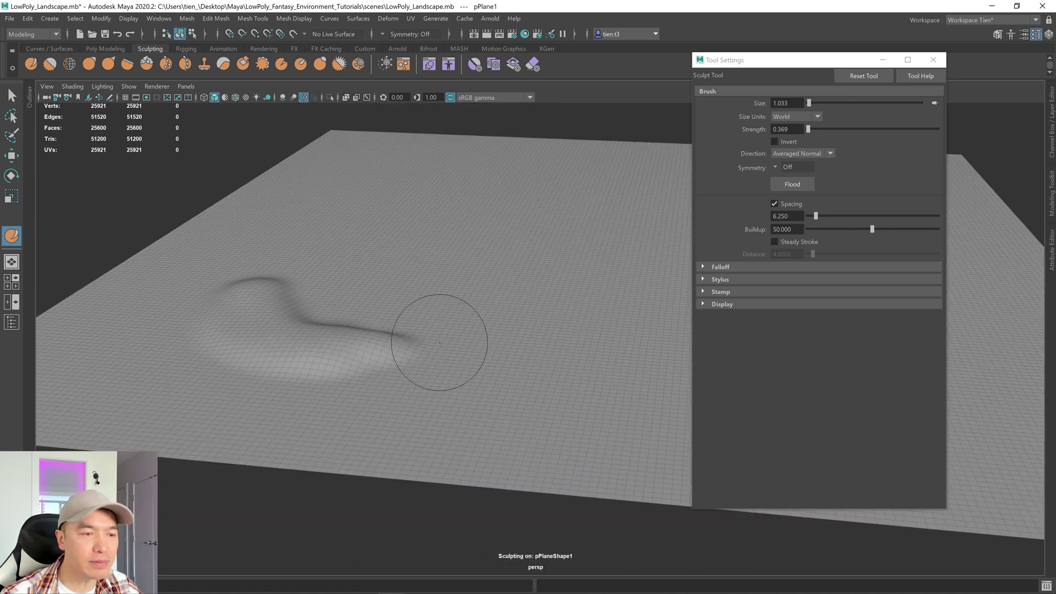
key("b")
mouse_move(439, 345)
left_mouse_down()
mouse_move(450, 345)
mouse_move(442, 324)
mouse_move(417, 327)
mouse_move(517, 328)
mouse_move(467, 341)
mouse_move(471, 326)
left_mouse_up()
key("m")
key("m")
mouse_move(412, 367)
left_mouse_down()
mouse_move(476, 384)
mouse_move(515, 377)
left_mouse_up()
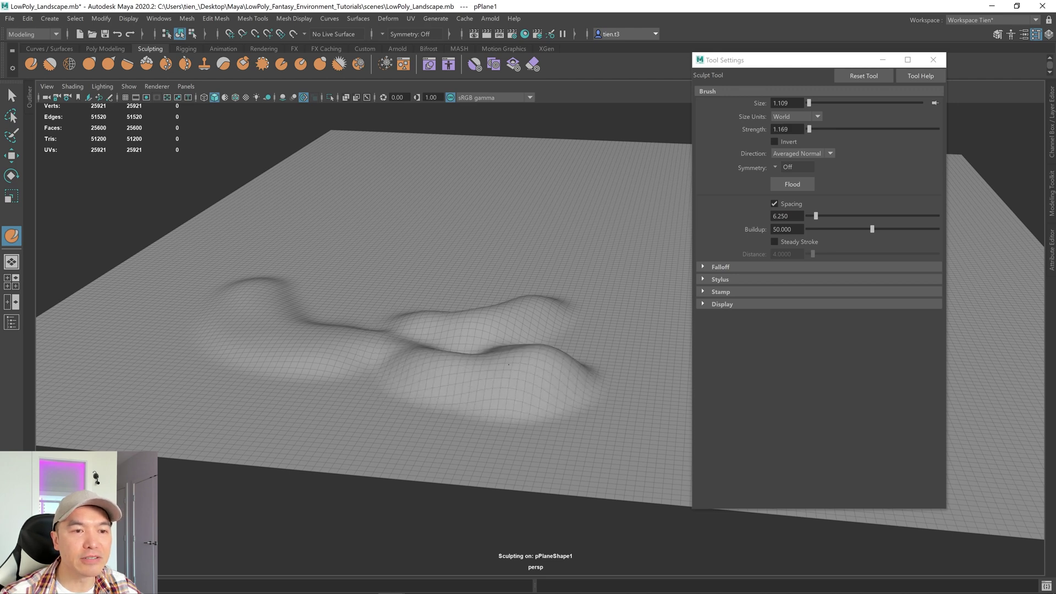
- Extend the hills into a long range along the plane's front side and raise mounds around the curved ridge's outer end
mouse_move(542, 341)
left_mouse_down("alt")
mouse_move(530, 370)
mouse_move(321, 388)
mouse_move(379, 396)
mouse_move(385, 445)
mouse_move(330, 438)
mouse_move(310, 403)
mouse_move(385, 423)
mouse_move(401, 412)
mouse_move(357, 379)
left_mouse_up("alt")
mouse_move(216, 382)
left_mouse_down("alt")
mouse_move(357, 387)
mouse_move(325, 348)
mouse_move(335, 351)
left_mouse_up("alt")
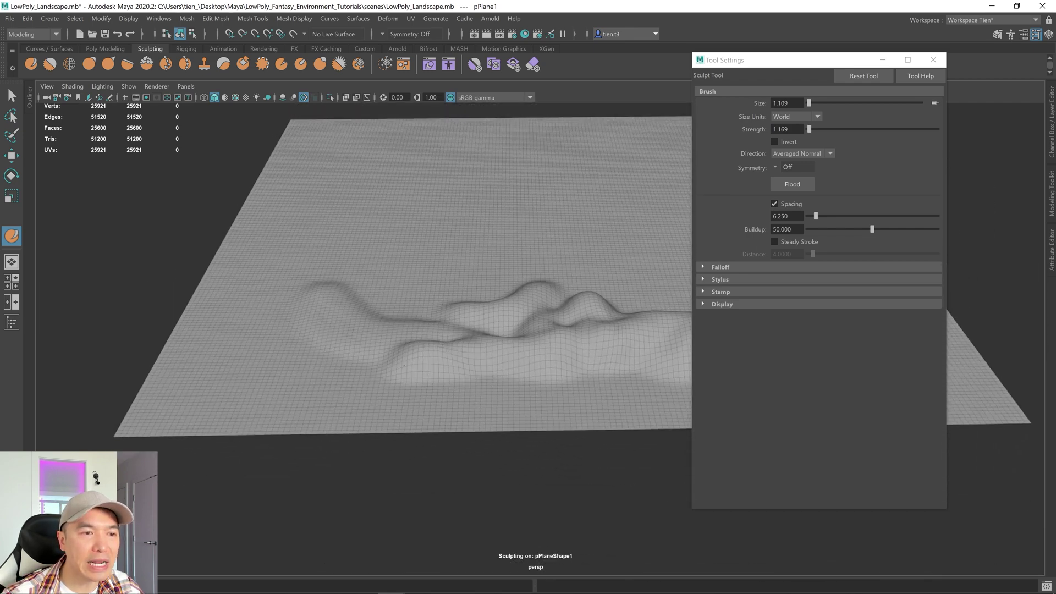
mouse_move(404, 365)
left_mouse_down()
mouse_move(345, 356)
mouse_move(302, 330)
mouse_move(305, 237)
left_mouse_up()
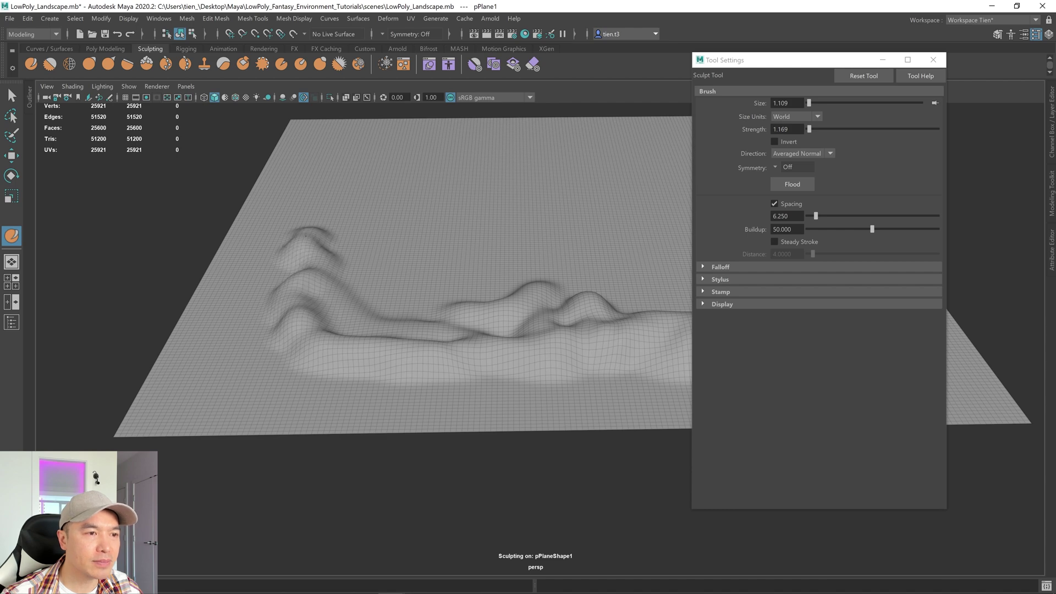
- Raise additional mounds along the inner side of the hill range, beside and between the existing peaks
mouse_move(306, 237)
right_mouse_down("alt")
mouse_move(306, 224)
mouse_move(346, 290)
right_mouse_up("alt")
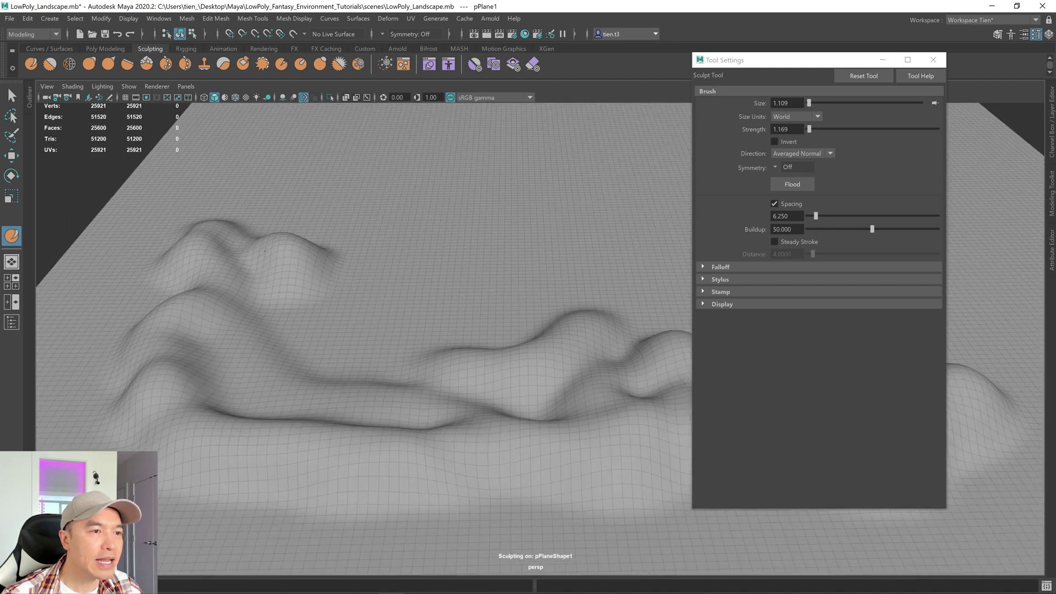
mouse_move(265, 251)
left_mouse_down()
mouse_move(256, 242)
mouse_move(242, 288)
mouse_move(272, 324)
mouse_move(244, 359)
mouse_move(215, 351)
left_mouse_up()
right_click_drag(215, 350, 178, 334, "alt")
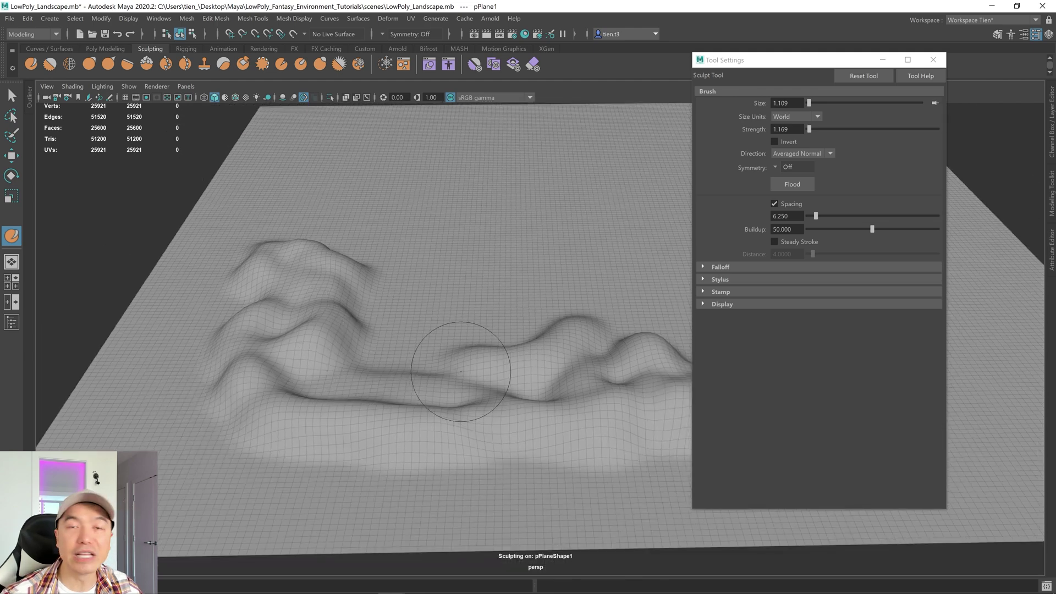
mouse_move(461, 371)
left_mouse_down()
mouse_move(341, 374)
mouse_move(264, 390)
mouse_move(408, 395)
left_mouse_up()
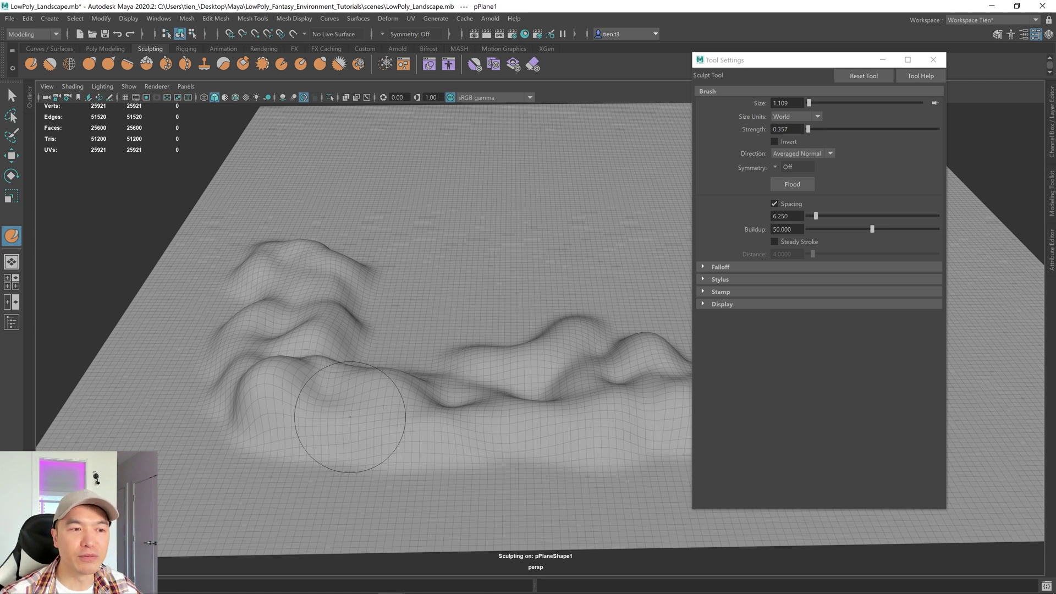
- Shrink the sculpt brush to about 0.49 and raise a long bulge on the front slope at a strength of about 0.36
key("b")
left_click_drag(363, 400, 334, 400)
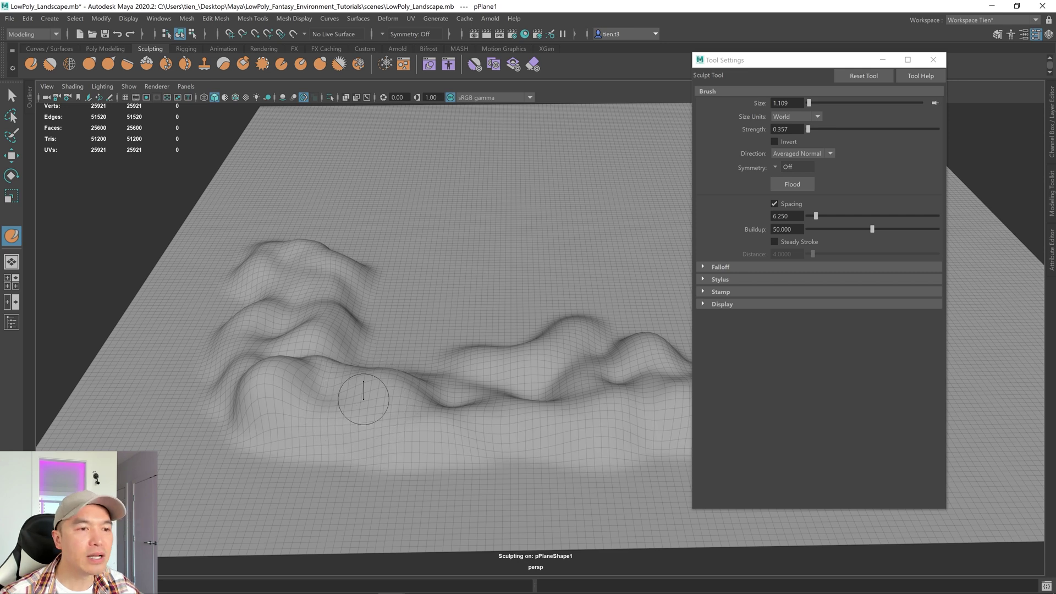
mouse_move(449, 399)
left_mouse_down()
mouse_move(385, 409)
mouse_move(297, 390)
left_mouse_up()
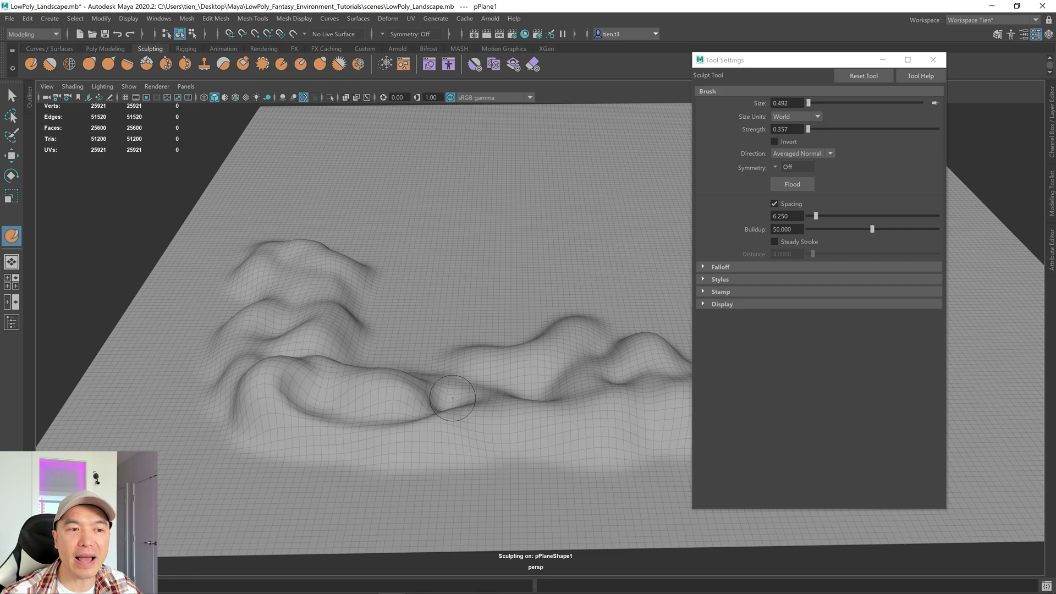
- Enlarge the brush to about 0.86, raise small mounds inside the corner of the range, and set the strength to about 0.77
mouse_move(416, 415)
left_mouse_down("alt")
mouse_move(455, 401)
mouse_move(226, 435)
mouse_move(253, 424)
mouse_move(273, 431)
mouse_move(192, 453)
mouse_move(228, 454)
left_mouse_up("alt")
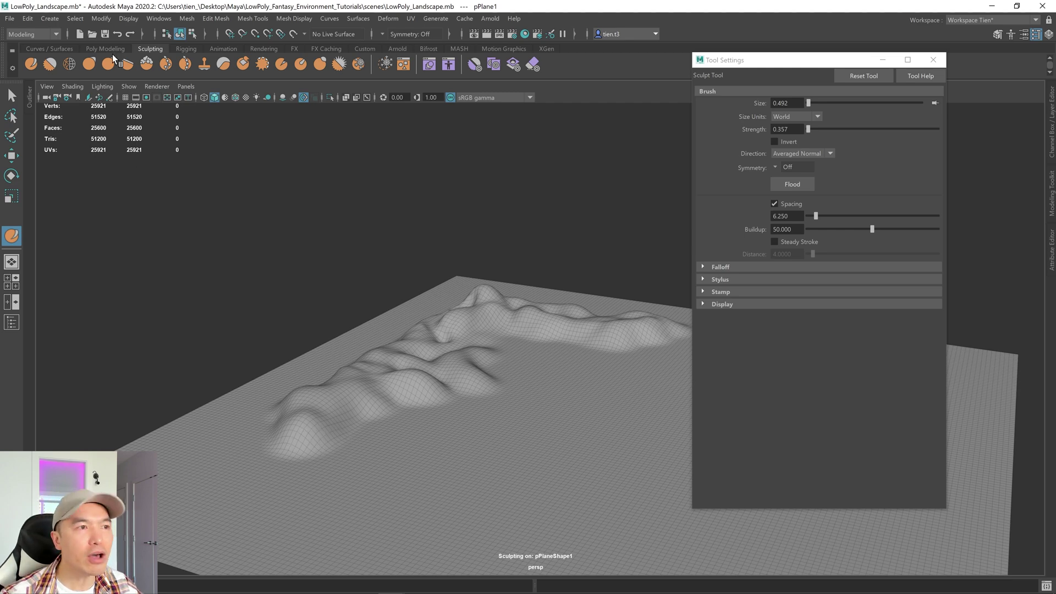
mouse_move(408, 313)
left_mouse_down("alt")
mouse_move(484, 307)
mouse_move(424, 324)
mouse_move(440, 334)
left_mouse_up("alt")
right_click_drag(440, 335, 454, 344, "alt")
left_click_drag(455, 344, 499, 335, "alt")
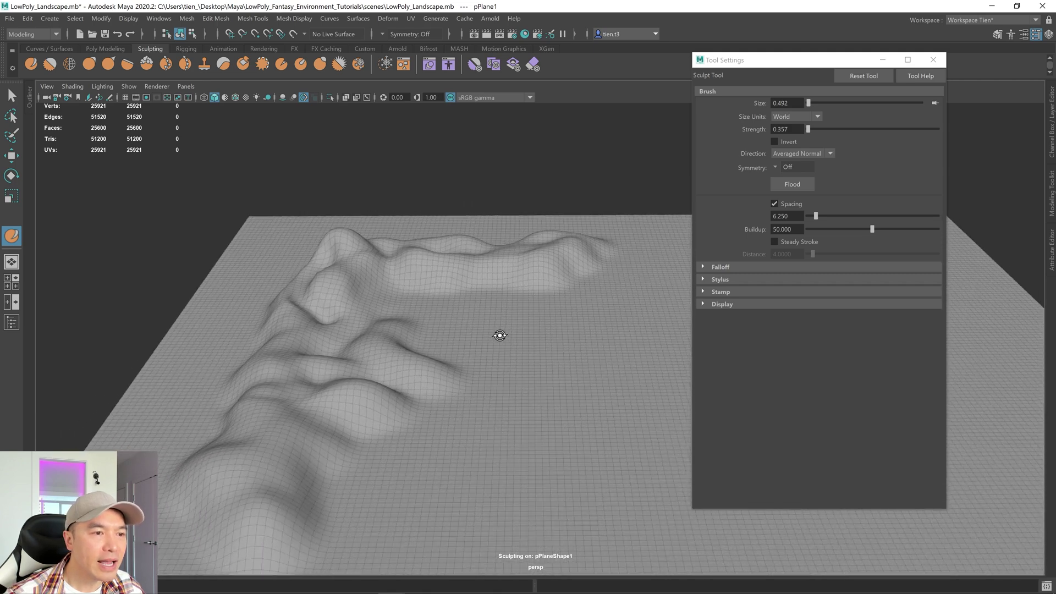
middle_click_drag(479, 336, 514, 307, "alt")
left_click_drag(513, 306, 462, 341, "alt")
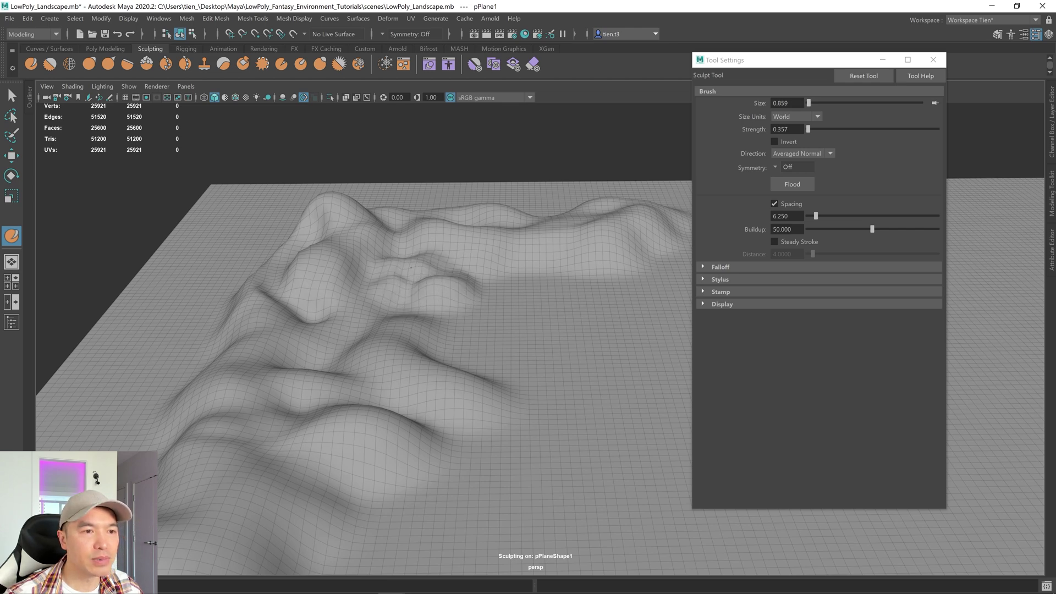
mouse_move(407, 287)
left_mouse_down()
mouse_move(448, 280)
mouse_move(467, 258)
left_mouse_up()
right_click_drag(418, 255, 375, 278, "alt")
left_click_drag(361, 285, 377, 282, "alt")
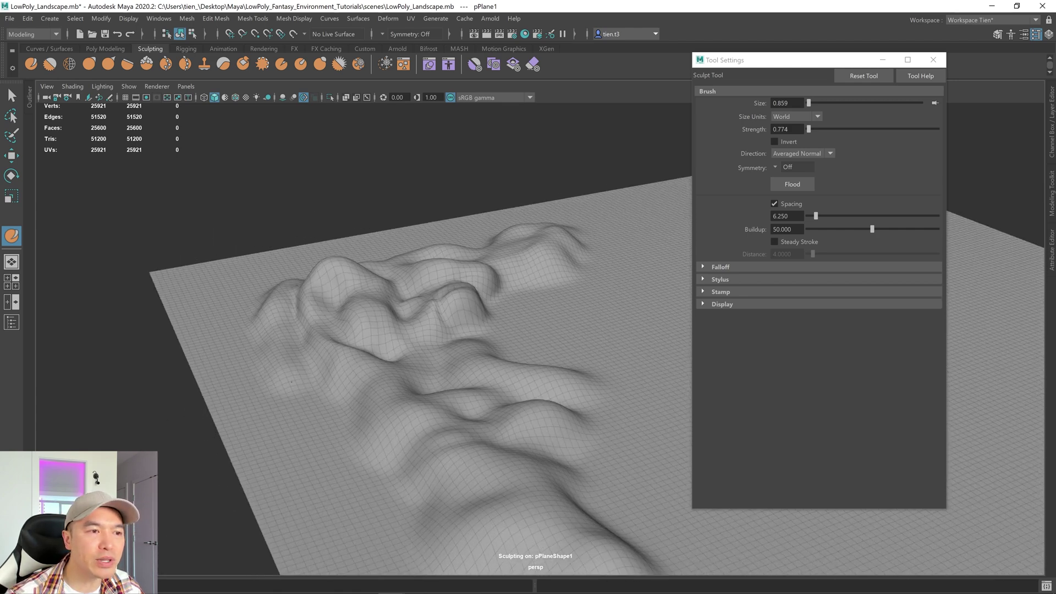
- Smooth the small mounds and the creases between the hills at the range's inner corner
scroll(279, 341, "up", 3)
mouse_move(292, 347)
left_mouse_down("alt")
mouse_move(387, 349)
mouse_move(369, 353)
left_mouse_up("alt")
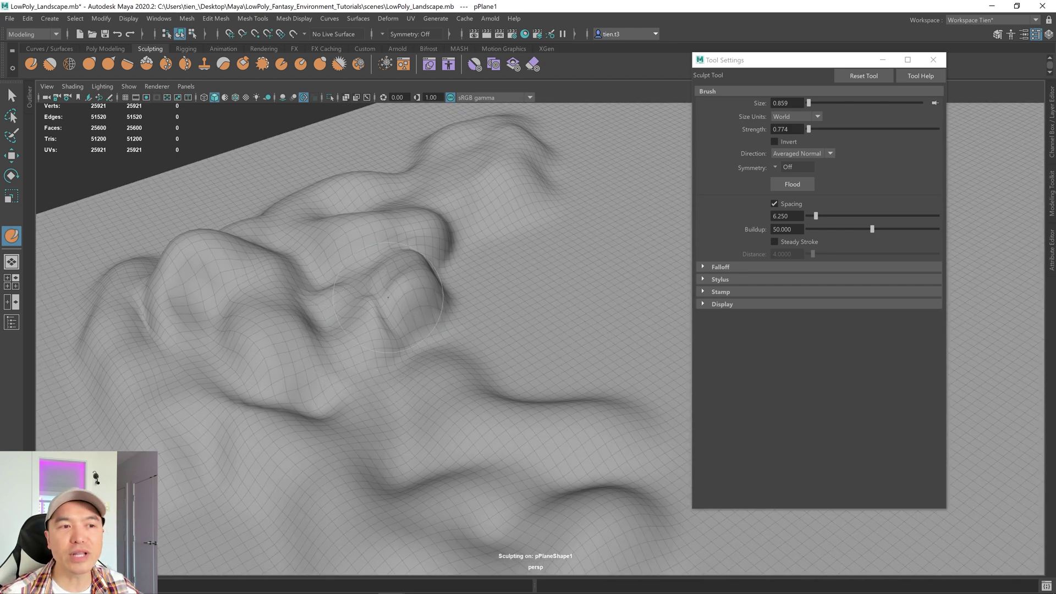
mouse_move(388, 298)
left_mouse_down("shift")
mouse_move(308, 319)
mouse_move(184, 317)
left_mouse_up("shift")
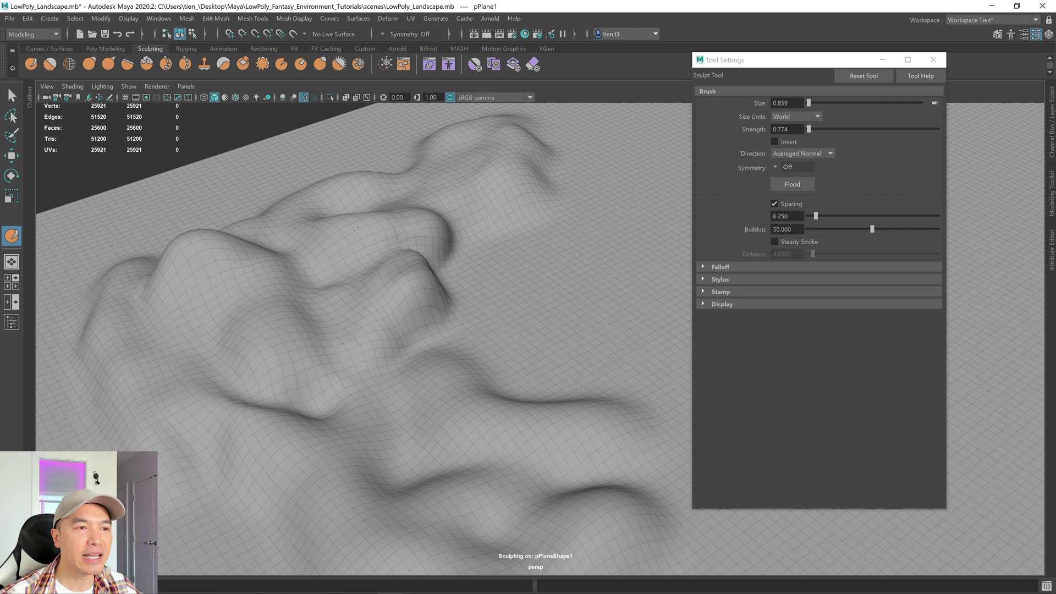
- With the Grab tool at a brush size of about 1.99, pull the end hills of the range outward into broader shapes
scroll(445, 165, "down", 5)
middle_click_drag(447, 201, 347, 229, "alt")
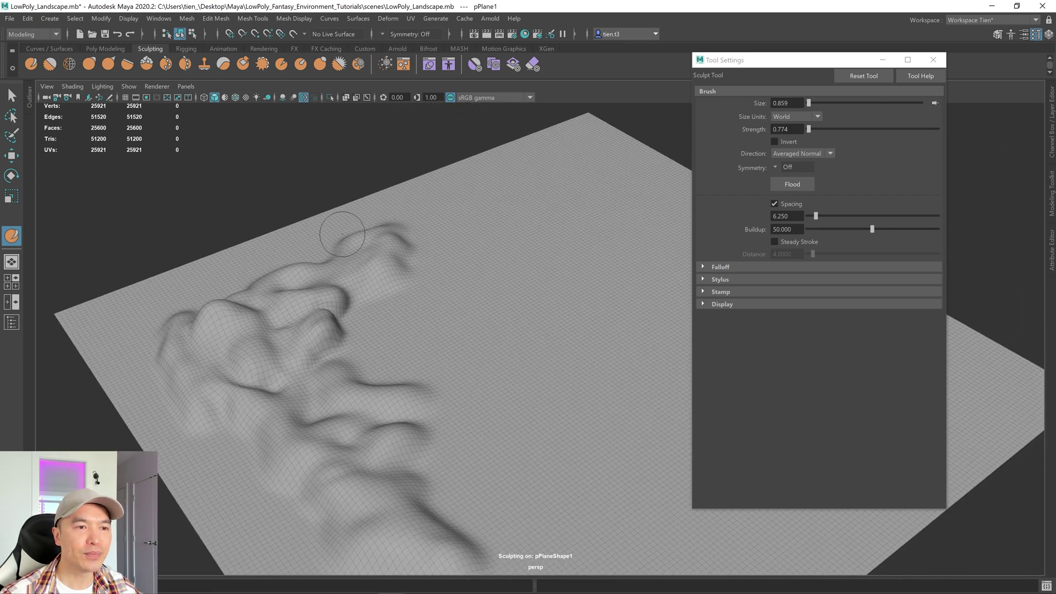
left_click_drag(462, 259, 384, 270, "alt")
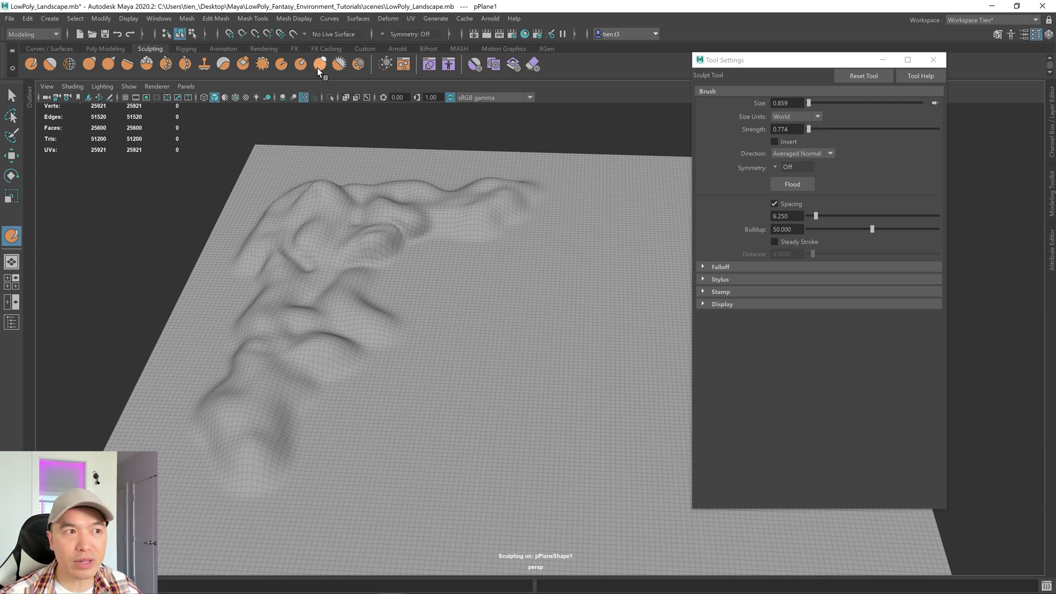
left_click(89, 64)
right_click_drag(278, 231, 280, 289, "alt")
mouse_move(279, 289)
left_mouse_down("alt")
mouse_move(283, 273)
mouse_move(292, 281)
left_mouse_up("alt")
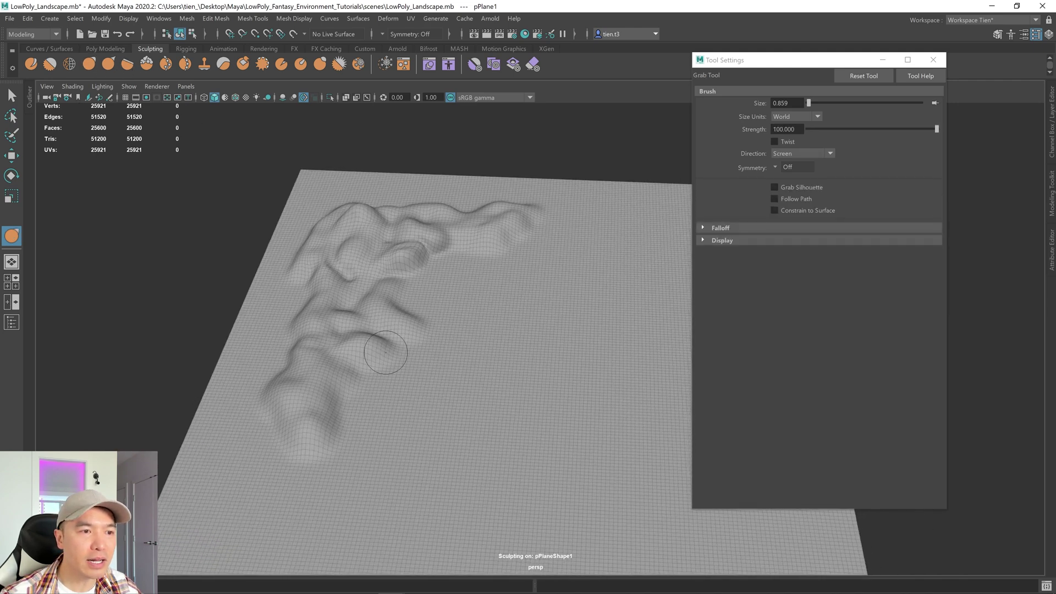
key("b")
mouse_move(373, 411)
left_mouse_down()
mouse_move(392, 401)
mouse_move(394, 376)
mouse_move(342, 375)
mouse_move(385, 353)
mouse_move(387, 336)
mouse_move(309, 284)
mouse_move(303, 304)
left_mouse_up()
left_click_drag(243, 365, 286, 377)
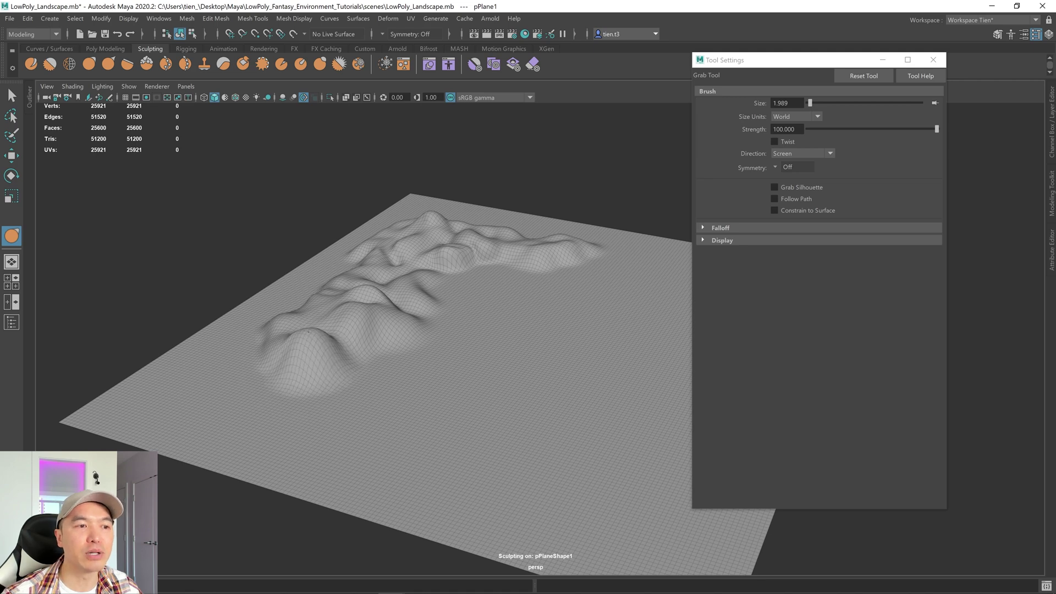
- Enable the stamp for the Sculpt tool and choose the bw_brushedNoise.tif image from the sculpting stamps
left_click_drag(294, 361, 336, 345, "alt")
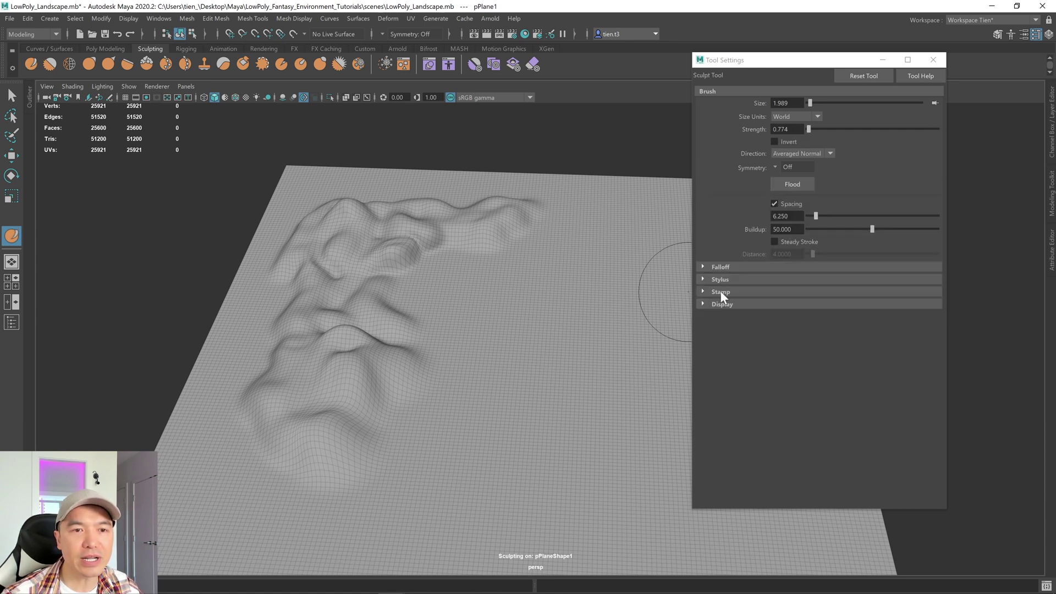
left_click(704, 292)
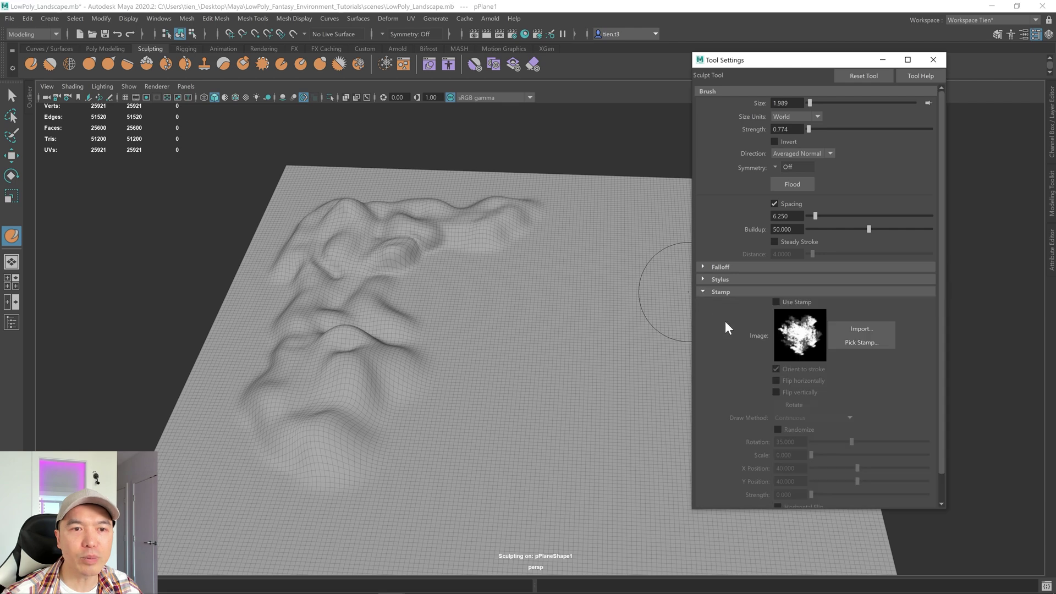
left_click(776, 302)
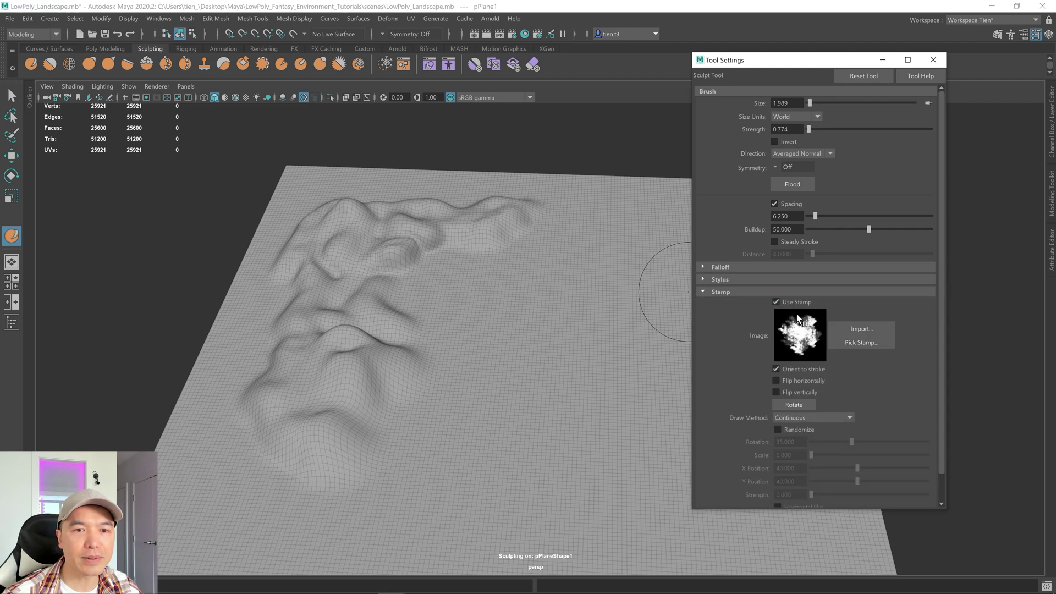
left_click(860, 342)
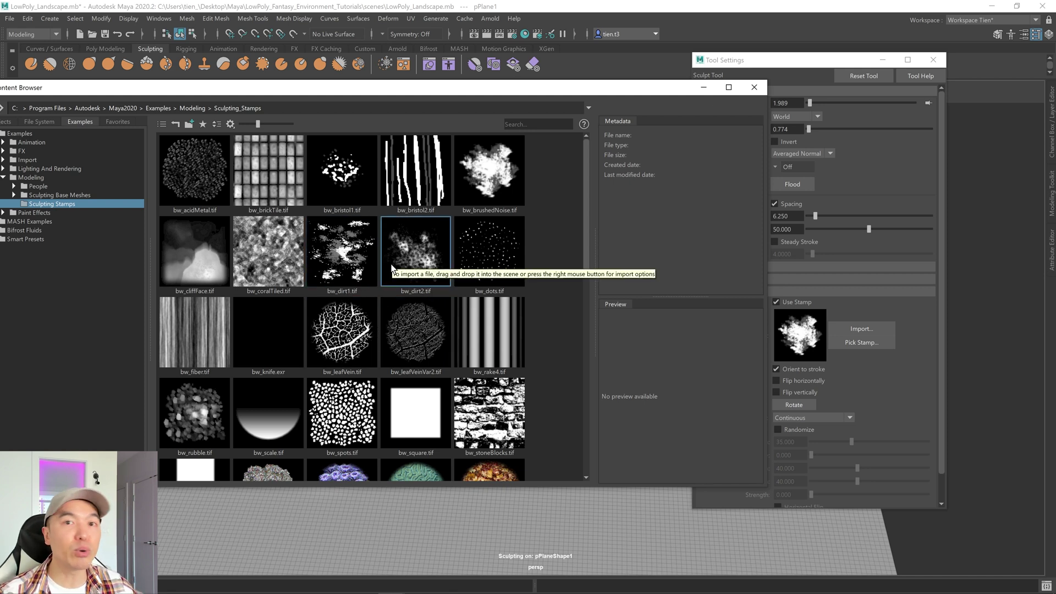
left_click(493, 182)
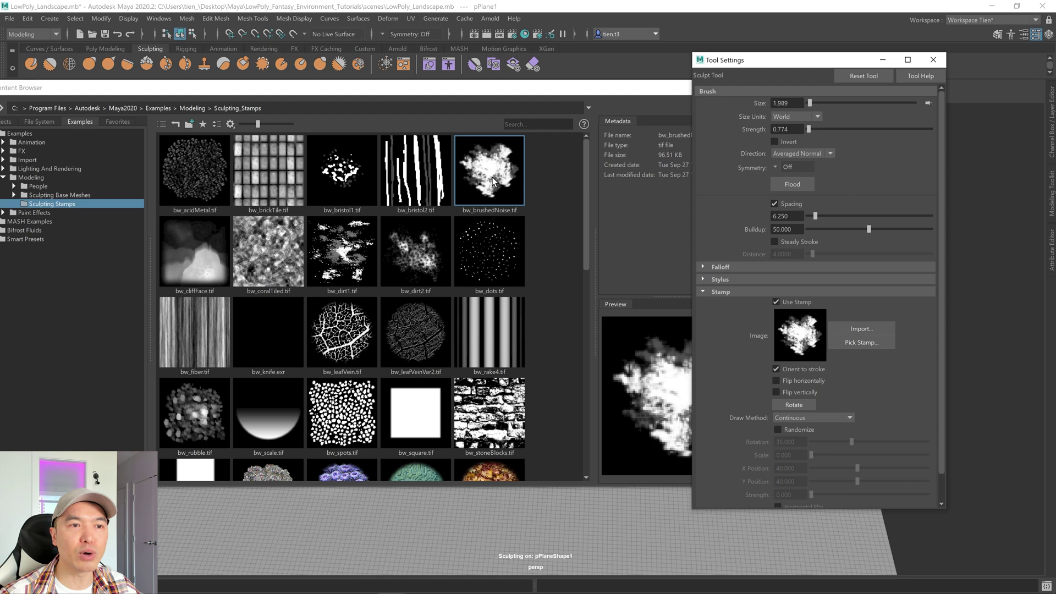
left_click(630, 102)
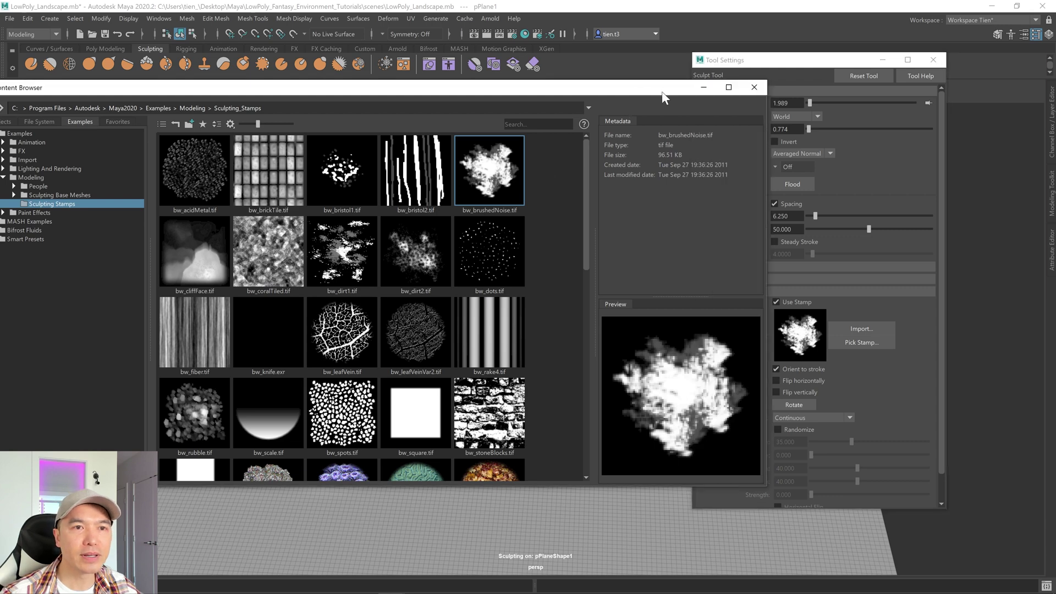
left_click(758, 87)
- Set the brush size to about 1.06 and sculpt noise-stamped ridges over the hills at the near end of the range
mouse_move(488, 328)
left_mouse_down("alt")
mouse_move(466, 301)
mouse_move(473, 295)
mouse_move(486, 302)
mouse_move(427, 317)
left_mouse_up("alt")
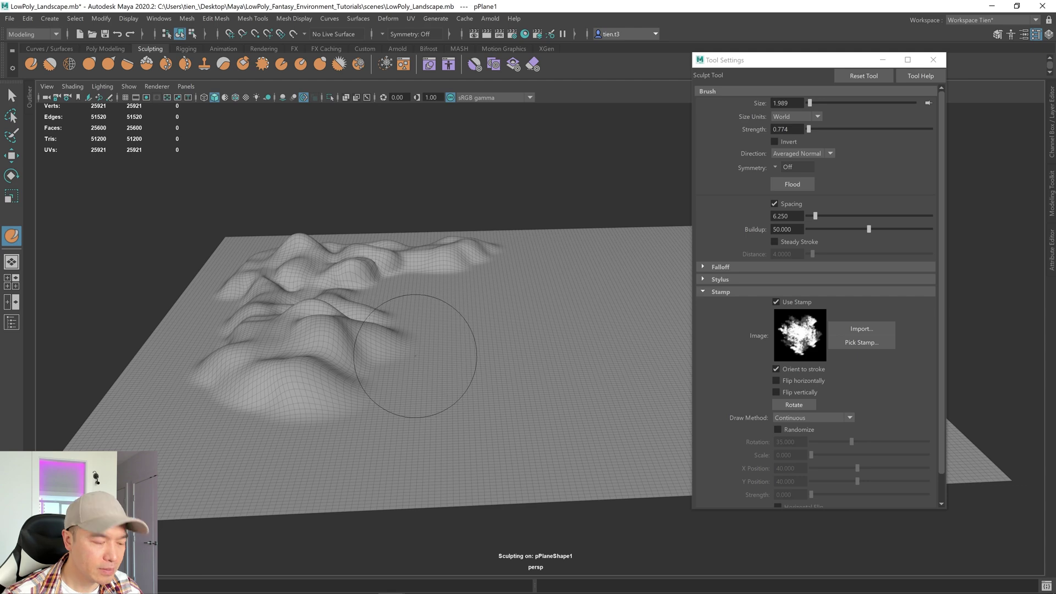
key("shift")
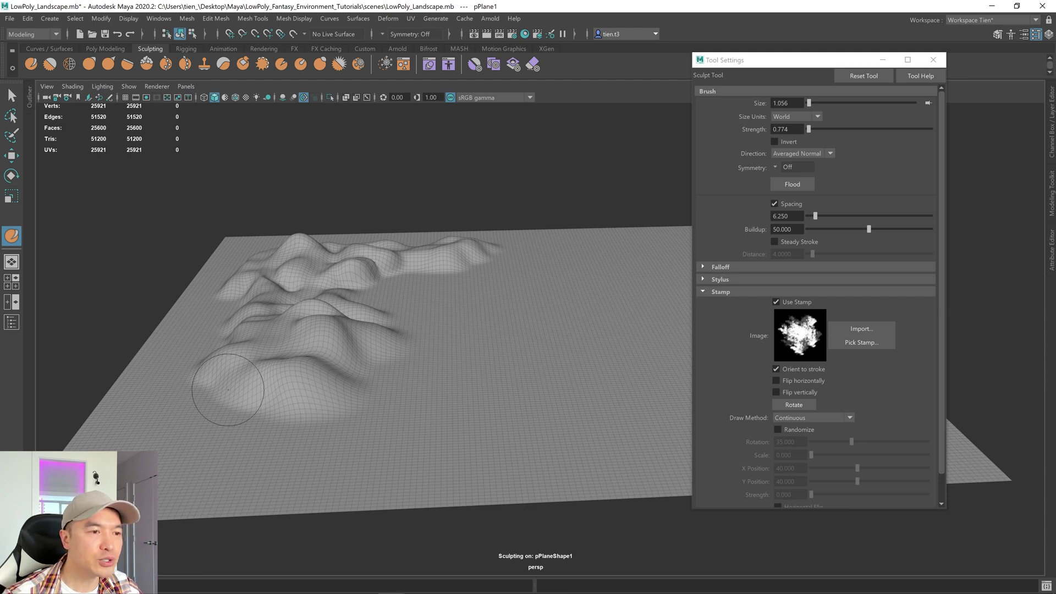
left_click_drag(228, 393, 388, 426)
scroll(375, 410, "up", 4)
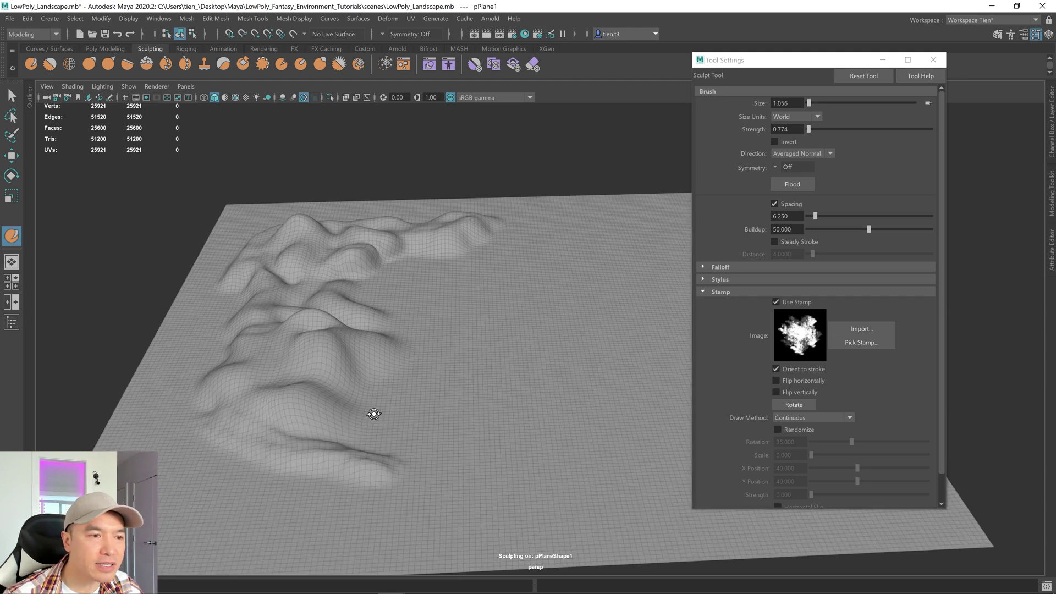
middle_click_drag(378, 408, 422, 360, "alt")
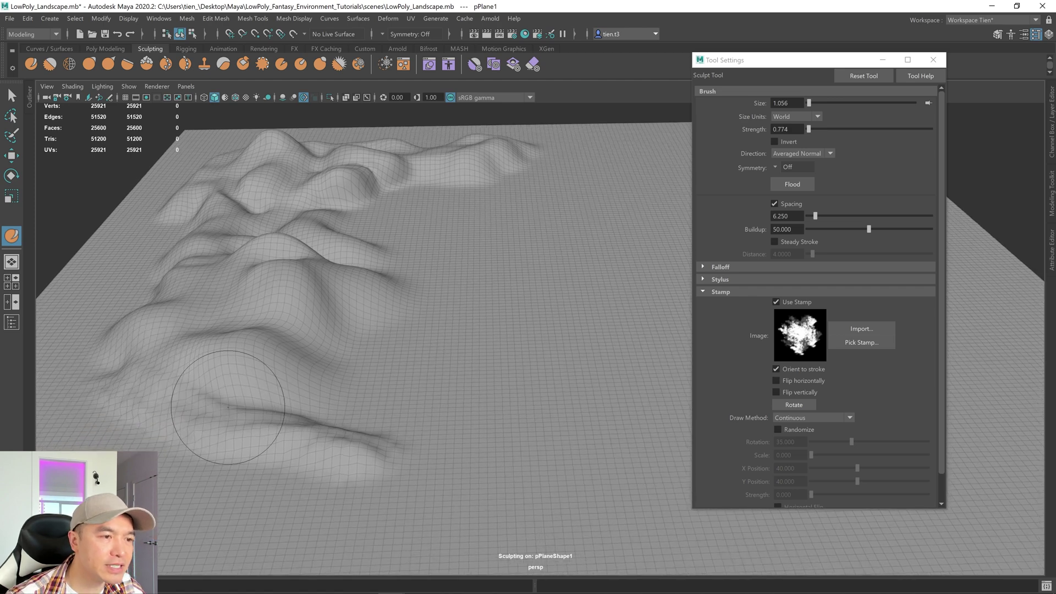
mouse_move(228, 407)
left_mouse_down()
mouse_move(385, 451)
mouse_move(248, 385)
mouse_move(187, 319)
mouse_move(236, 318)
mouse_move(258, 280)
mouse_move(247, 281)
mouse_move(447, 297)
left_mouse_up()
- Add noise-stamped detail along the outer slopes and crests around the corner of the range
middle_click_drag(448, 297, 380, 279, "alt")
mouse_move(418, 399)
left_mouse_down()
mouse_move(423, 415)
mouse_move(457, 423)
mouse_move(433, 414)
left_mouse_up()
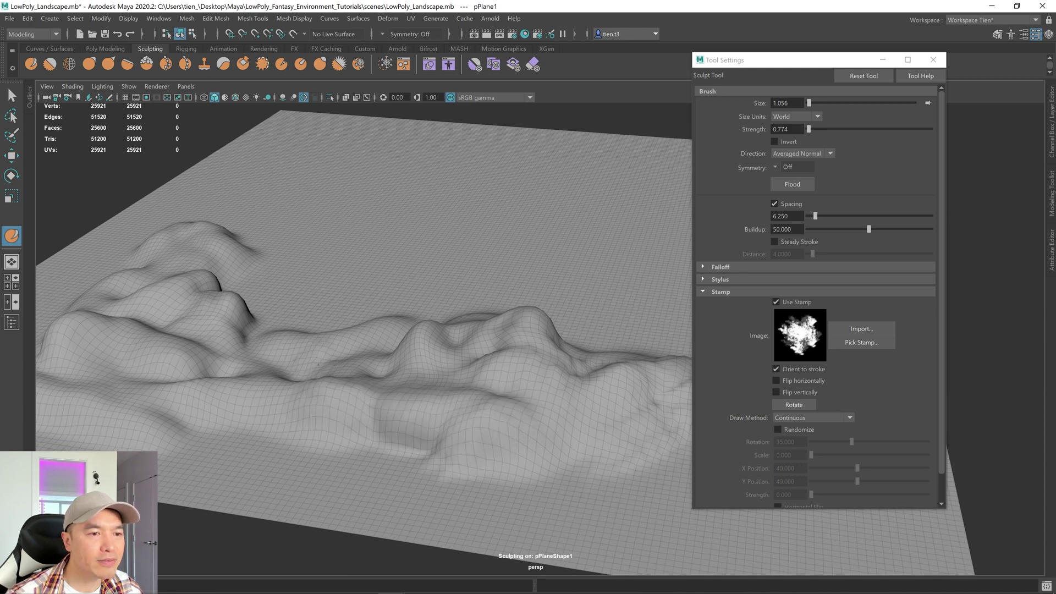
mouse_move(322, 374)
left_mouse_down("alt")
mouse_move(306, 361)
mouse_move(495, 368)
mouse_move(556, 357)
mouse_move(572, 385)
mouse_move(497, 401)
mouse_move(273, 412)
mouse_move(337, 404)
mouse_move(419, 322)
left_mouse_up("alt")
mouse_move(428, 277)
left_mouse_down()
mouse_move(393, 319)
mouse_move(489, 286)
mouse_move(485, 346)
left_mouse_up()
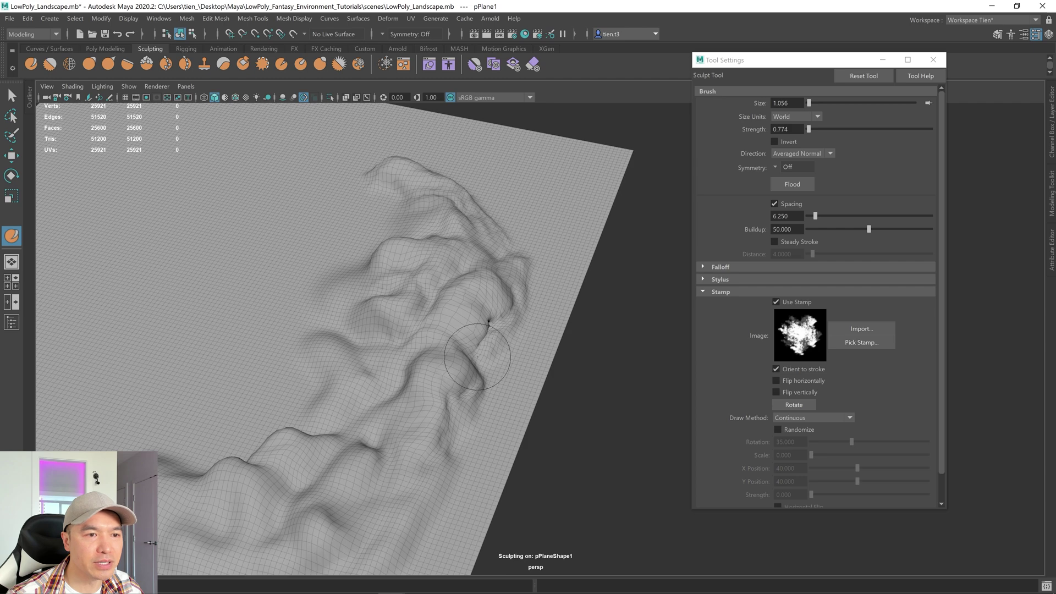
- Smooth out the pinched crease on the range's outer slope and rework the surface with a brush size of about 0.59
mouse_move(454, 387)
left_mouse_down("alt")
mouse_move(429, 297)
mouse_move(467, 352)
left_mouse_up("alt")
scroll(490, 413, "up", 4)
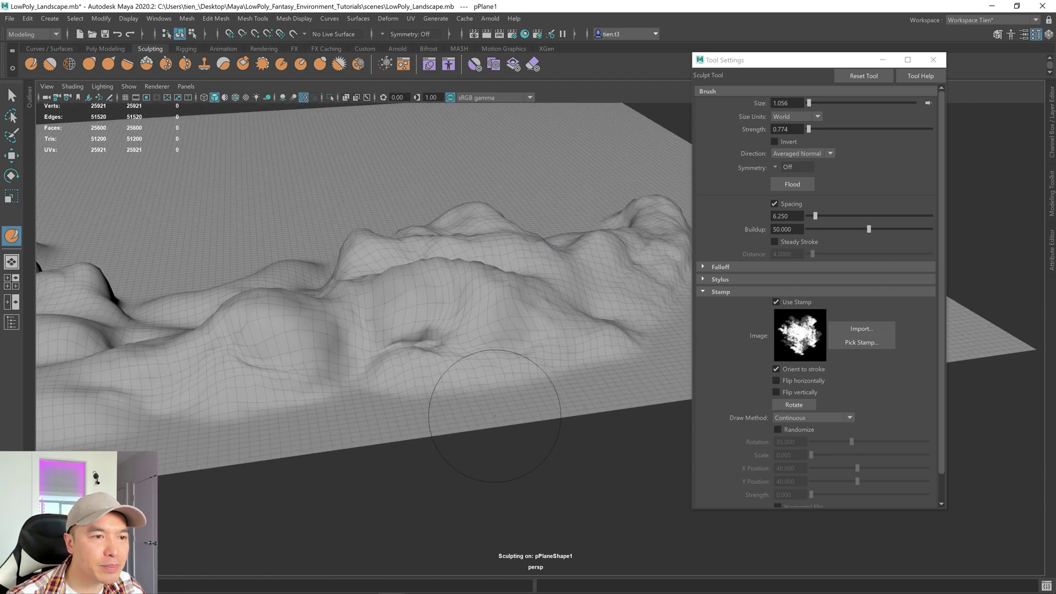
left_click_drag(440, 394, 448, 406, "alt")
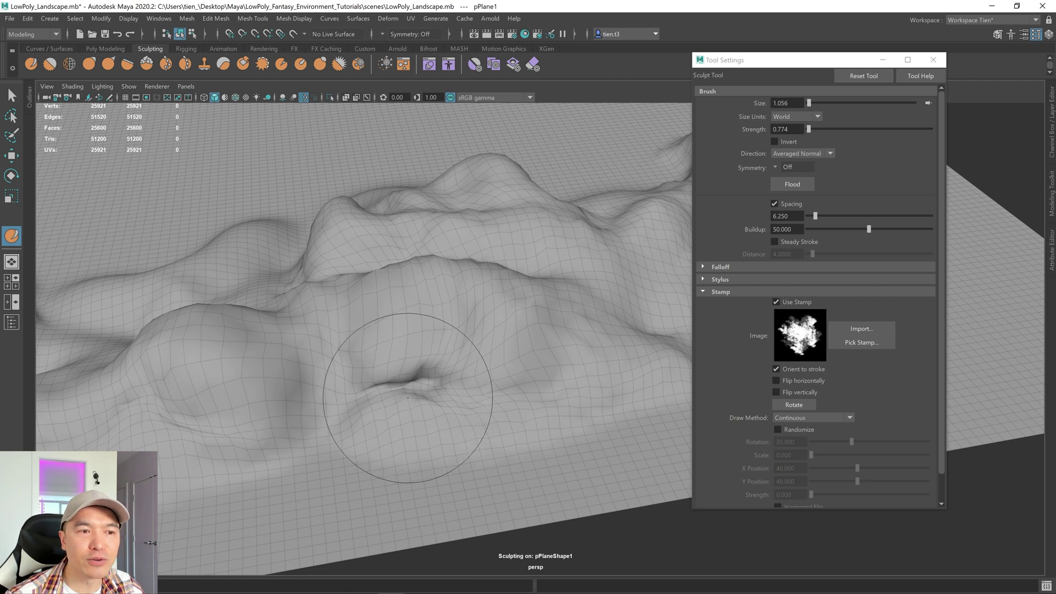
mouse_move(401, 405)
left_mouse_down()
mouse_move(409, 371)
mouse_move(352, 374)
mouse_move(460, 372)
mouse_move(377, 374)
left_mouse_up()
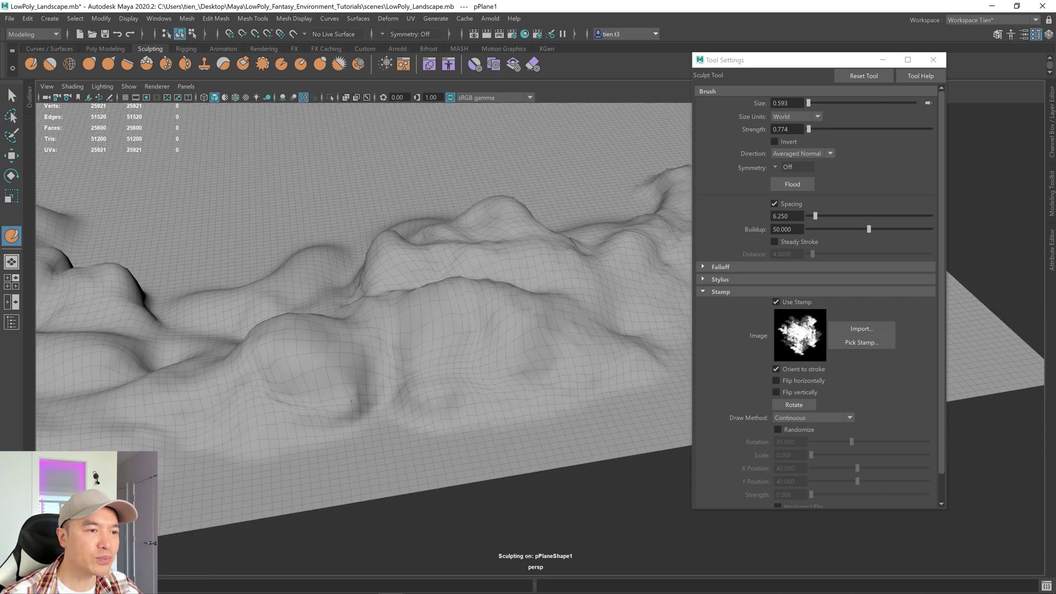
- Enlarge the brush to about 1.81 and sculpt a broad noise-textured ridge at the free end of the range
mouse_move(262, 435)
left_mouse_down("alt")
mouse_move(306, 424)
mouse_move(435, 437)
left_mouse_up("alt")
key("b")
mouse_move(514, 392)
left_mouse_down()
mouse_move(434, 394)
mouse_move(432, 499)
mouse_move(309, 448)
left_mouse_up()
scroll(215, 444, "down", 3)
mouse_move(217, 440)
left_mouse_down()
mouse_move(248, 410)
mouse_move(176, 404)
mouse_move(311, 436)
left_mouse_up()
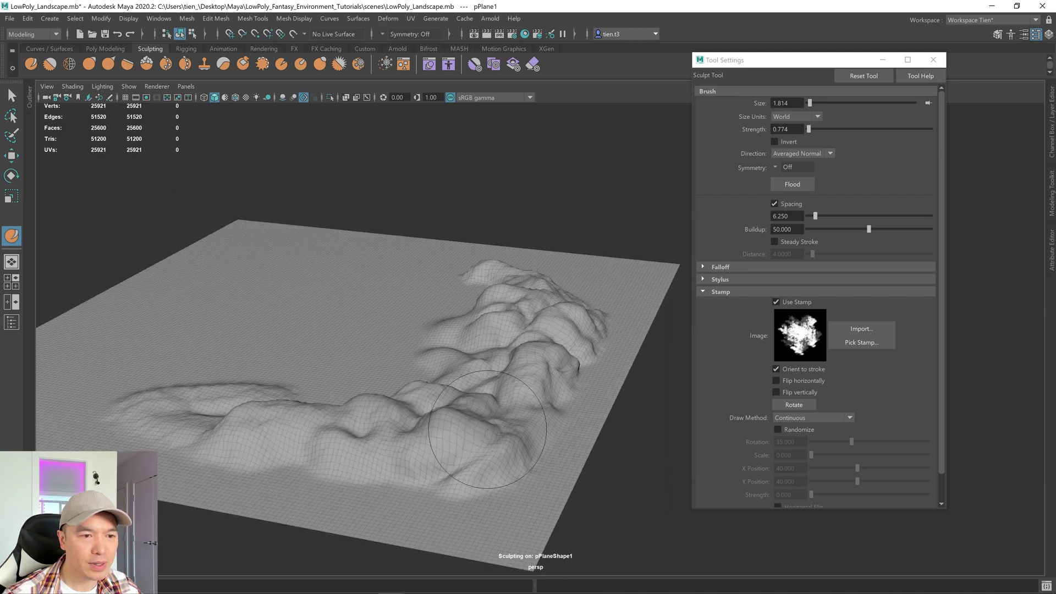
- Inspect the sculpted range from its inner side and activate the Imprint tool
scroll(472, 443, "up", 3)
left_click_drag(471, 443, 373, 378, "alt")
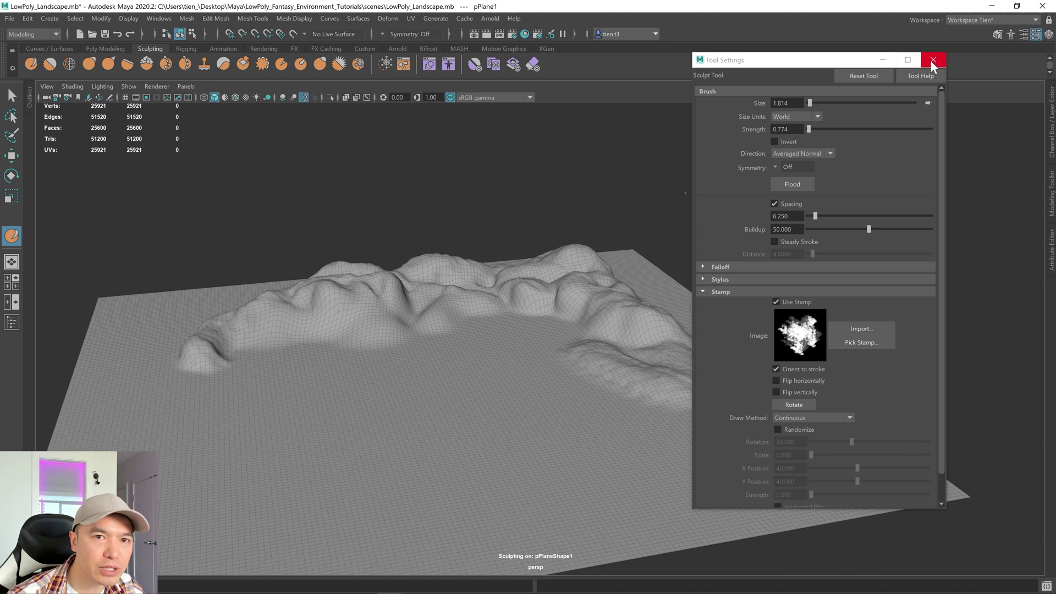
left_click(203, 63)
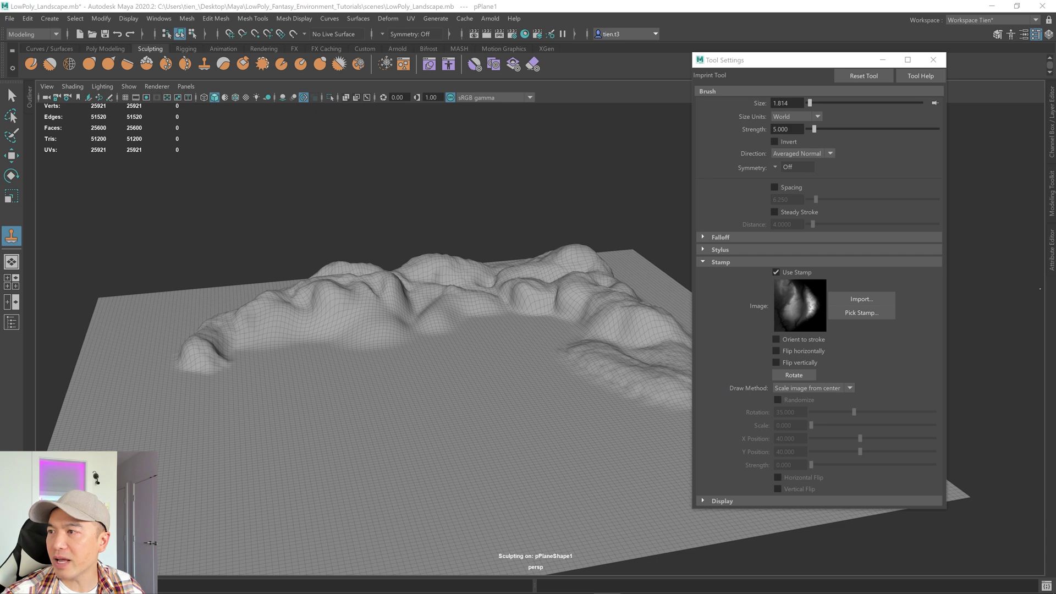
- Switch to the web browser, view the terrain.party height map site, and return to the "free height maps" search results
left_click_drag(1055, 219, 474, 117)
left_click(622, 107)
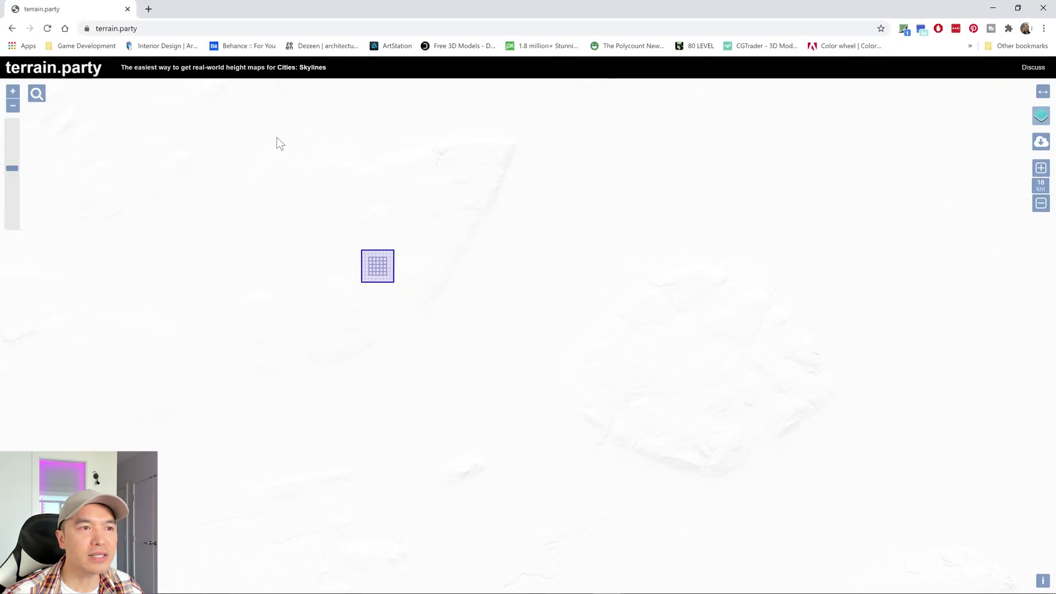
left_click(11, 29)
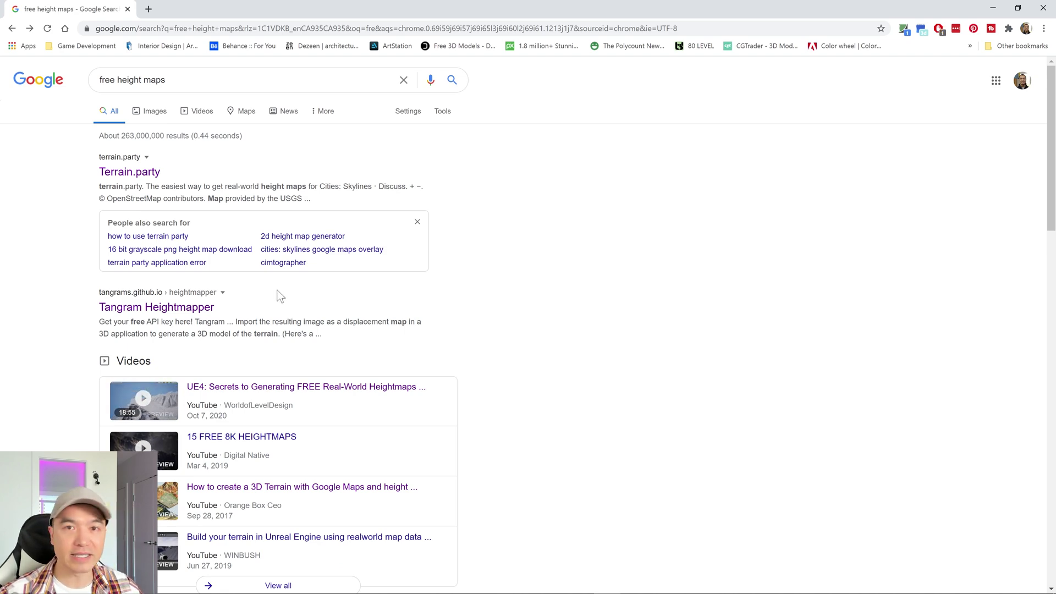
- Switch back to Maya and import Heightmap_Example.png from the Desktop as the Imprint tool's stamp image
left_click_drag(530, 1, 1055, 165)
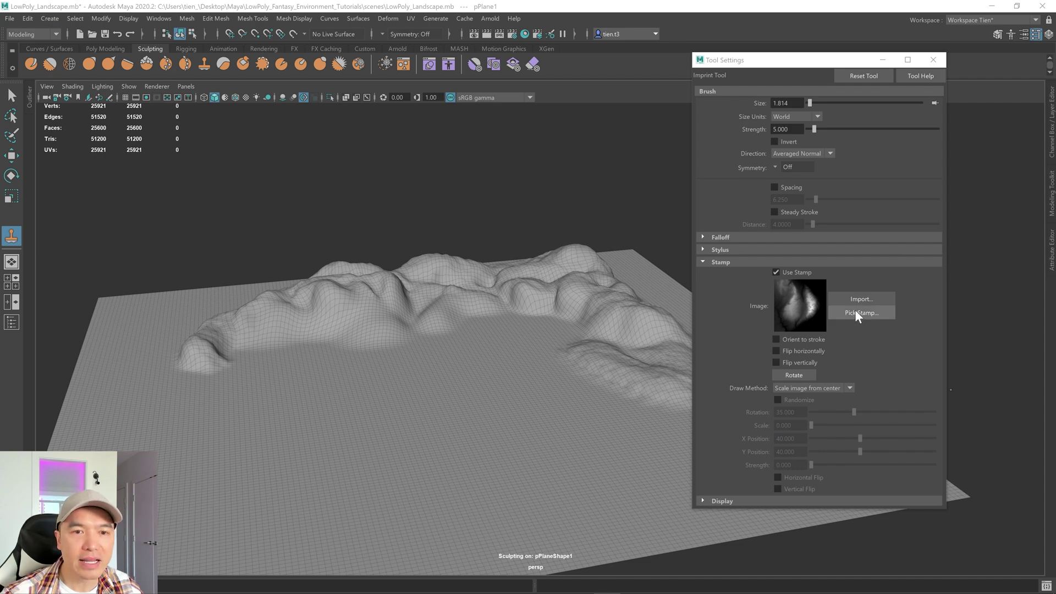
left_click(866, 298)
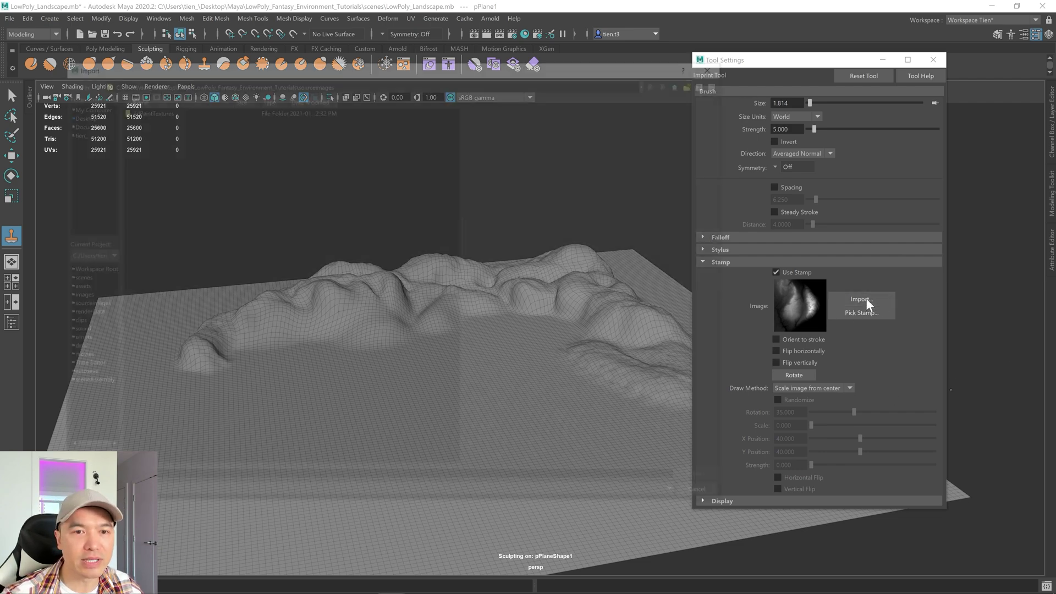
left_click(77, 113)
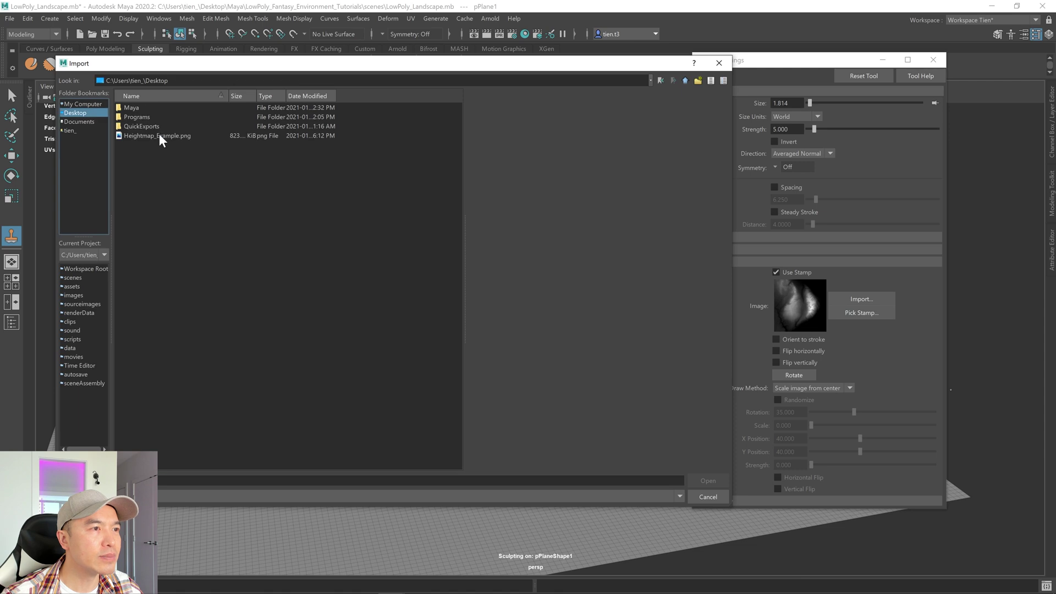
left_click(168, 135)
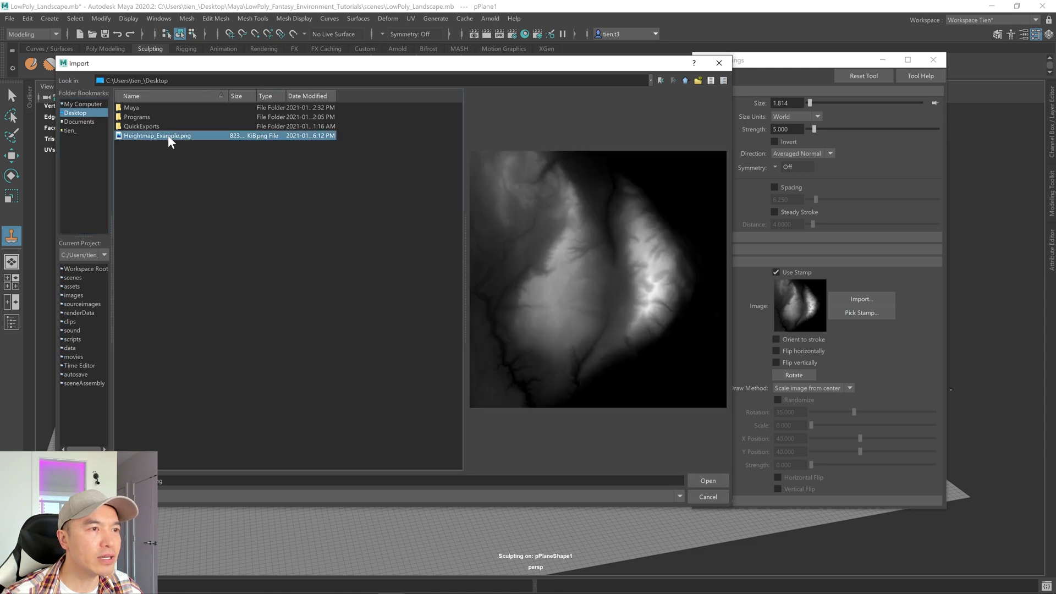
left_click(706, 480)
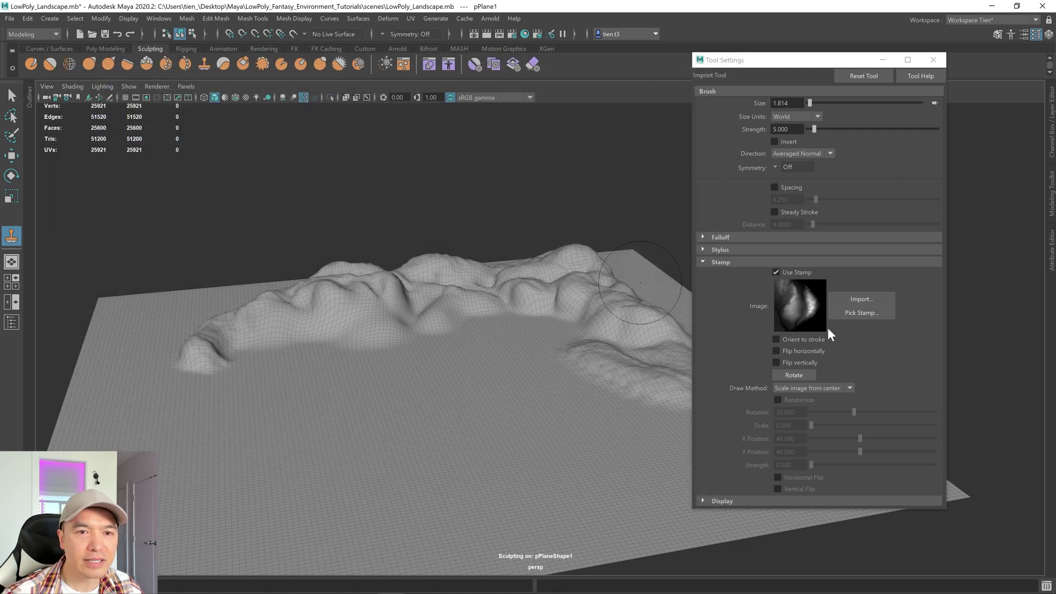
- Imprint a large heightmap mountain on the empty area of the plane inside the curved range and inspect its shape
left_click_drag(880, 60, 942, 61)
right_click_drag(425, 318, 333, 341, "alt")
left_click_drag(332, 342, 468, 415, "alt")
middle_click_drag(468, 415, 375, 354, "alt")
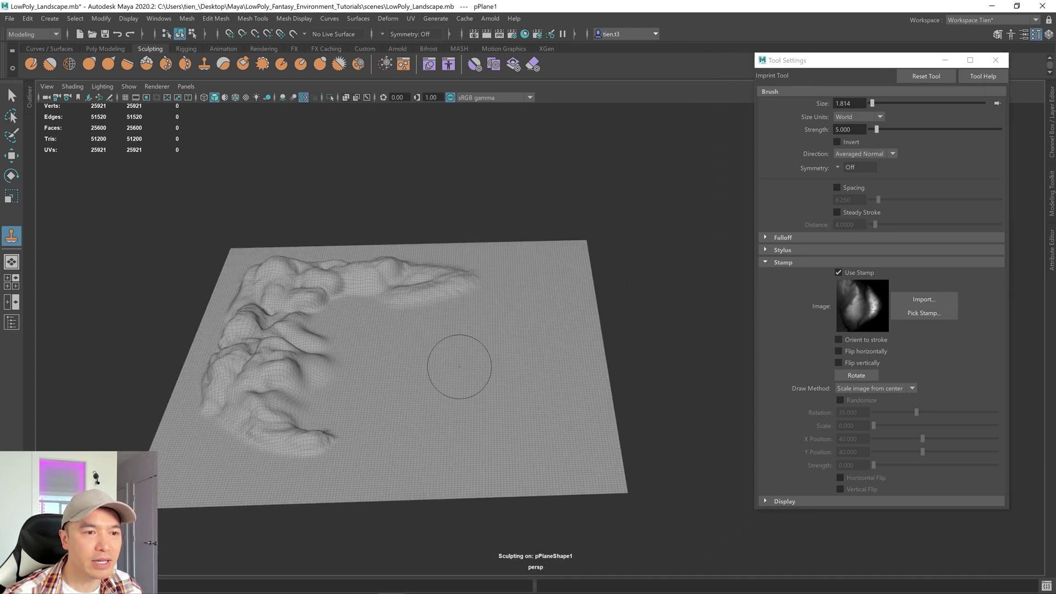
mouse_move(459, 369)
left_mouse_down()
mouse_move(554, 379)
mouse_move(619, 461)
left_mouse_up()
mouse_move(484, 456)
left_mouse_down("alt")
mouse_move(499, 456)
mouse_move(446, 456)
mouse_move(447, 418)
left_mouse_up("alt")
middle_click_drag(556, 323, 448, 443, "alt")
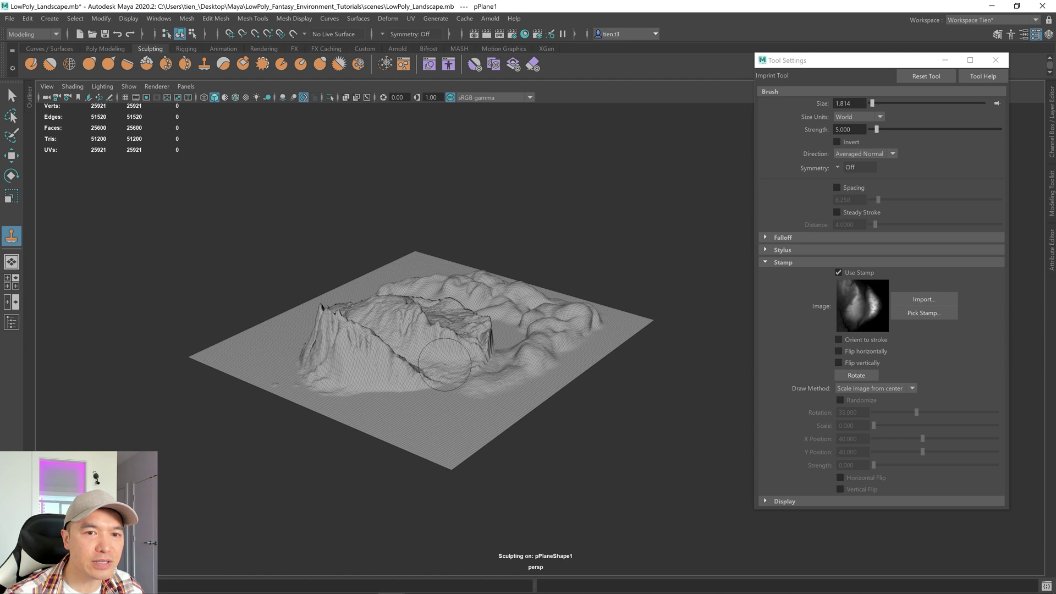
scroll(444, 364, "up", 4)
mouse_move(398, 377)
left_mouse_down("alt")
mouse_move(472, 356)
mouse_move(354, 372)
mouse_move(387, 381)
mouse_move(393, 361)
mouse_move(374, 372)
mouse_move(412, 414)
mouse_move(387, 407)
left_mouse_up("alt")
scroll(410, 357, "down", 4)
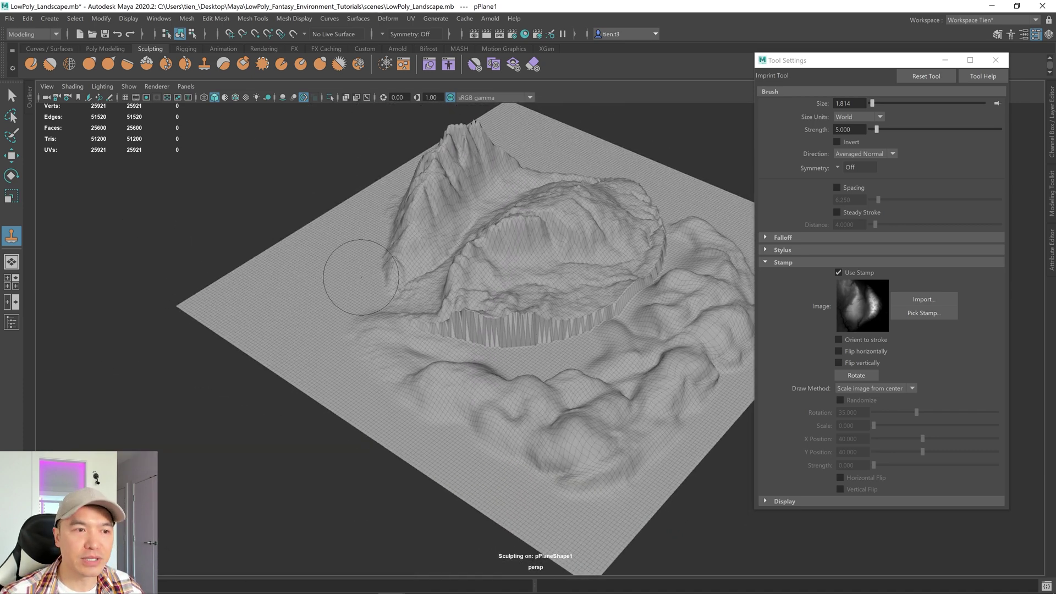
- Undo the extra imprint stroke at the mountain's foot and extend the noise-textured range there with the Sculpt tool
left_click_drag(341, 292, 357, 335)
key("ctrl+z")
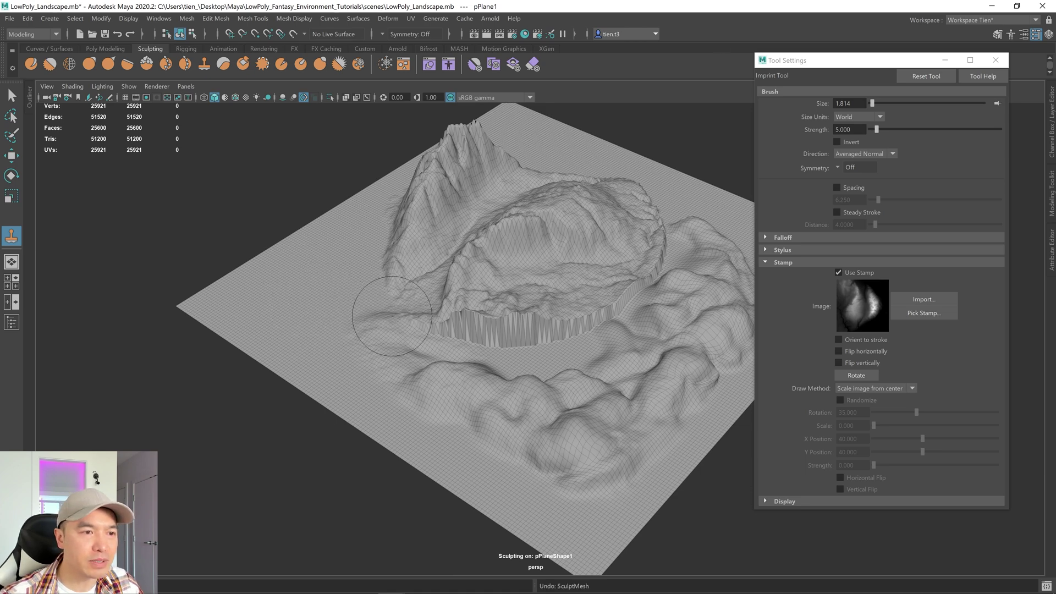
left_click(30, 63)
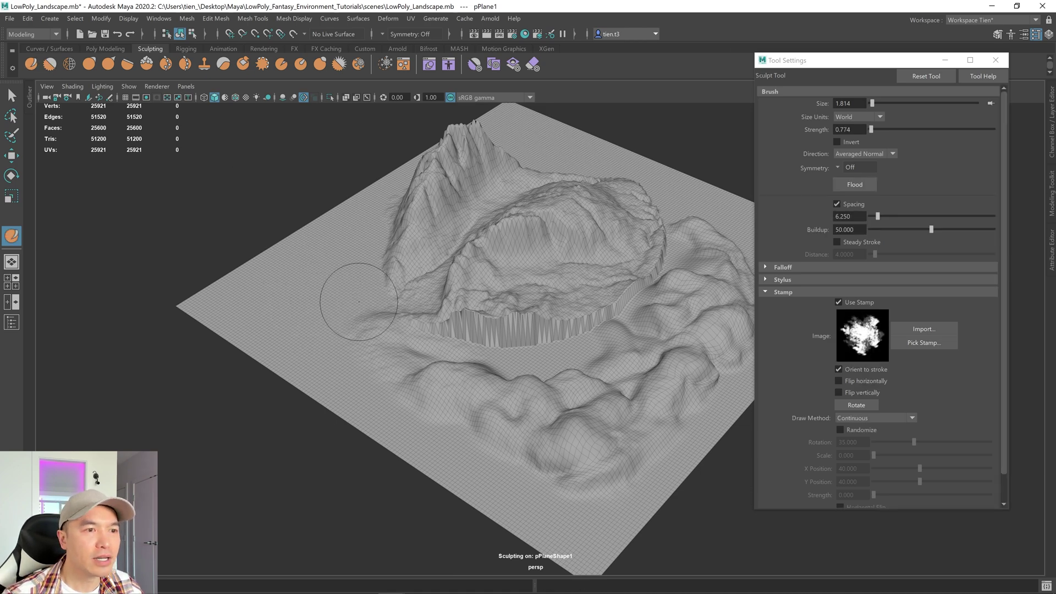
left_click_drag(375, 335, 344, 349)
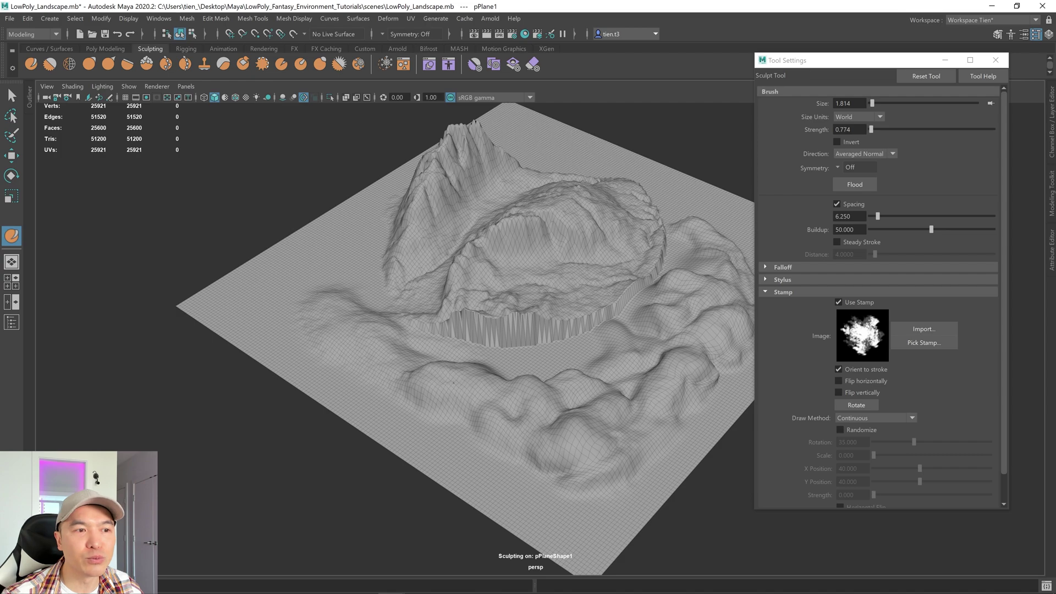
left_click_drag(462, 376, 429, 267, "alt")
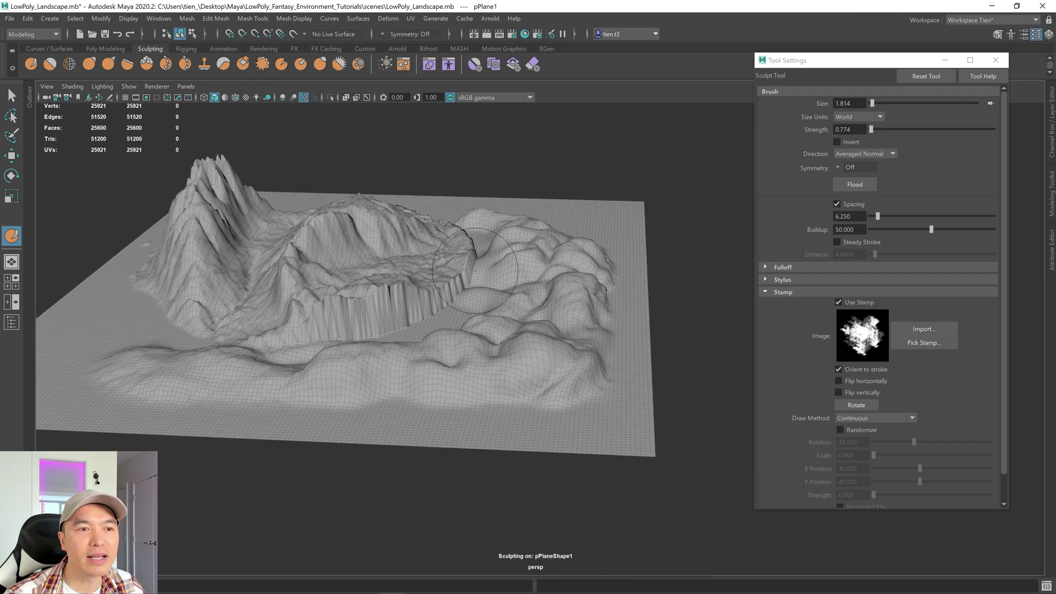
- Leave sculpting for the Select tool, close the tool settings, and review the whole landscape
key("q")
left_click_drag(384, 299, 375, 297, "alt")
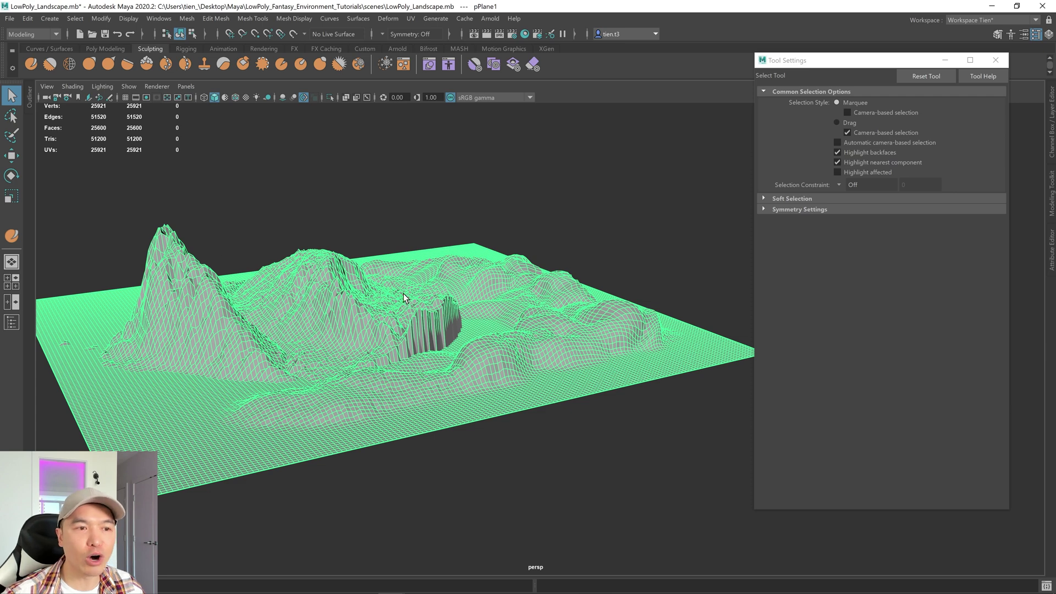
left_click(996, 60)
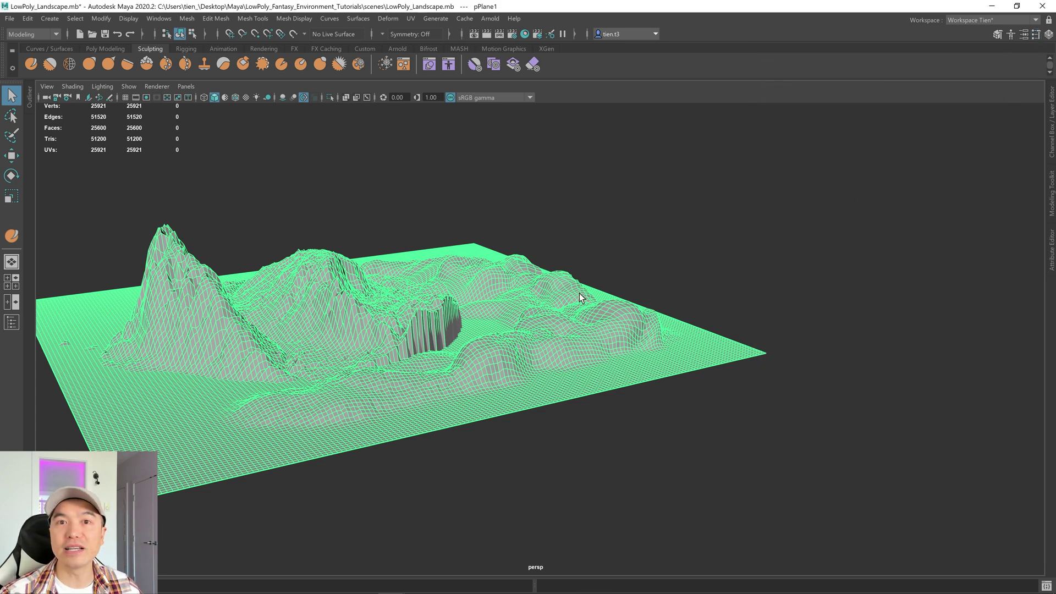
middle_click_drag(573, 296, 527, 305, "alt")
scroll(527, 306, "up", 4)
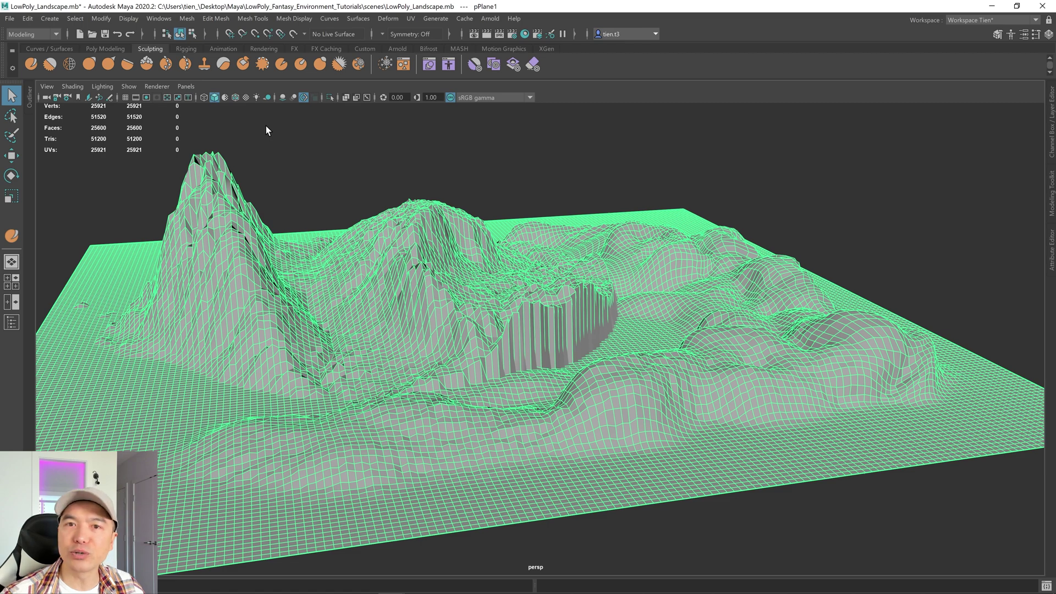
left_click_drag(372, 204, 357, 209, "alt")
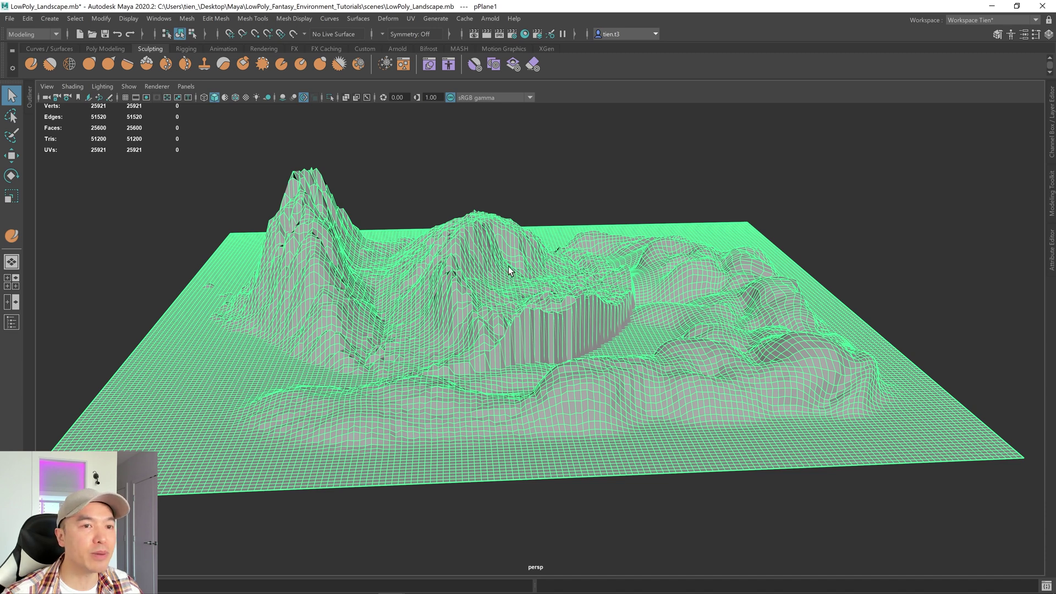
middle_click_drag(456, 267, 467, 281, "alt")
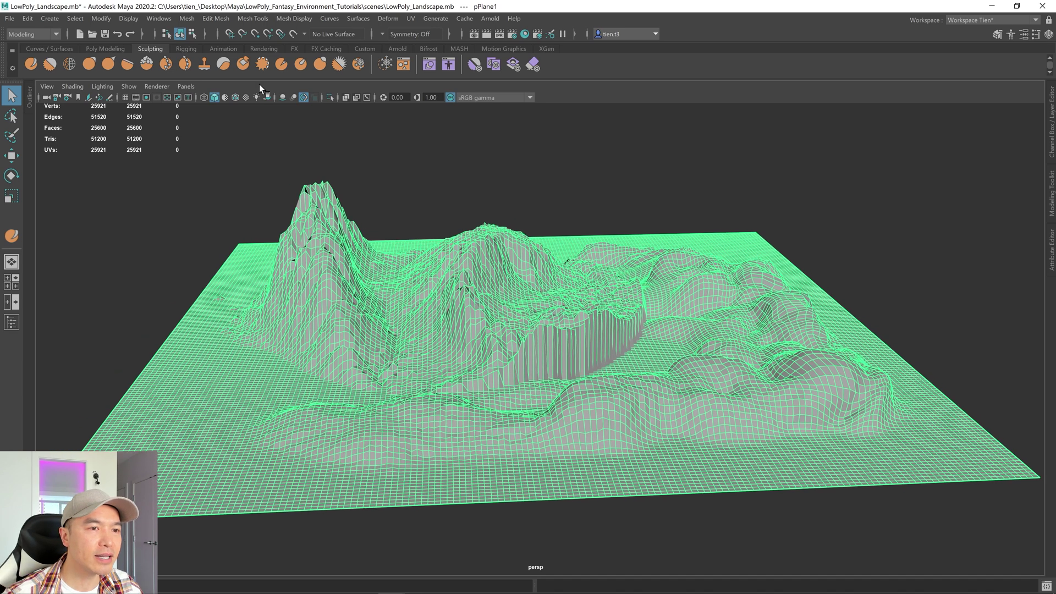
- Duplicate the landscape mesh and move the copy along the X axis until it sits beside the original
left_click(182, 18)
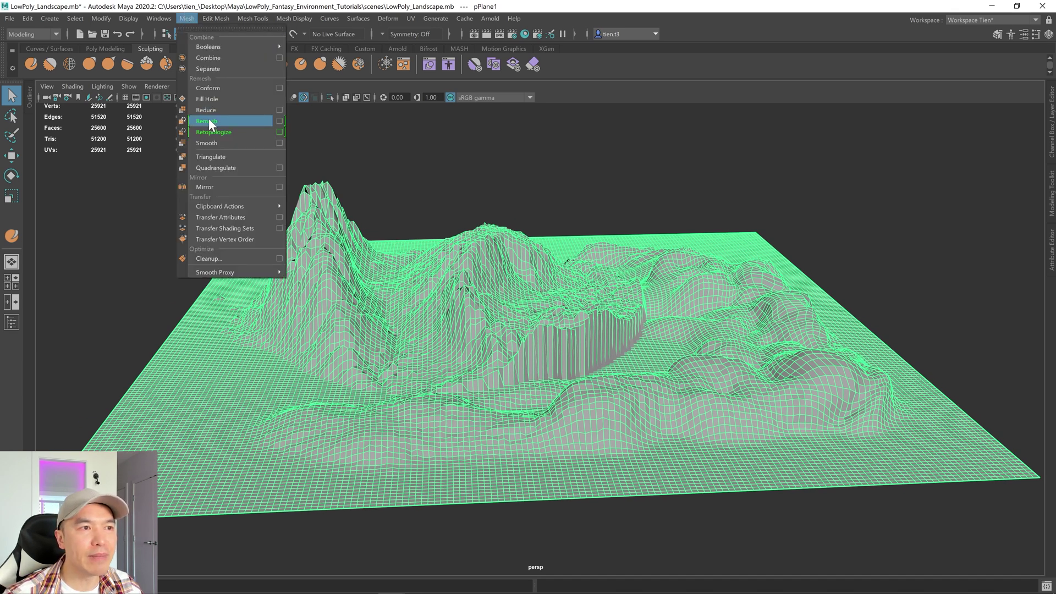
left_click(592, 306)
scroll(593, 306, "down", 5)
key("w")
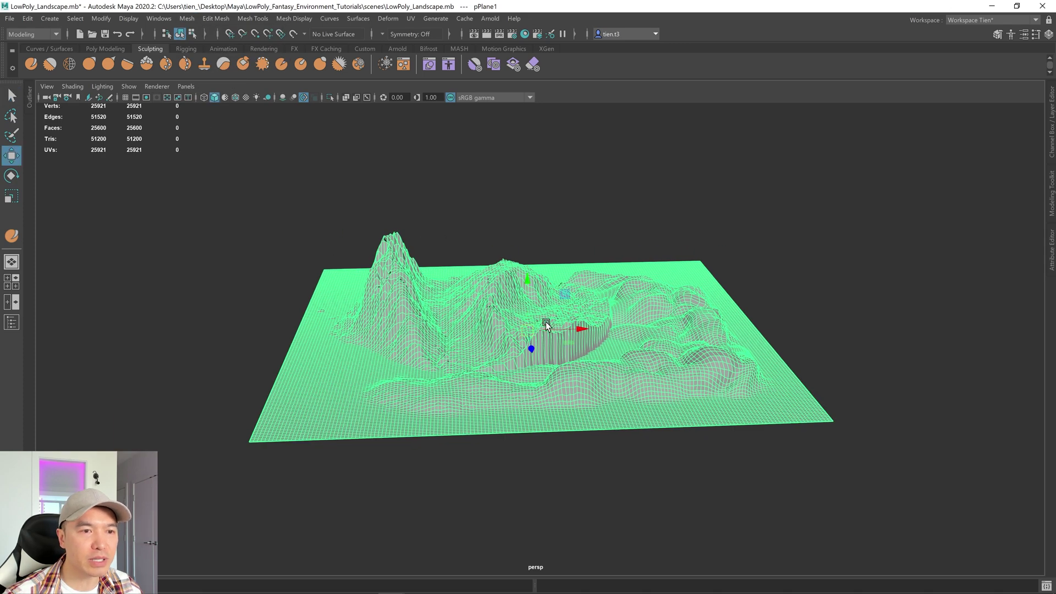
left_click_drag(579, 329, 1053, 280, "shift")
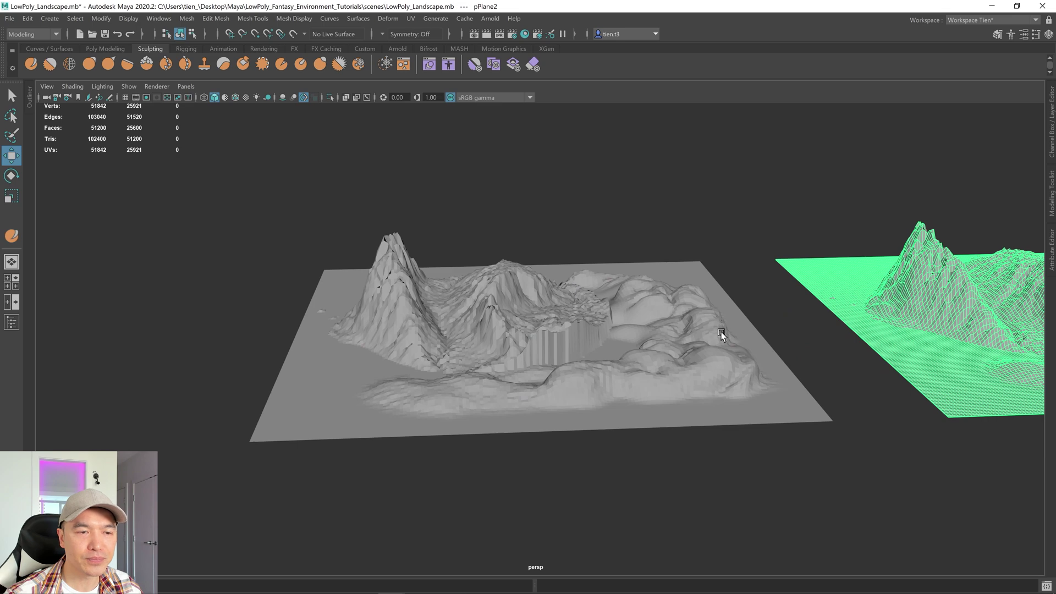
scroll(600, 325, "up", 5)
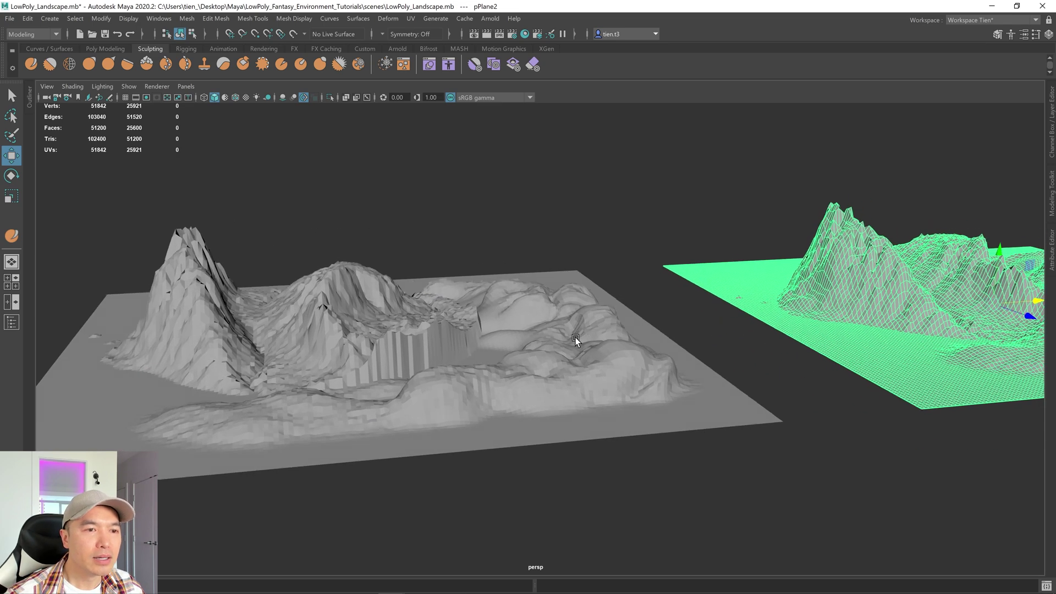
left_click_drag(575, 337, 575, 357, "alt")
- Select the original landscape, open the Retopologize options for it, and reset them to their default settings
left_click(419, 324)
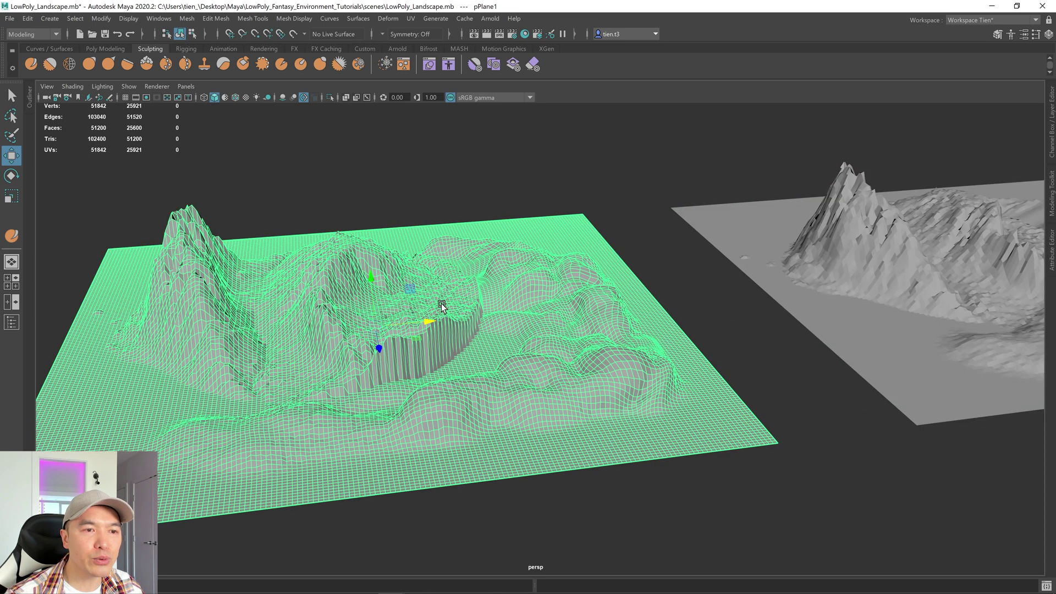
scroll(442, 306, "up", 2)
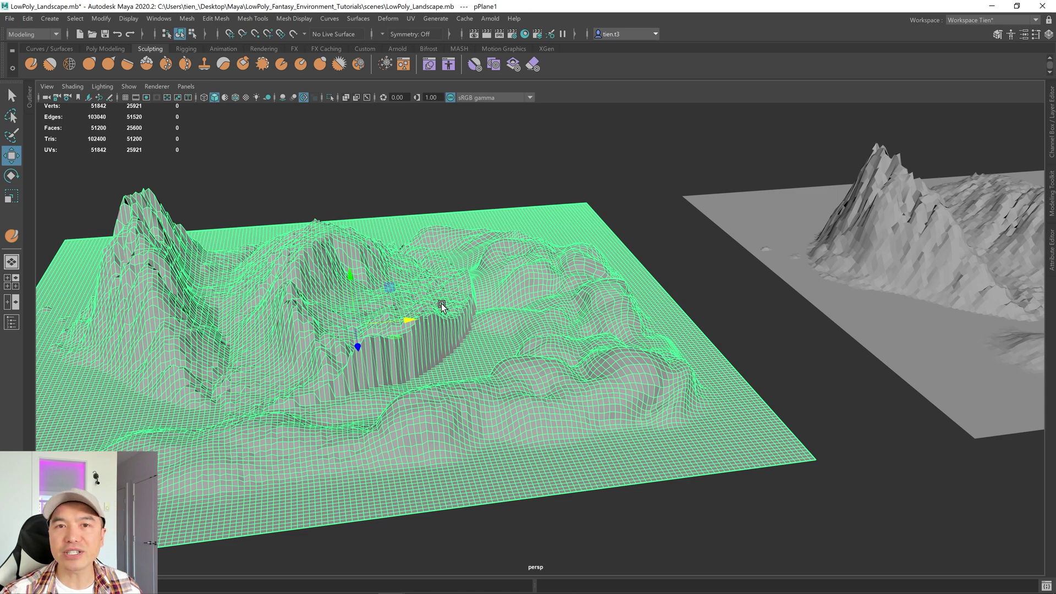
scroll(442, 306, "up", 2)
scroll(444, 306, "up", 3)
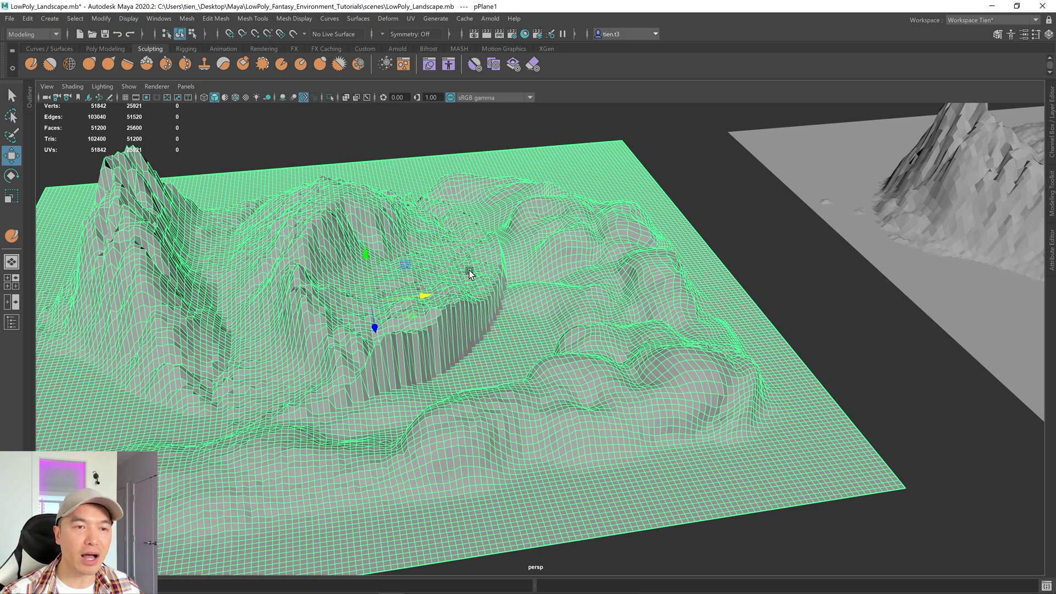
scroll(498, 251, "down", 2)
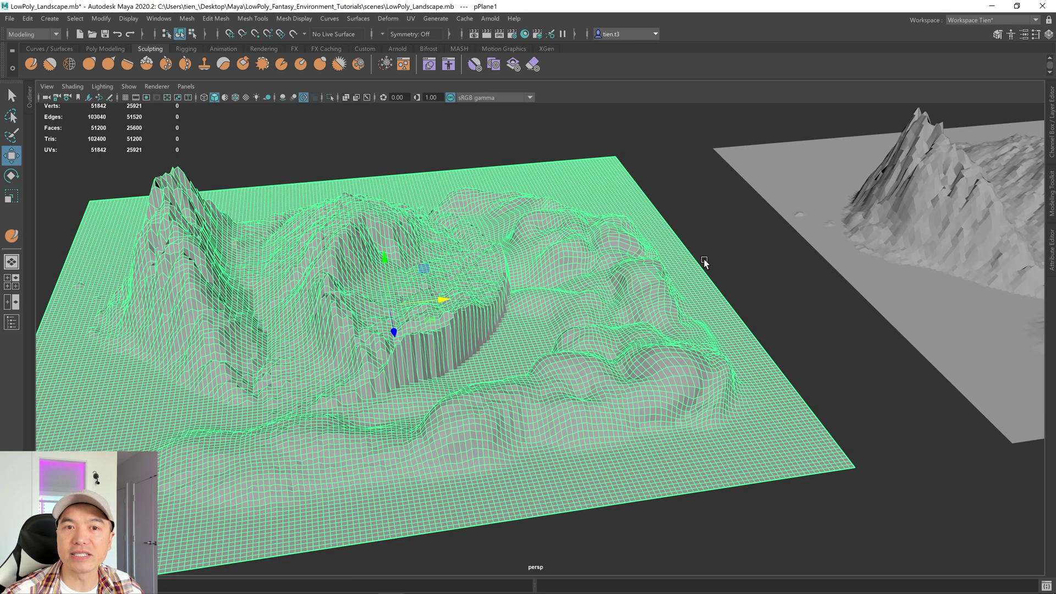
scroll(630, 292, "down", 2)
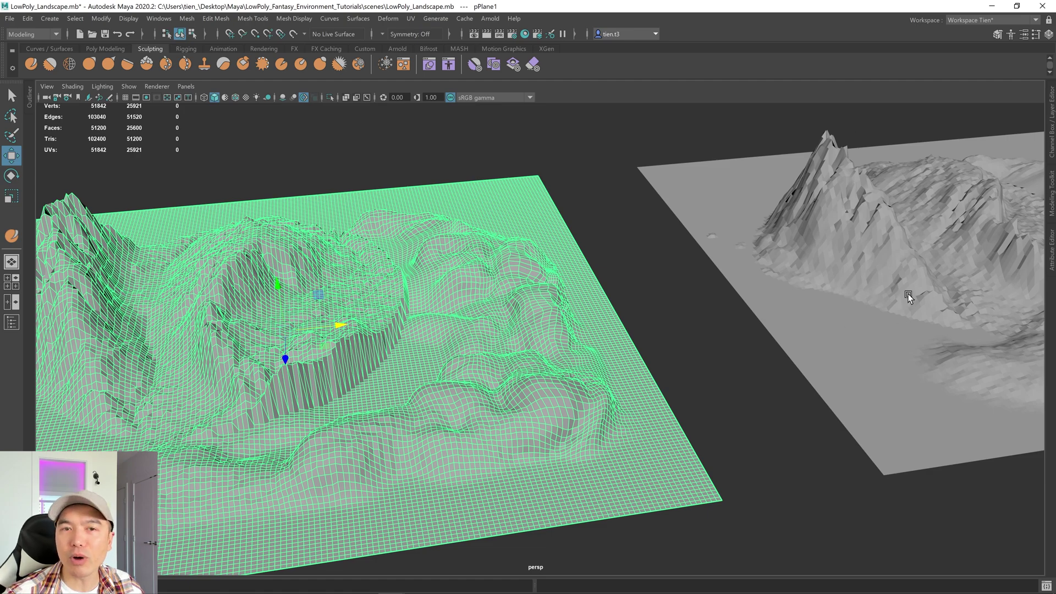
left_click_drag(909, 294, 705, 295, "alt")
scroll(705, 294, "up", 2)
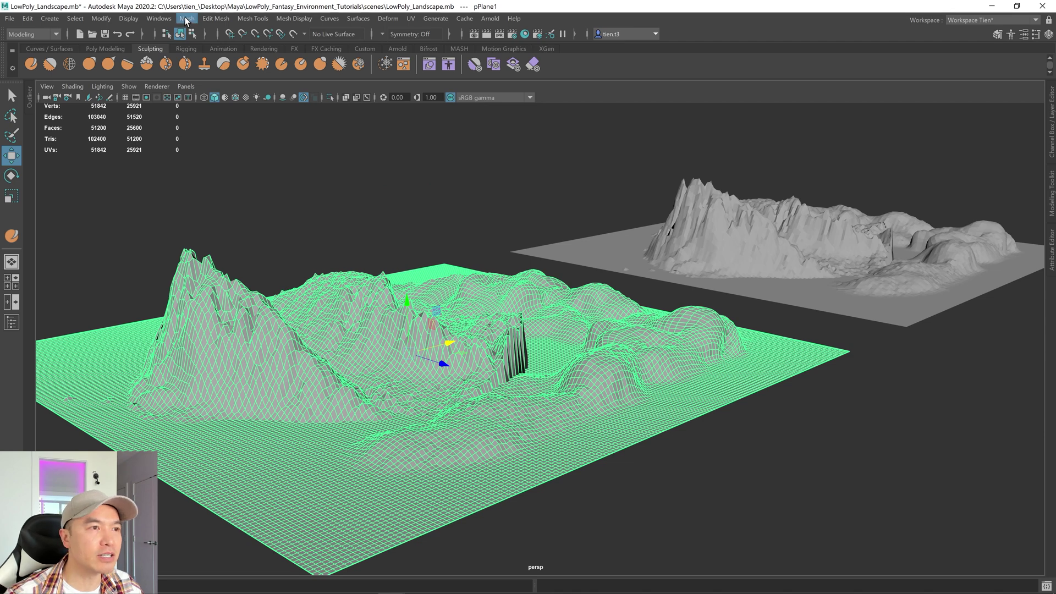
left_click(187, 18)
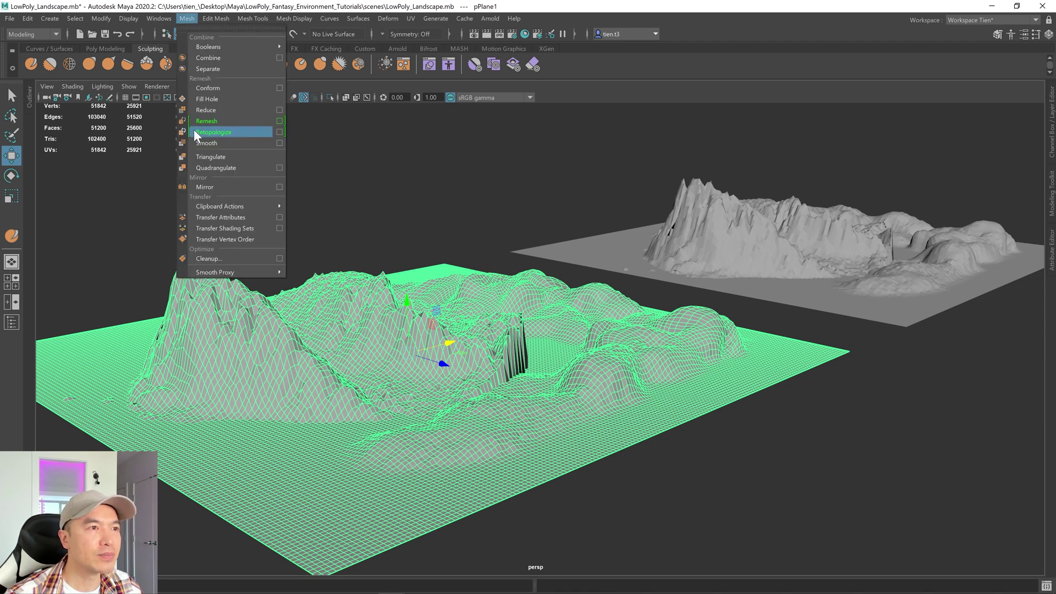
left_click(279, 132)
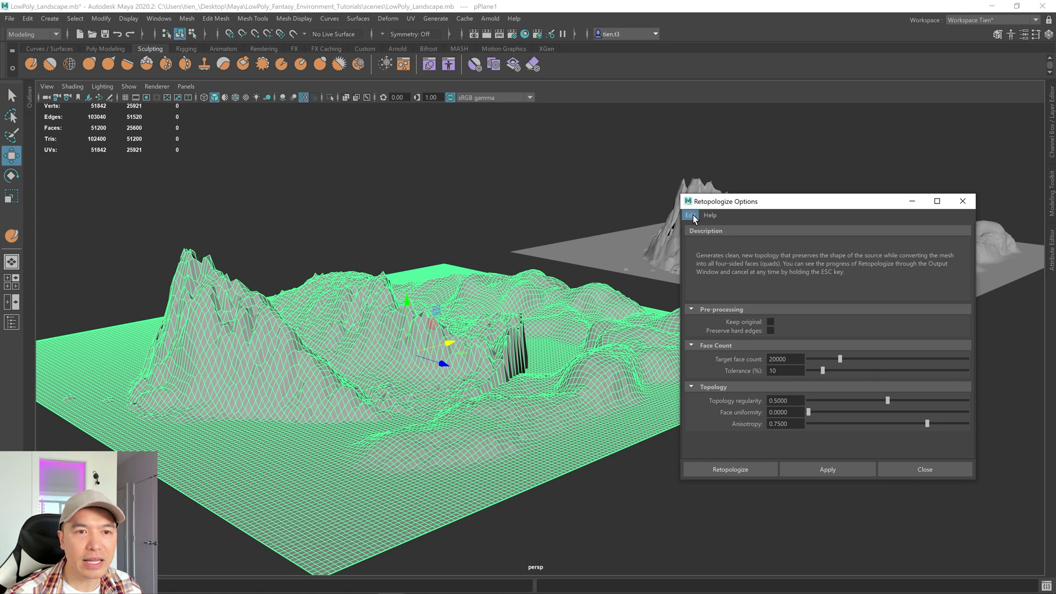
left_click(690, 215)
left_click(713, 237)
- Set the target face count for retopologizing to 20000 and examine the mesh density around the imprinted cliff
left_click_drag(583, 281, 546, 283, "alt")
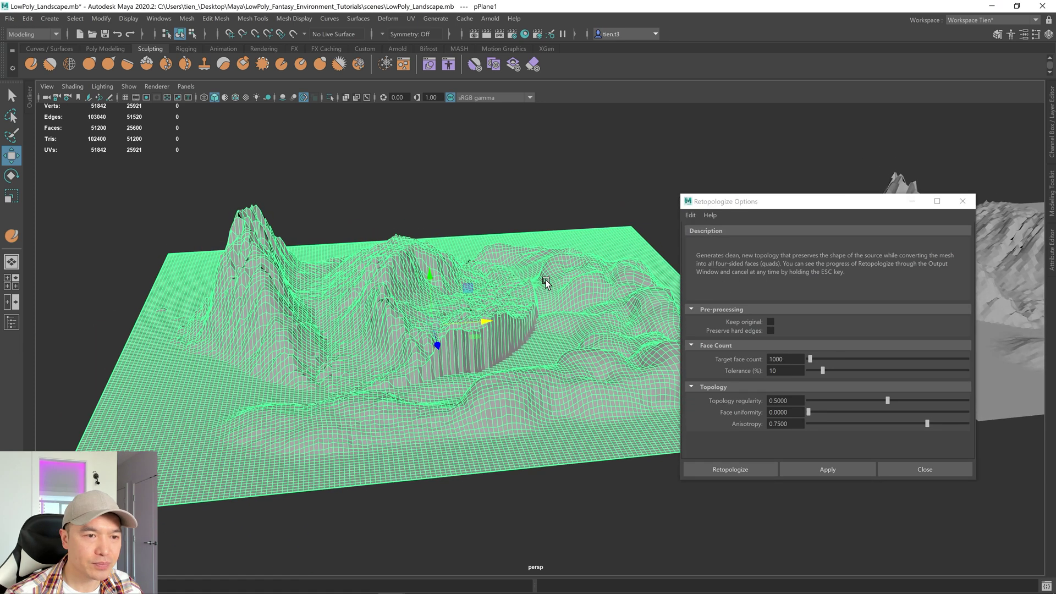
scroll(546, 283, "up", 2)
middle_click_drag(556, 284, 555, 242, "alt")
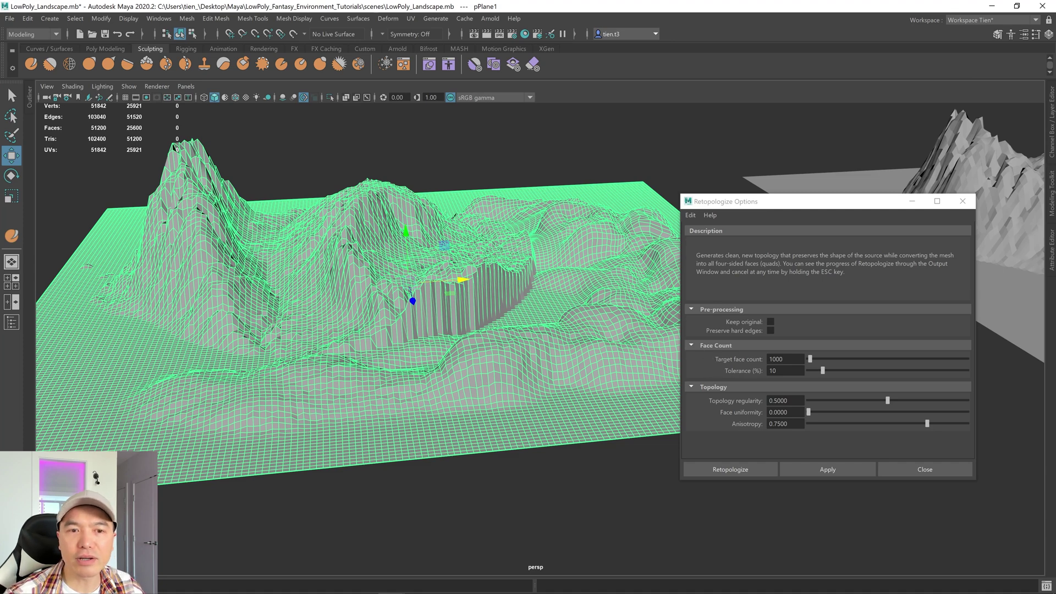
left_click_drag(787, 359, 741, 350)
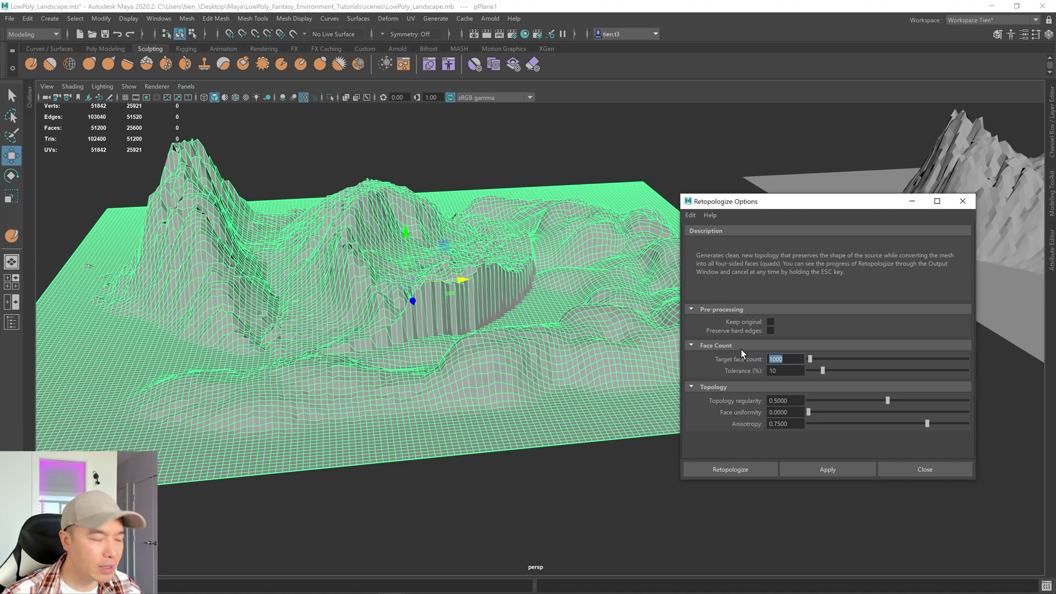
type("20")
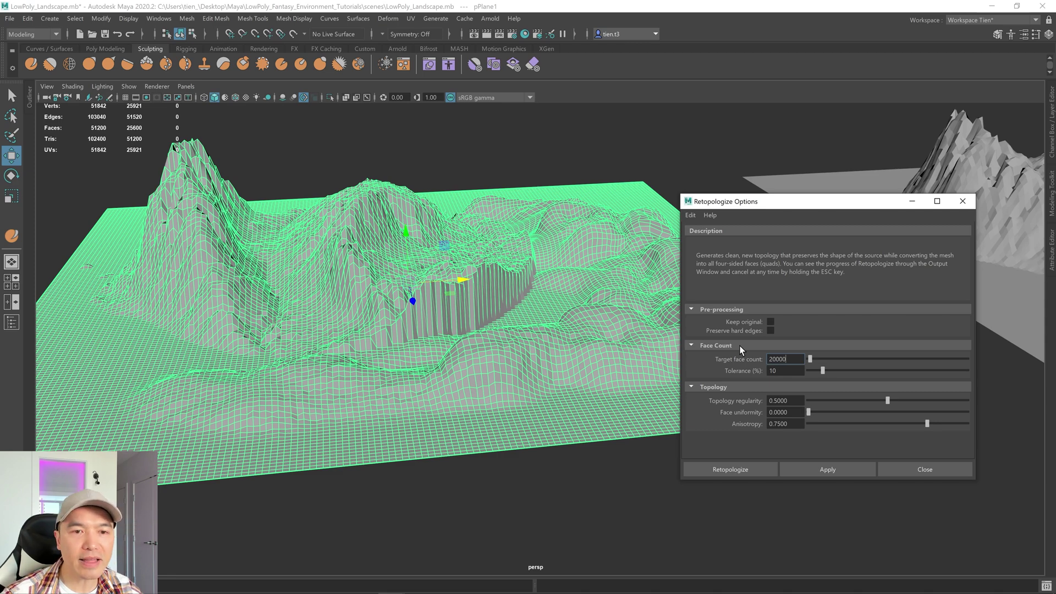
key("Return")
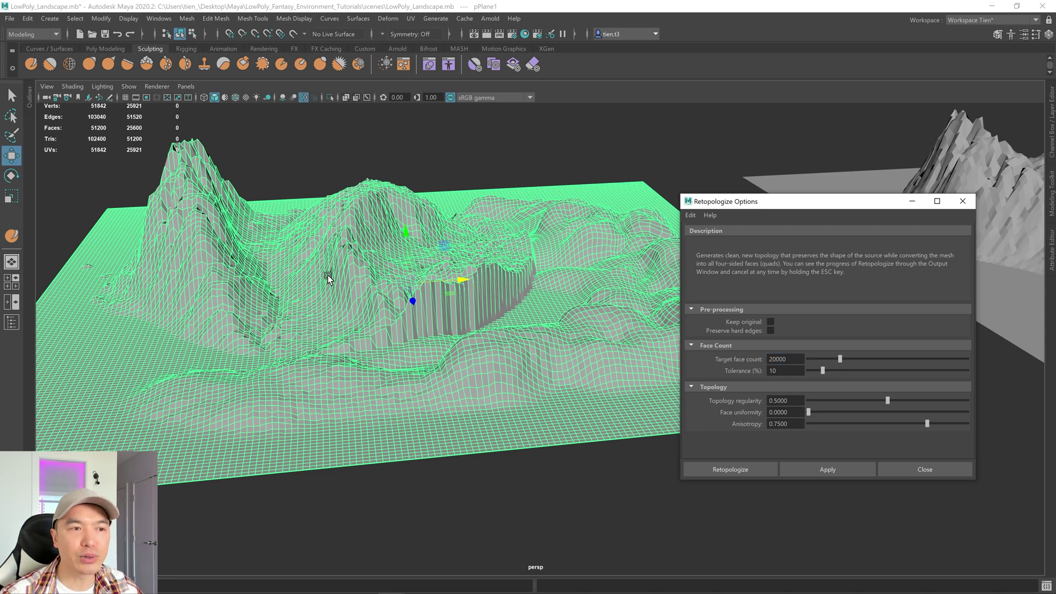
left_click_drag(328, 278, 312, 286, "alt")
right_click_drag(312, 284, 417, 235, "alt")
left_click_drag(417, 234, 407, 264, "alt")
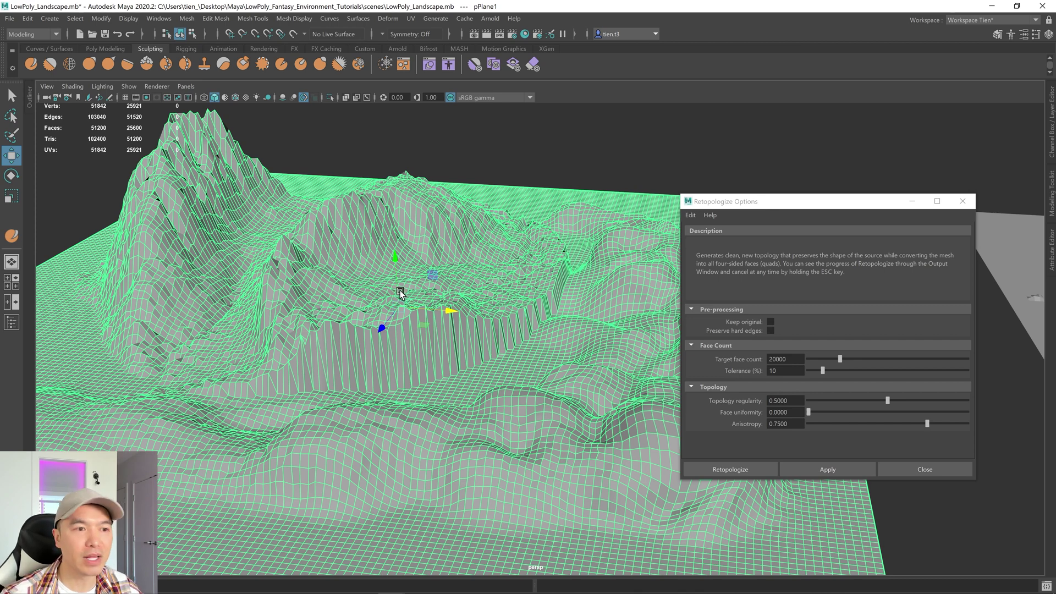
- Retopologize the original landscape with the 20000 face target and follow the progress in the Output Window until it completes
left_click_drag(400, 296, 404, 296, "alt")
left_click(737, 470)
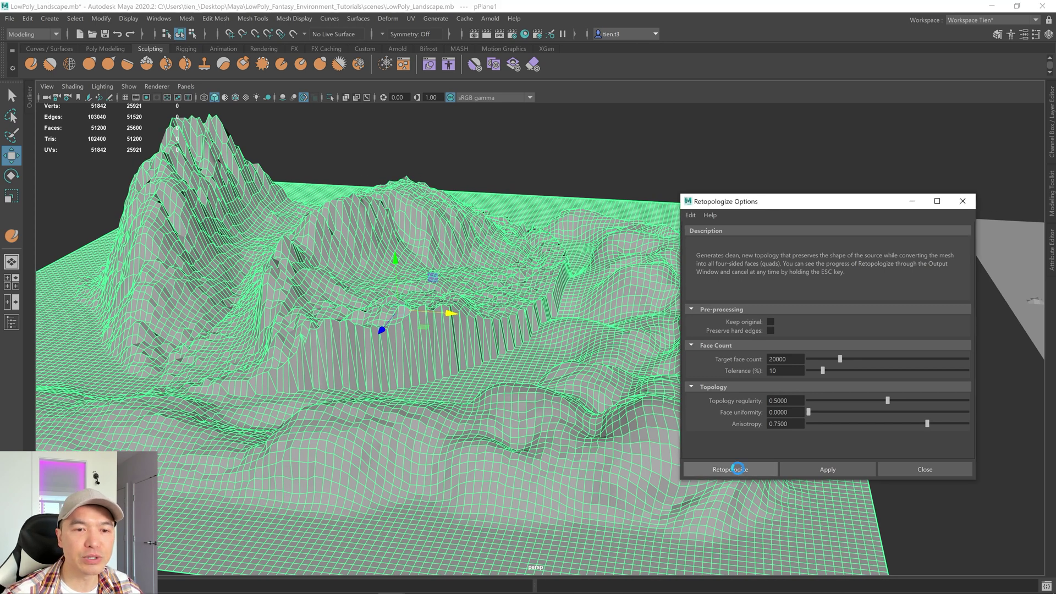
mouse_move(407, 590)
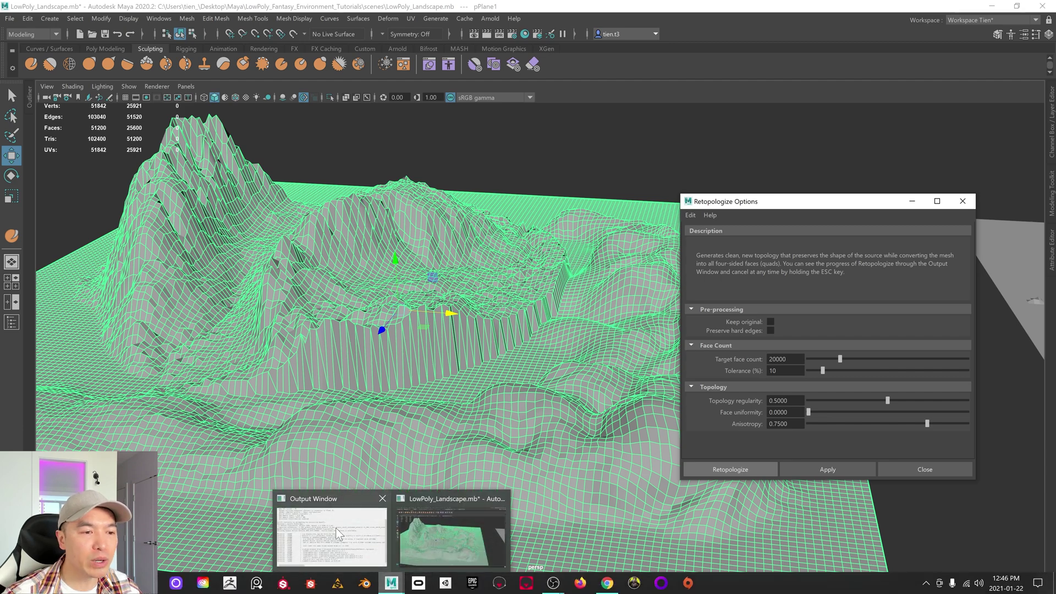
left_click(335, 527)
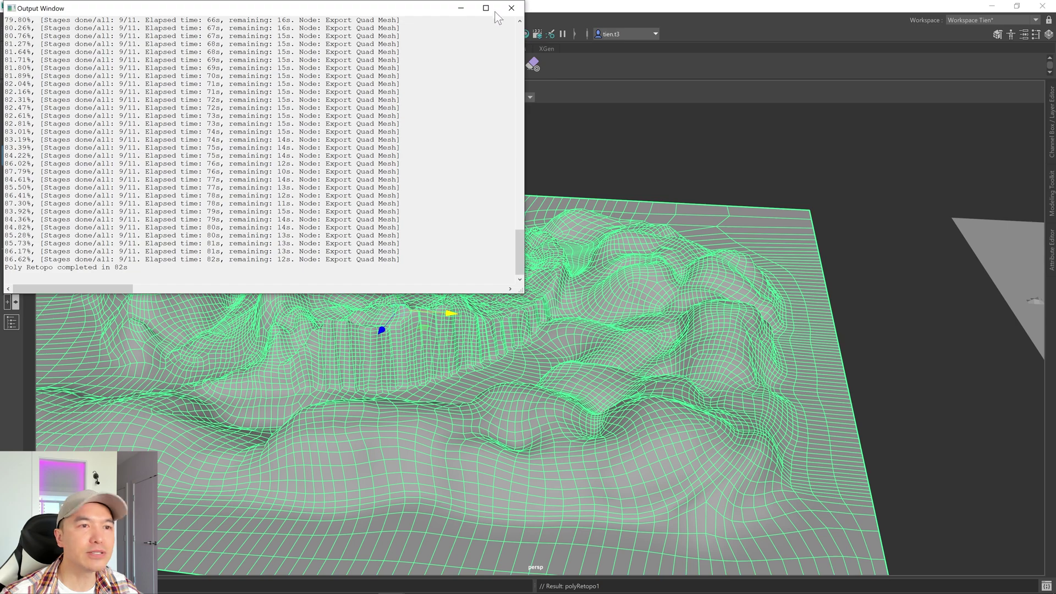
left_click(461, 8)
- Examine the retopologized landscape's quad layout around the mountains, the imprinted cliff and the flat outer areas
left_click_drag(513, 141, 640, 262, "alt")
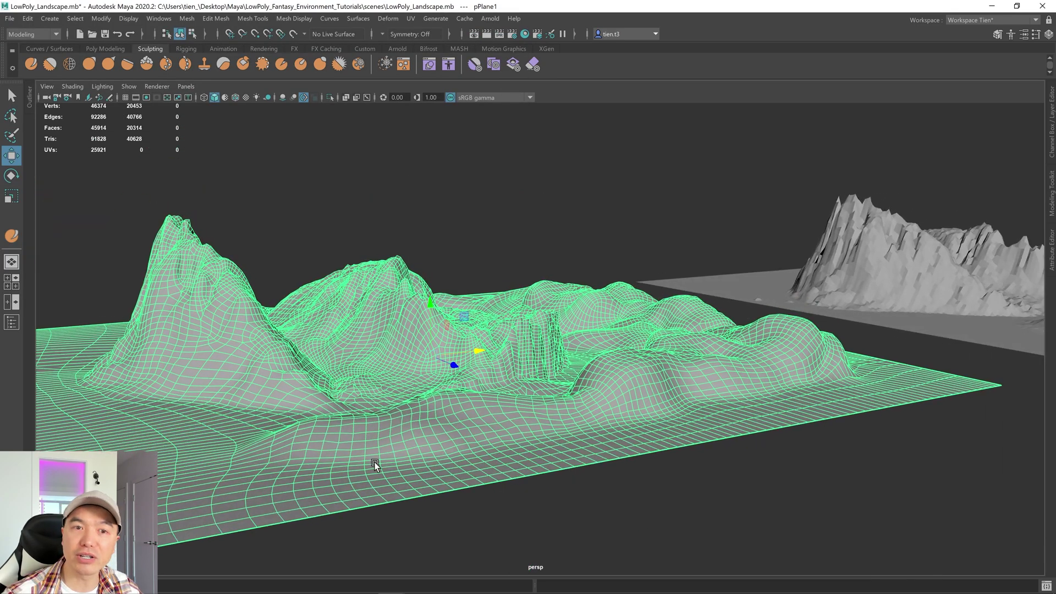
right_click_drag(375, 418, 471, 414, "alt")
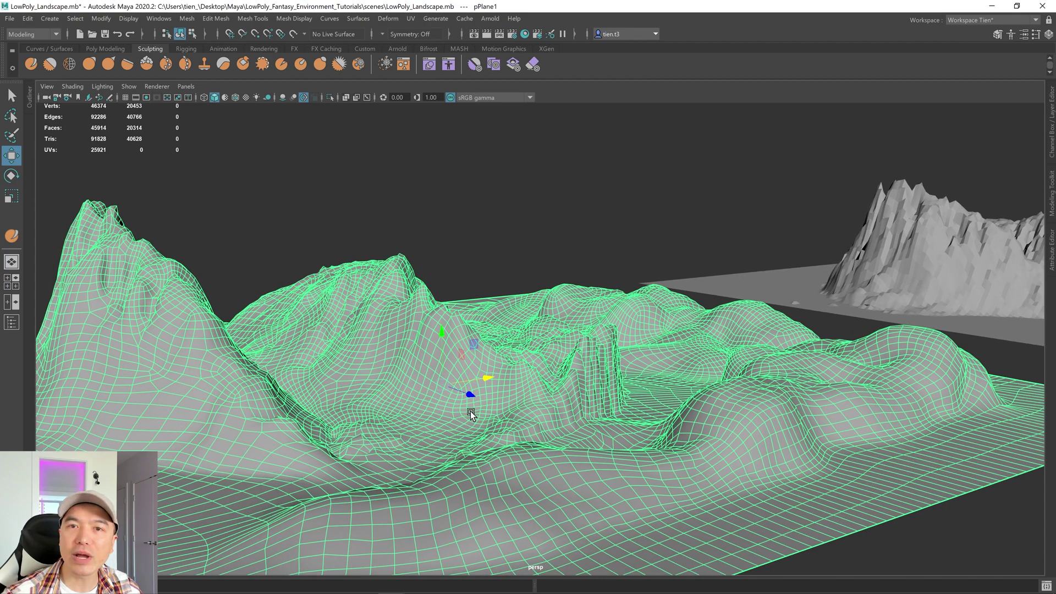
left_click_drag(484, 409, 472, 417, "alt")
right_click_drag(471, 416, 440, 414, "alt")
middle_click_drag(455, 419, 505, 359, "alt")
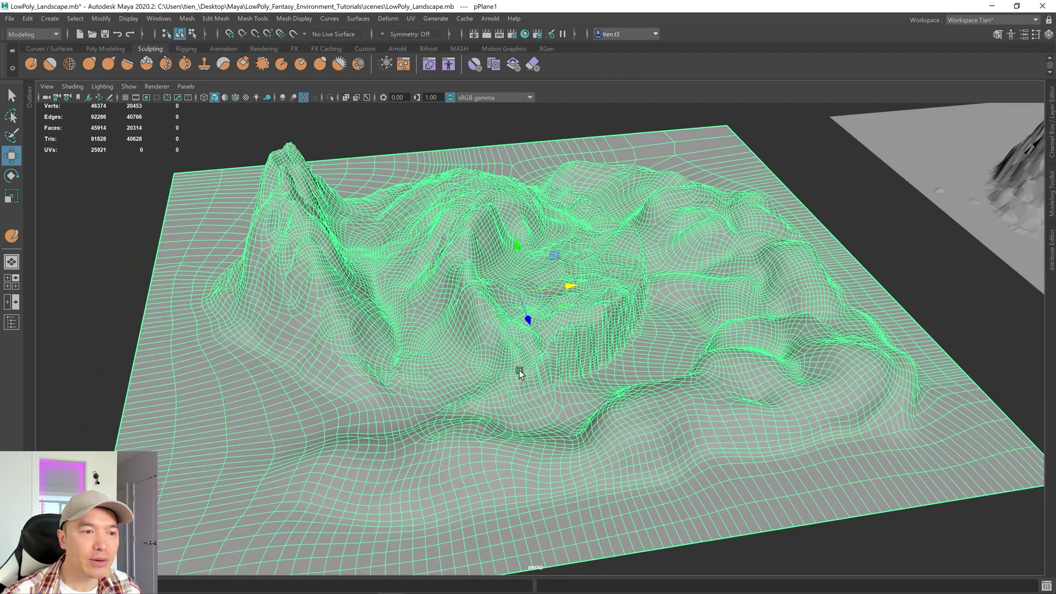
scroll(523, 355, "down", 1)
scroll(495, 363, "down", 1)
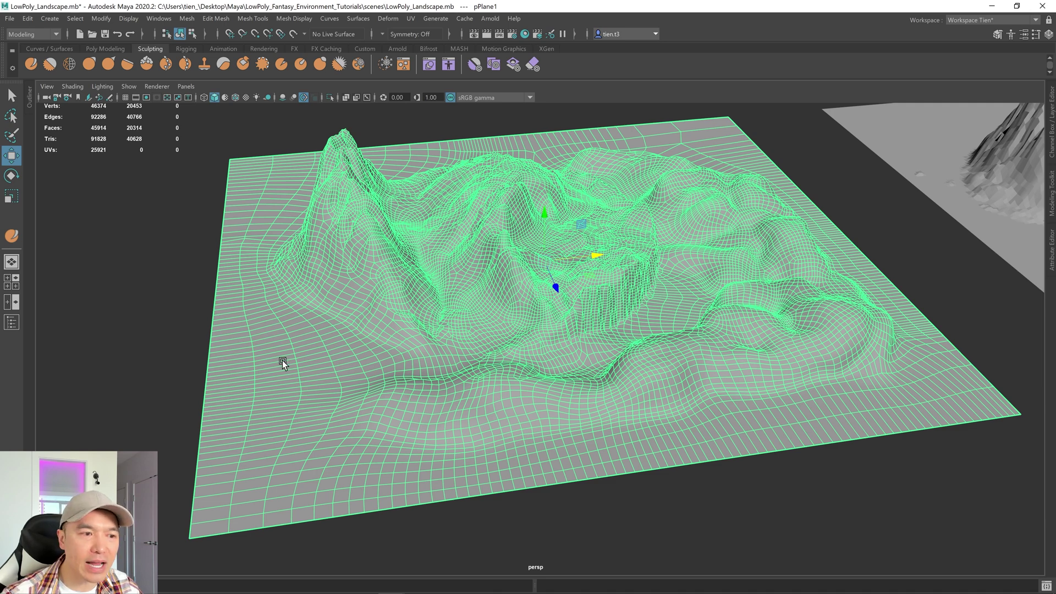
left_click_drag(304, 436, 344, 411, "alt")
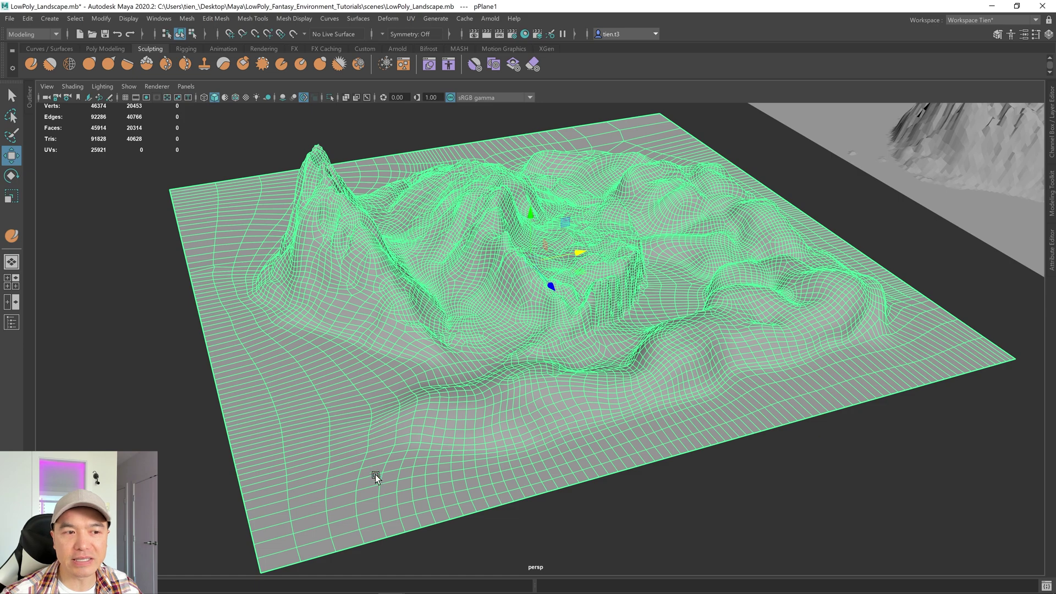
scroll(408, 452, "up", 1)
left_click_drag(408, 452, 404, 456, "alt")
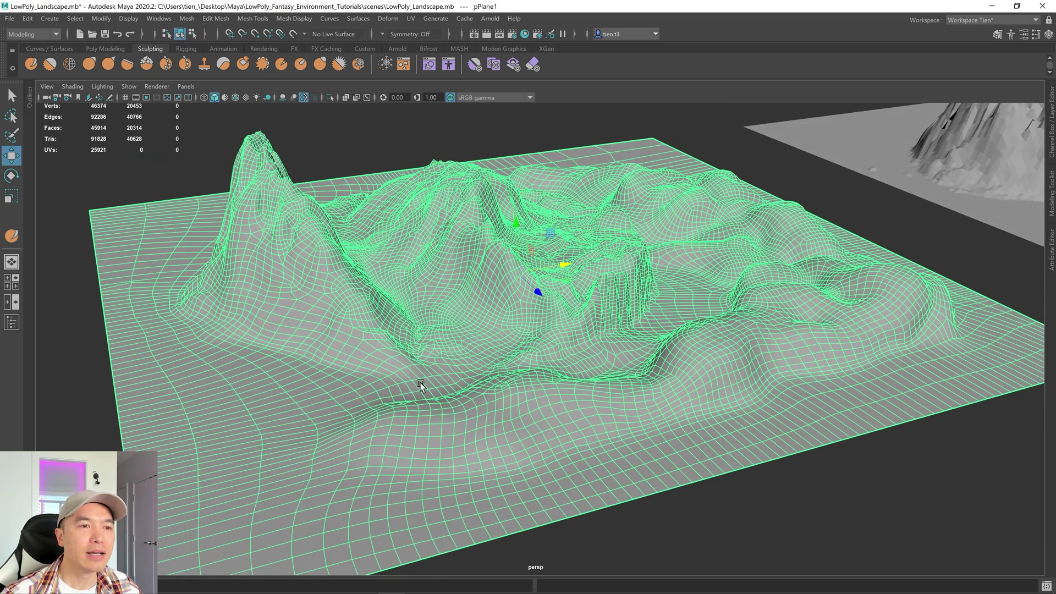
- Triangulate the retopologized landscape and inspect the triangles around the imprinted cliff
left_click(110, 48)
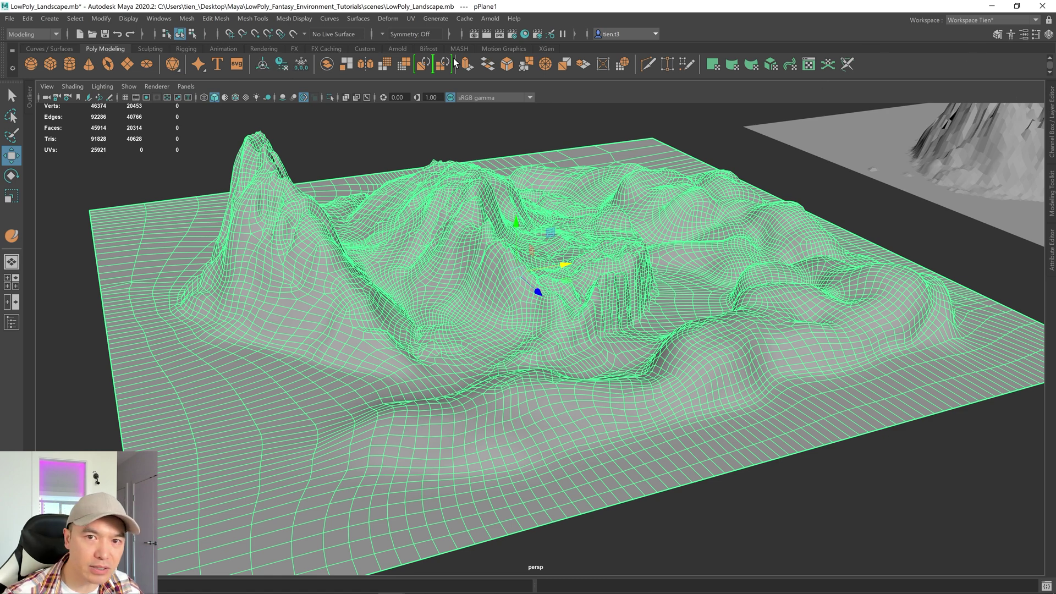
left_click(188, 18)
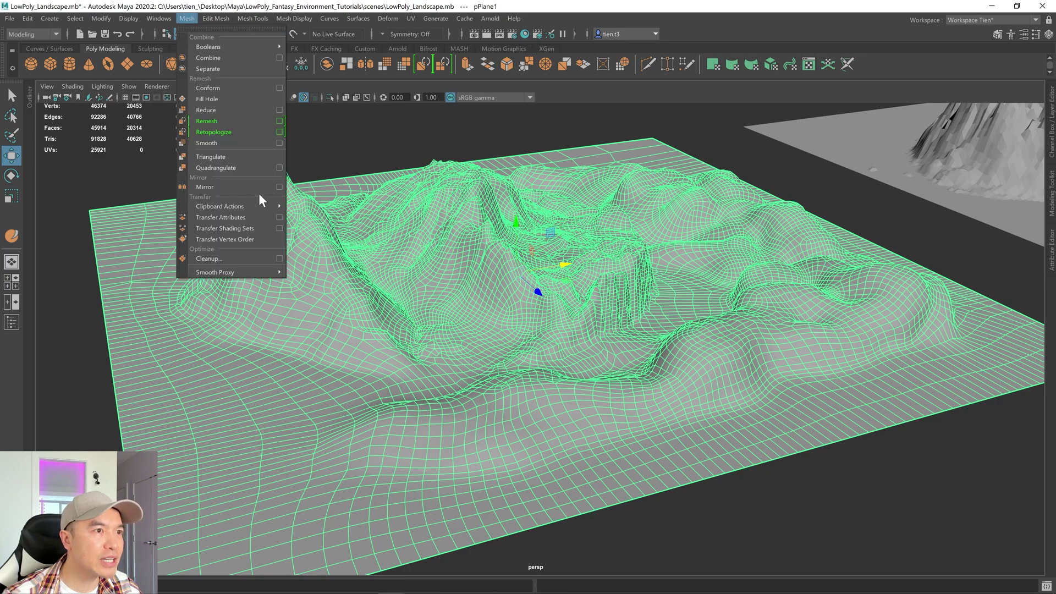
left_click(226, 157)
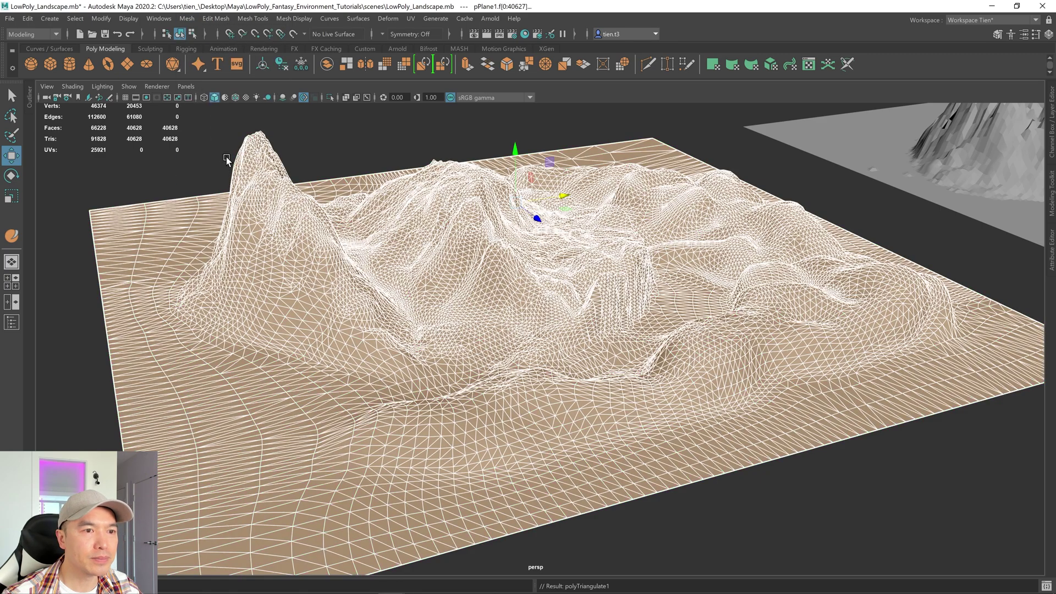
left_click_drag(550, 332, 523, 327, "alt")
scroll(526, 313, "up", 4)
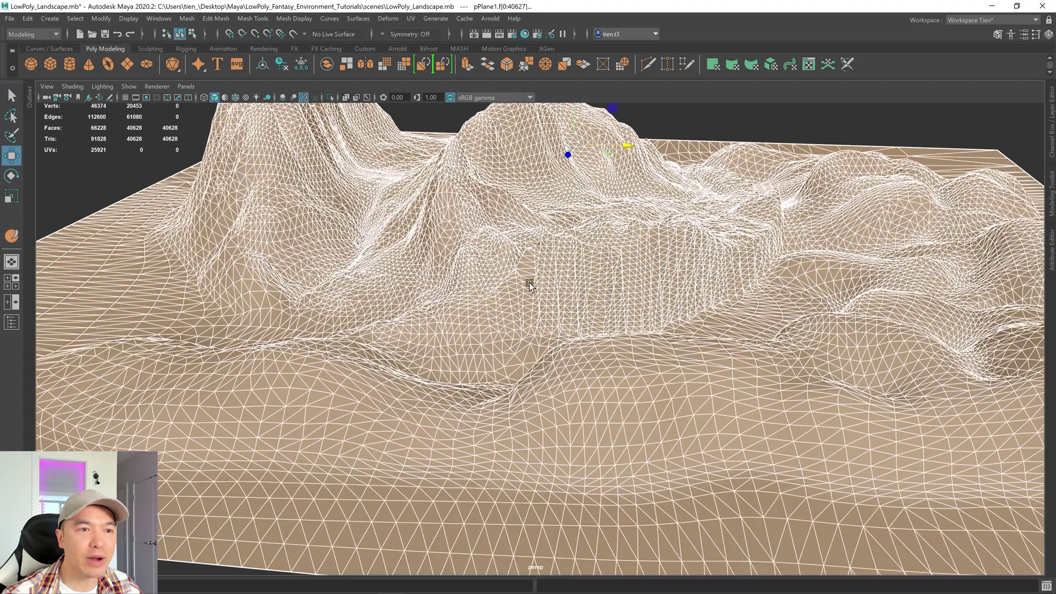
middle_click_drag(529, 282, 497, 332, "alt")
- Reselect the triangulated landscape as a whole object, harden its edges, and deselect it to review the faceted shading
key("q")
left_click_drag(472, 280, 506, 269, "alt")
left_click(617, 170)
left_click(519, 259)
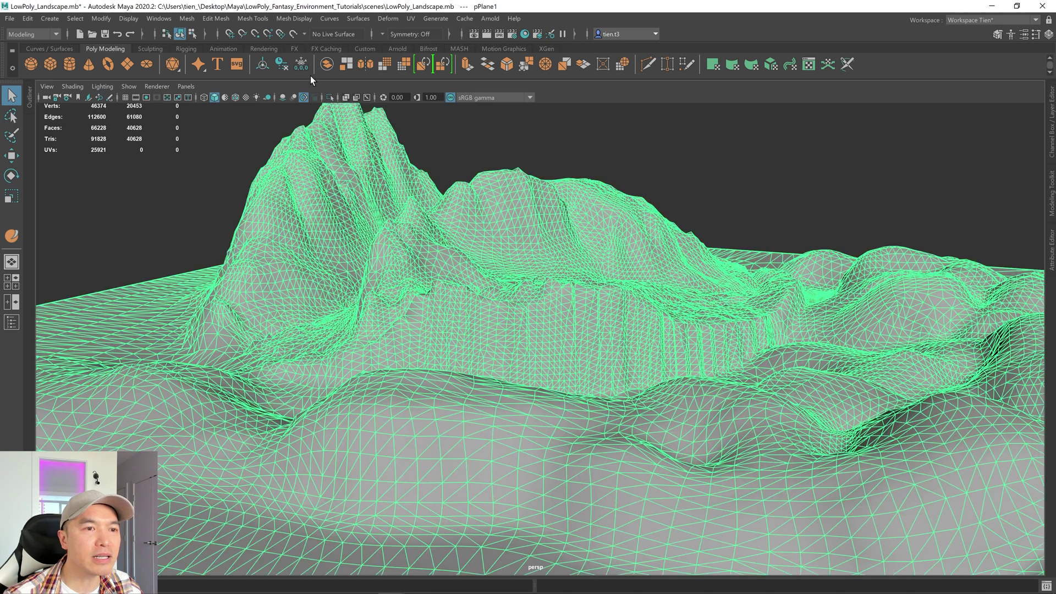
left_click(304, 19)
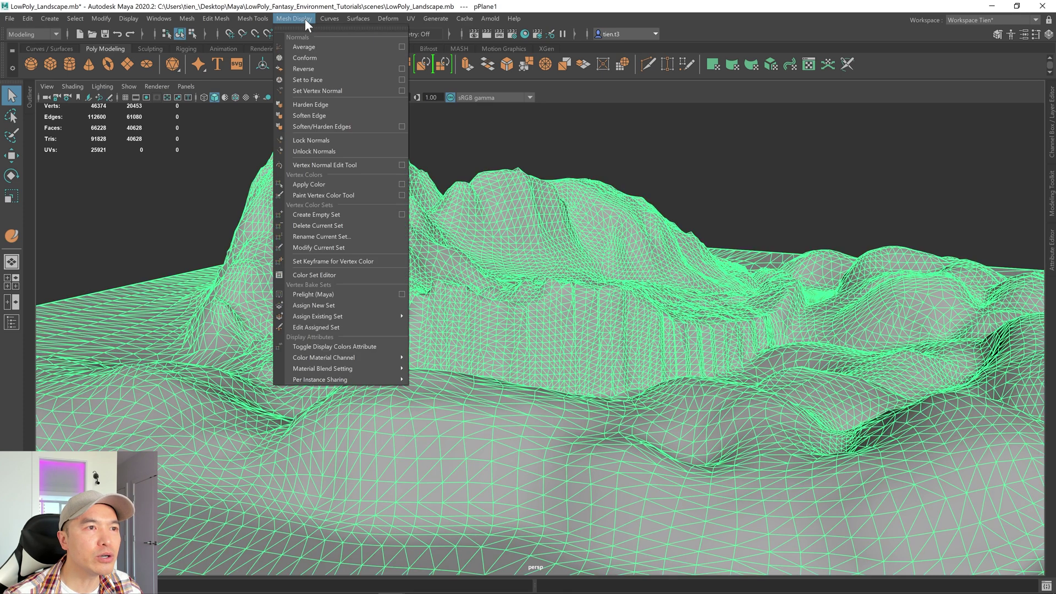
left_click(321, 103)
left_click(670, 148)
left_click_drag(640, 168, 671, 172, "alt")
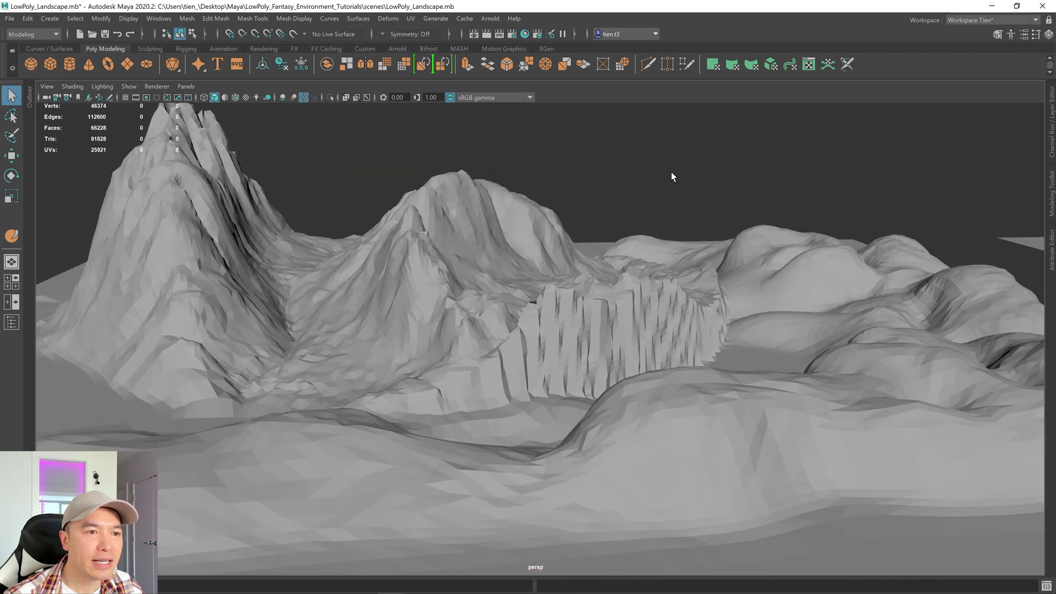
scroll(599, 228, "up", 3)
left_click_drag(596, 232, 432, 307, "alt")
- Apply Reduce to the hardened landscape mesh and raise the reduction percentage to 77.4
left_click(432, 307)
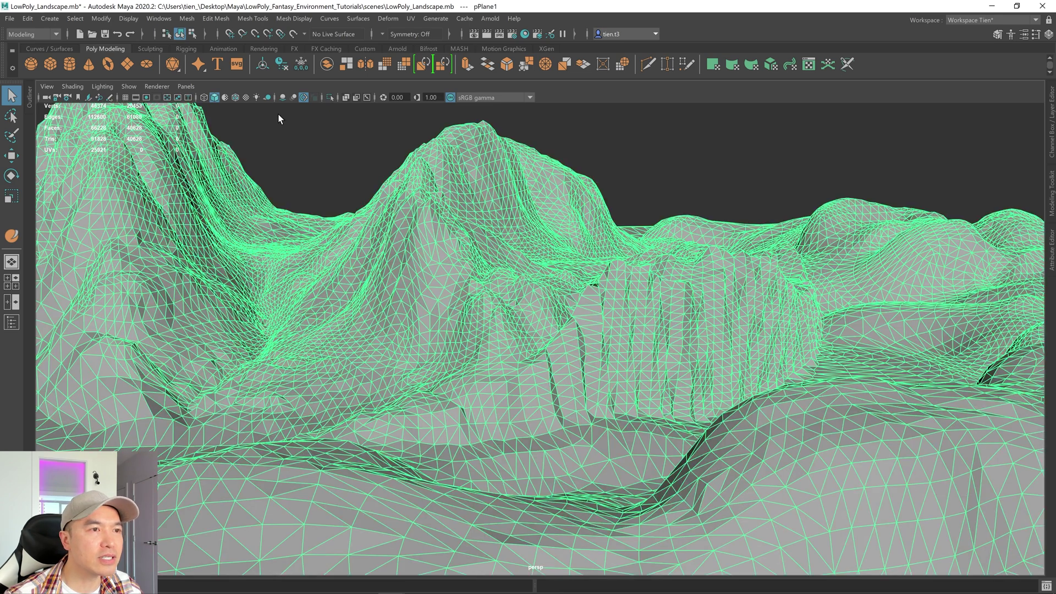
left_click(186, 17)
left_click(208, 108)
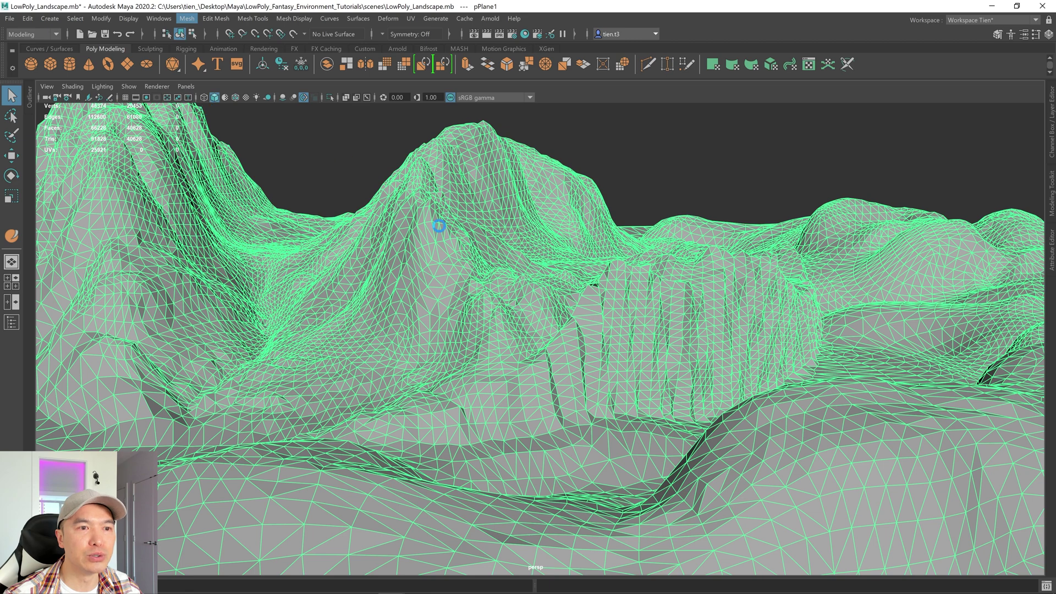
mouse_move(457, 228)
left_mouse_down("alt")
mouse_move(457, 240)
mouse_move(475, 237)
left_mouse_up("alt")
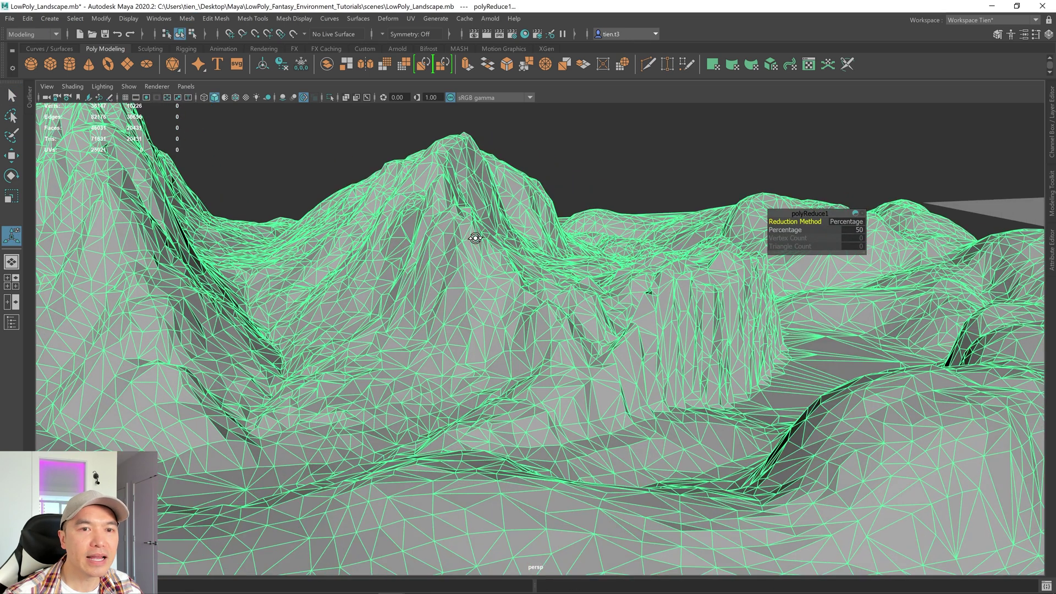
left_click(787, 230)
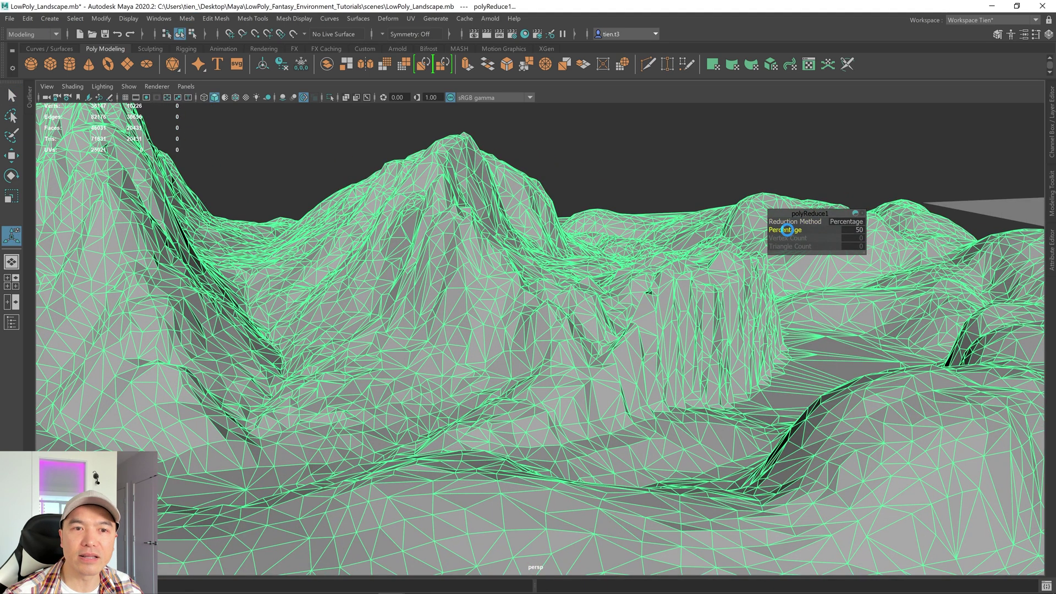
left_click_drag(786, 230, 857, 225)
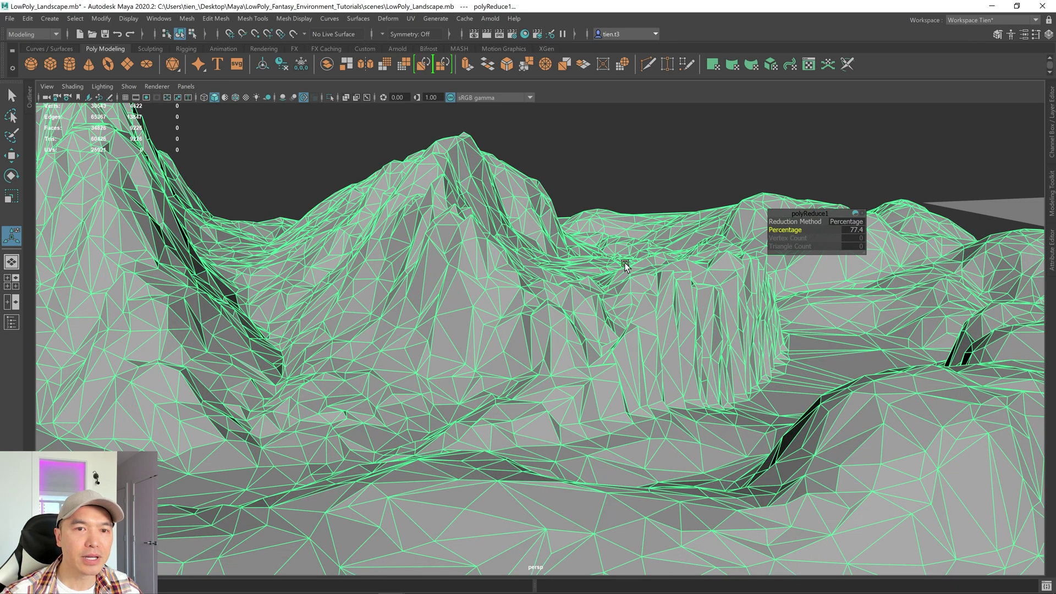
left_click_drag(621, 261, 612, 266, "alt")
middle_click_drag(516, 232, 507, 248, "alt")
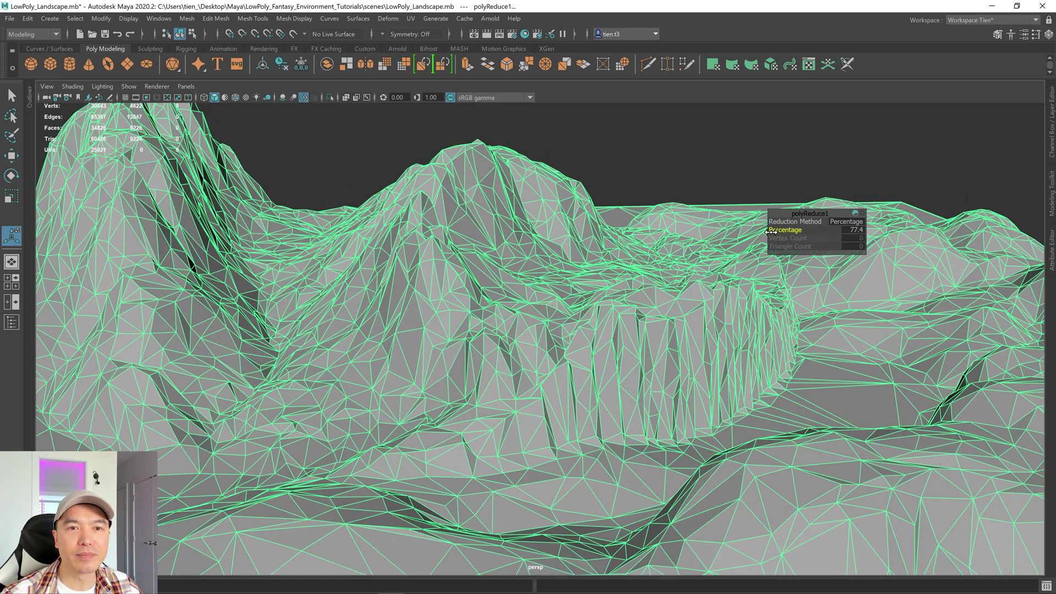
- Increase the landscape's reduction percentage to 81.4 and deselect the mesh to review its low-poly facets
left_click_drag(787, 230, 794, 230)
left_click_drag(624, 260, 574, 263, "alt")
middle_click_drag(574, 263, 576, 290, "alt")
left_click(707, 177)
left_click_drag(635, 229, 655, 228, "alt")
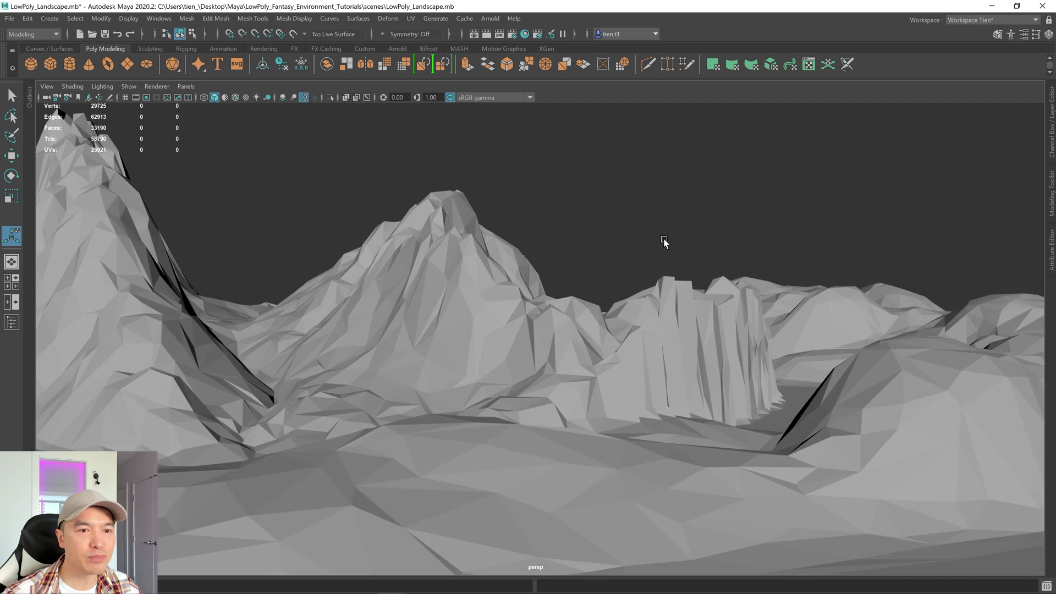
scroll(659, 240, "down", 2)
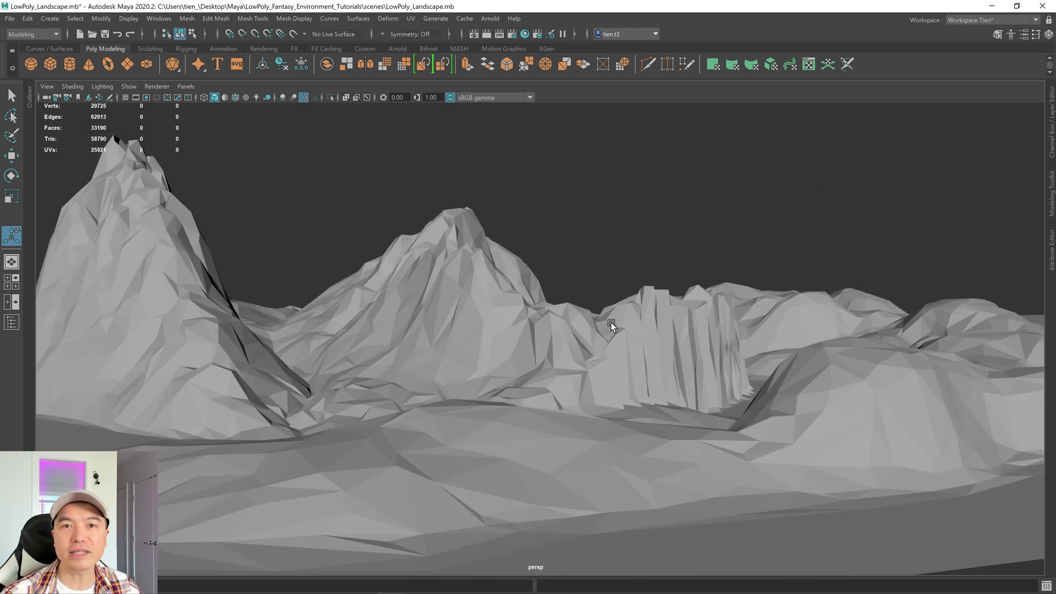
- Assign the existing green Lambert material to the reduced landscape and review it unselected
left_click(511, 371)
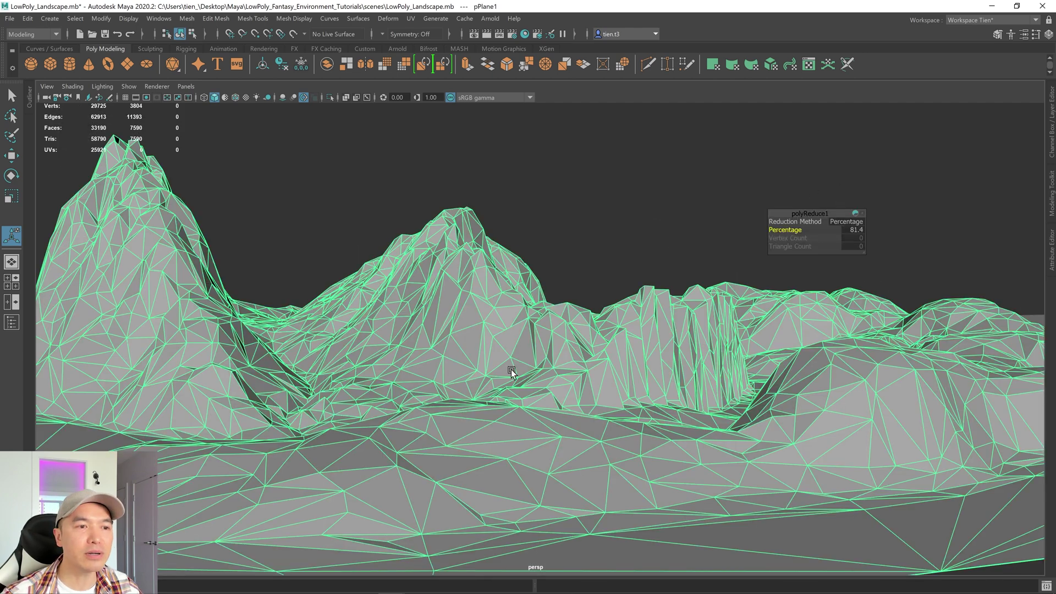
right_click(469, 285)
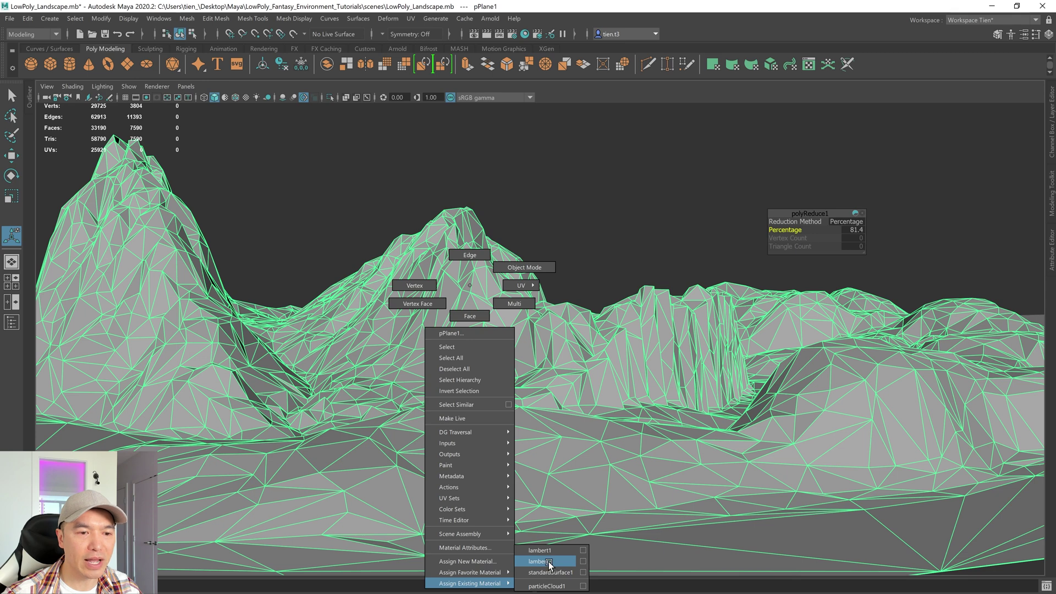
left_click(549, 562)
left_click(665, 214)
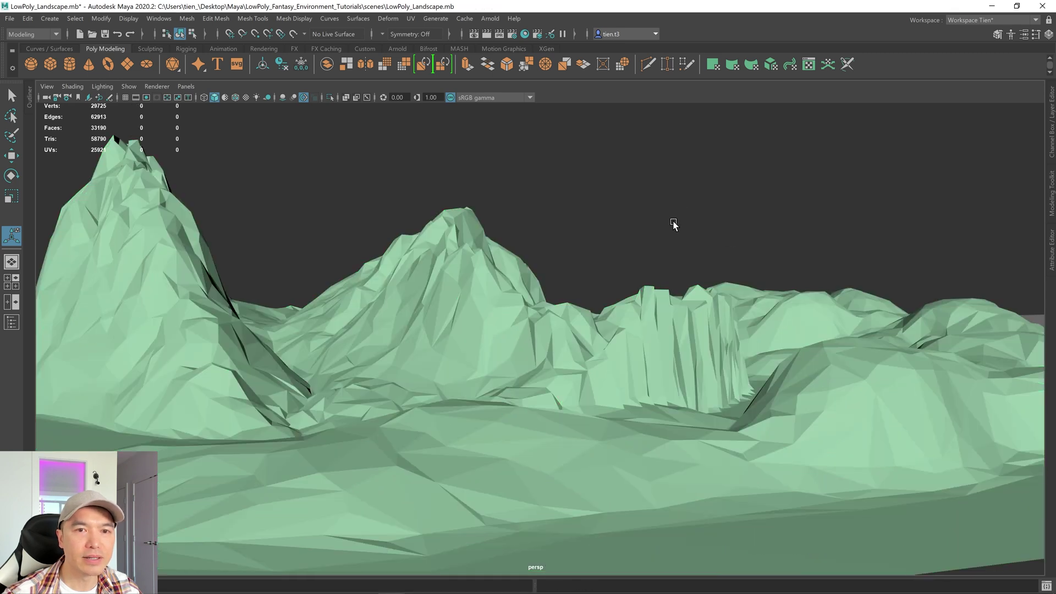
middle_click_drag(674, 223, 674, 237, "alt")
left_click_drag(674, 236, 424, 201, "alt")
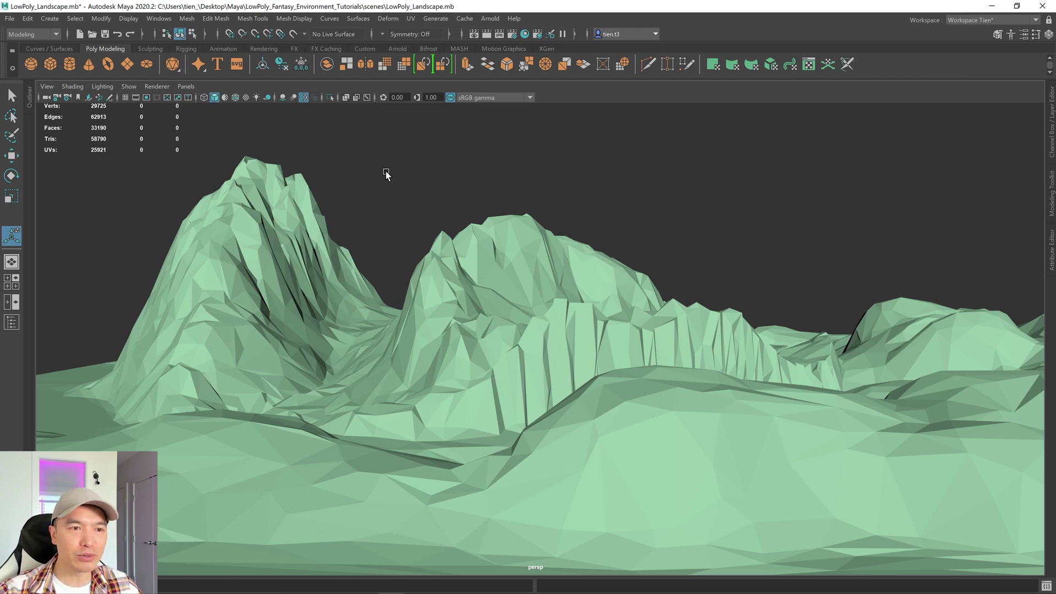
- Select the duplicated landscape, apply Remesh to it, and inspect the triangle density on its mountains and cliff
left_click_drag(387, 175, 518, 283, "alt")
key("q")
left_click(520, 282)
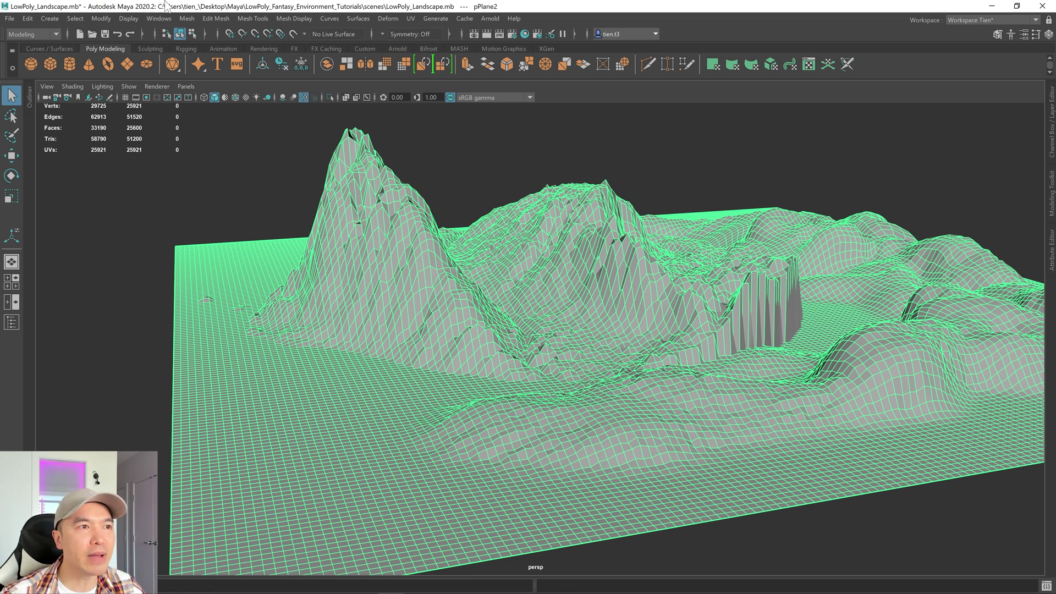
left_click(183, 18)
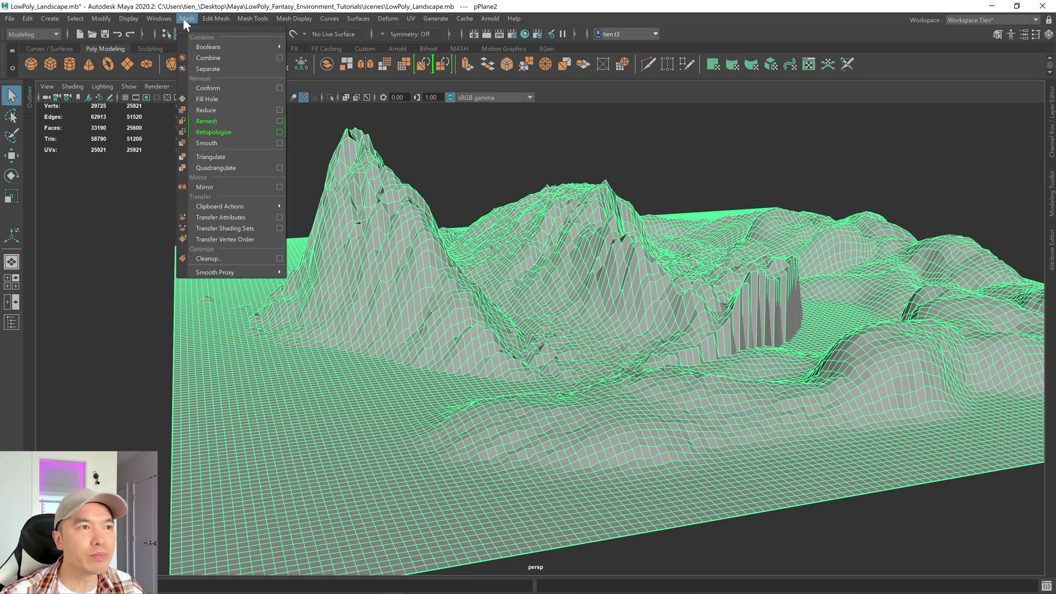
left_click(214, 121)
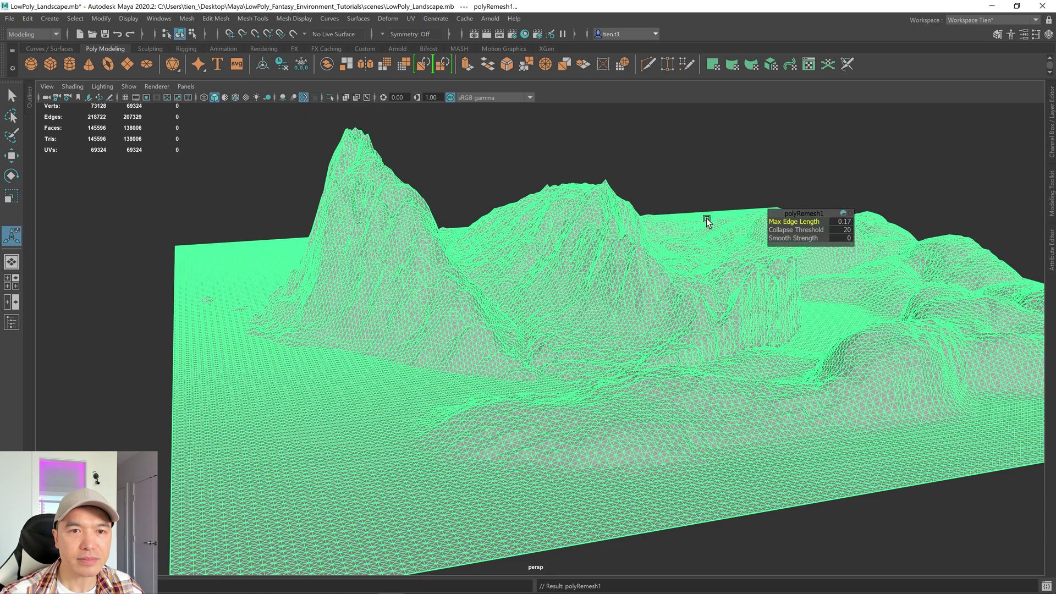
scroll(724, 223, "up", 2)
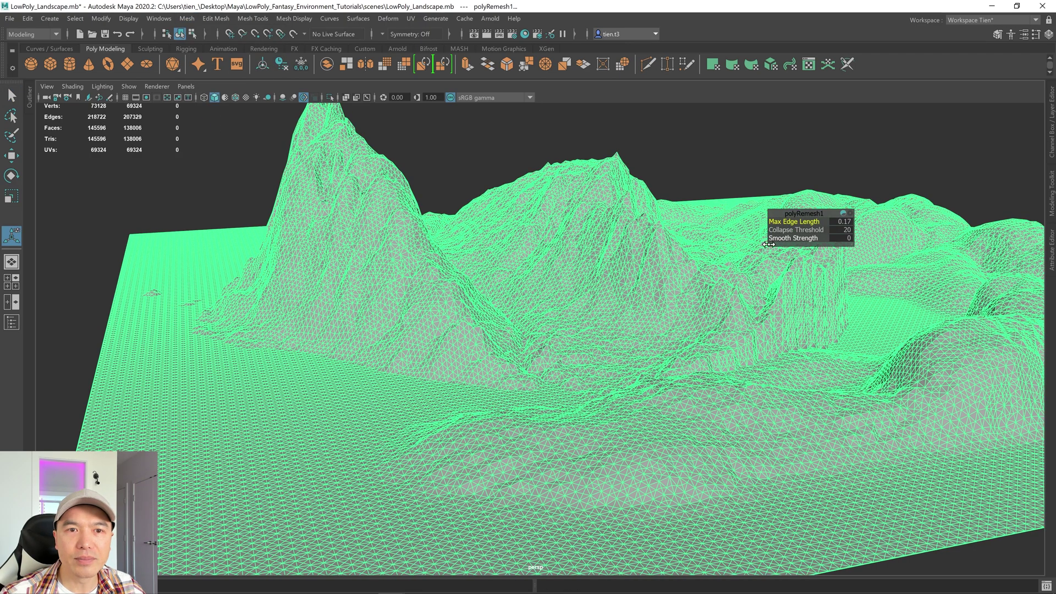
scroll(683, 293, "up", 2)
mouse_move(683, 293)
left_mouse_down("alt")
mouse_move(620, 328)
mouse_move(587, 333)
mouse_move(682, 293)
left_mouse_up("alt")
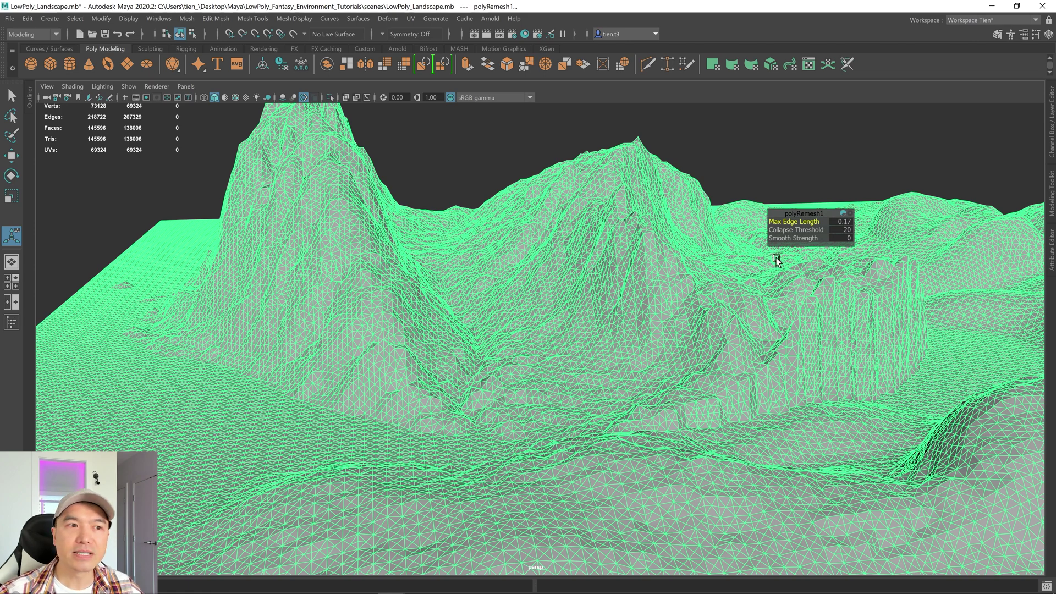
middle_click_drag(745, 258, 663, 269, "alt")
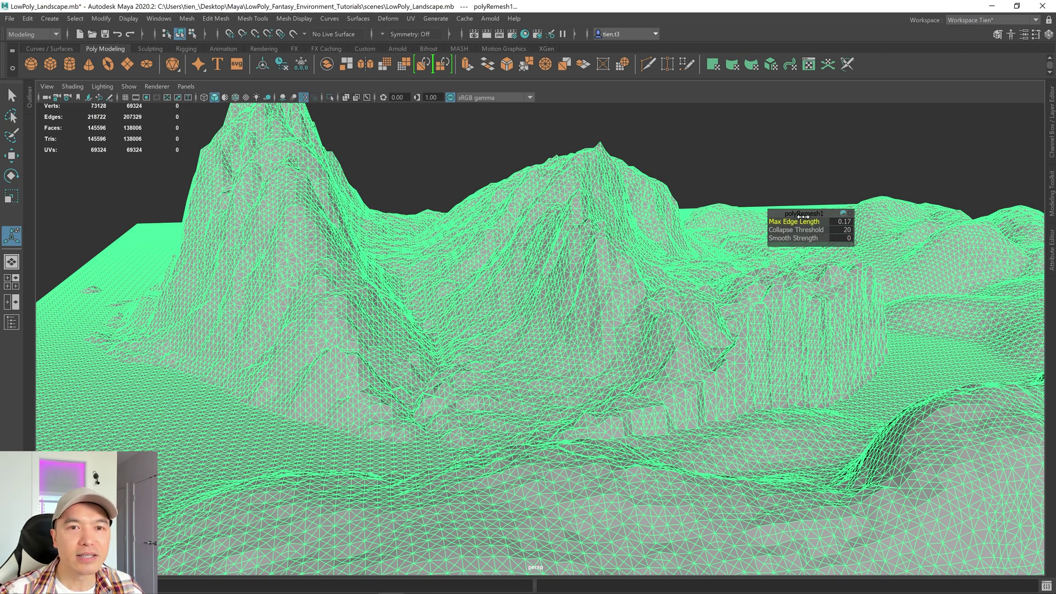
- Set the remesh's maximum edge length to 0.5 and review the duplicate landscape from several angles
left_click(841, 222)
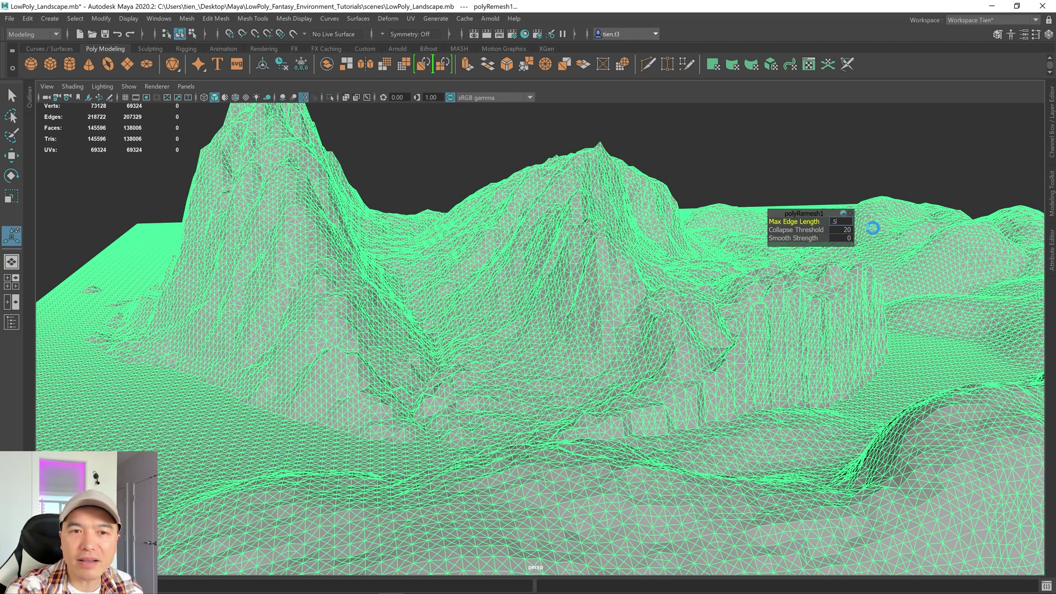
key("Return")
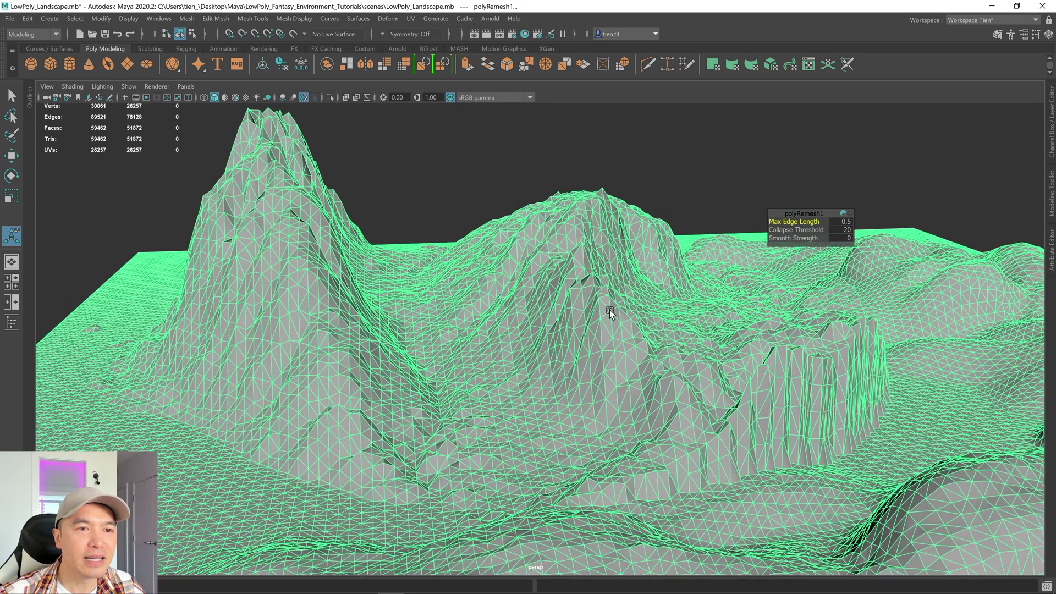
left_click_drag(610, 313, 558, 297, "alt")
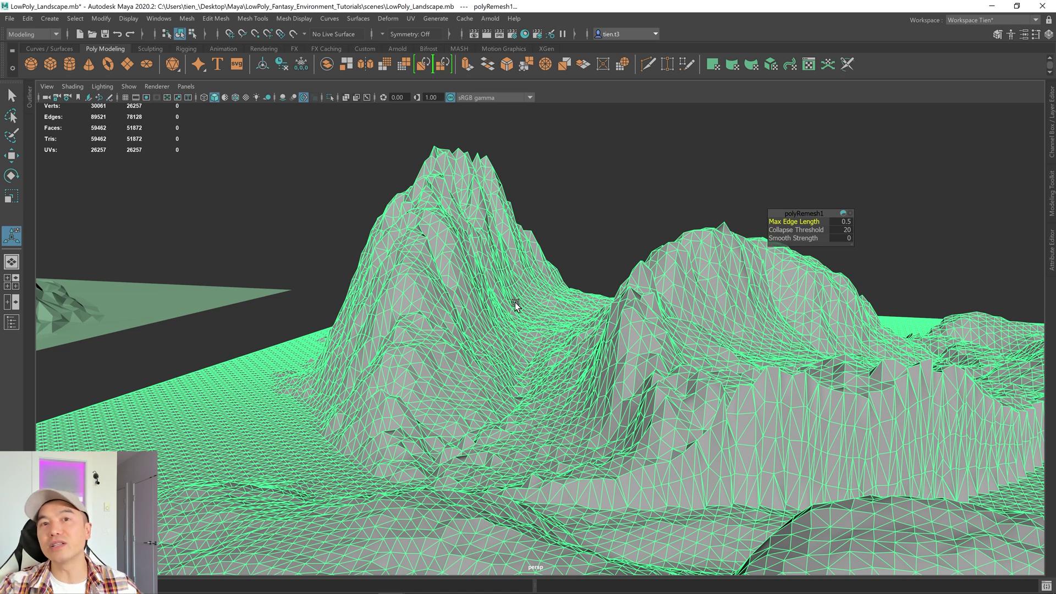
left_click_drag(523, 305, 531, 307, "alt")
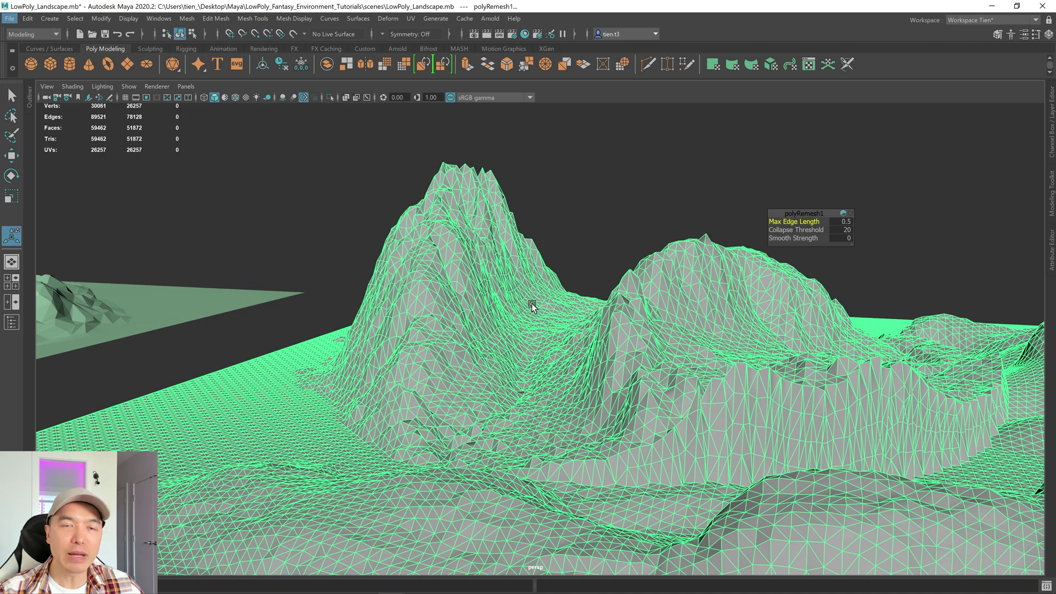
mouse_move(533, 306)
left_mouse_down("alt")
mouse_move(552, 317)
mouse_move(539, 302)
left_mouse_up("alt")
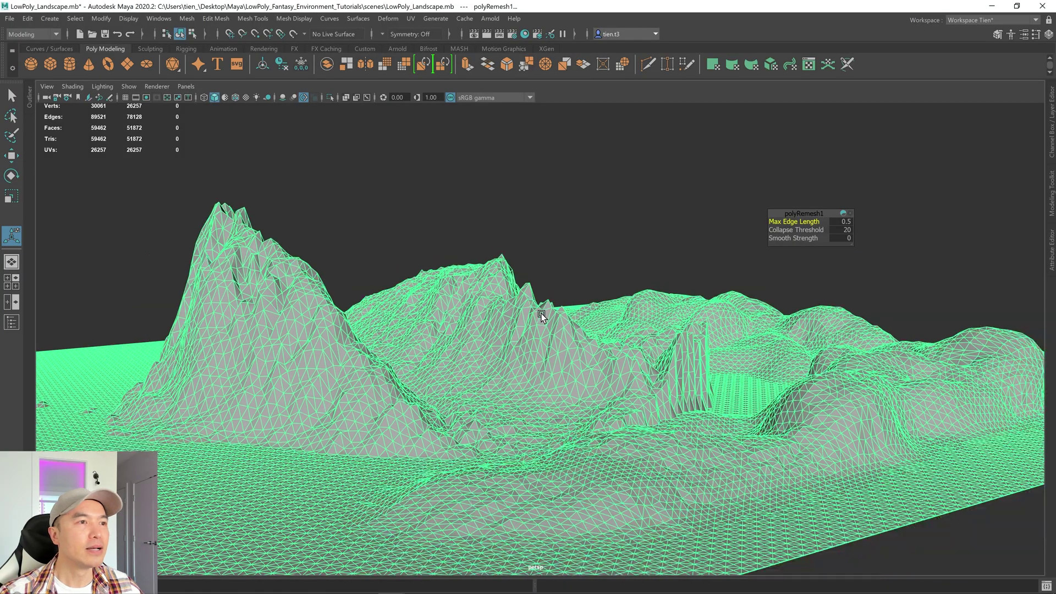